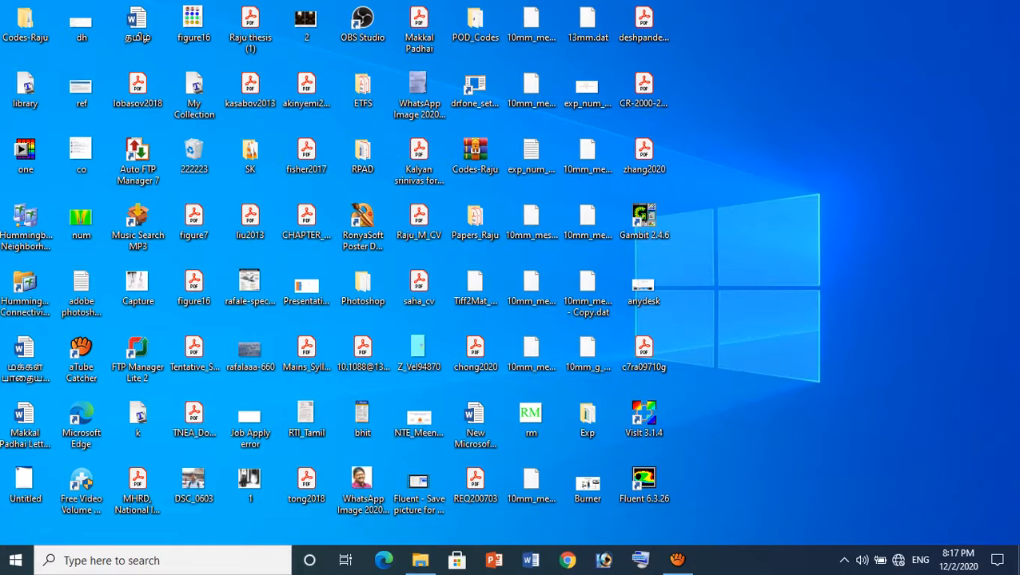
right_click(806, 144)
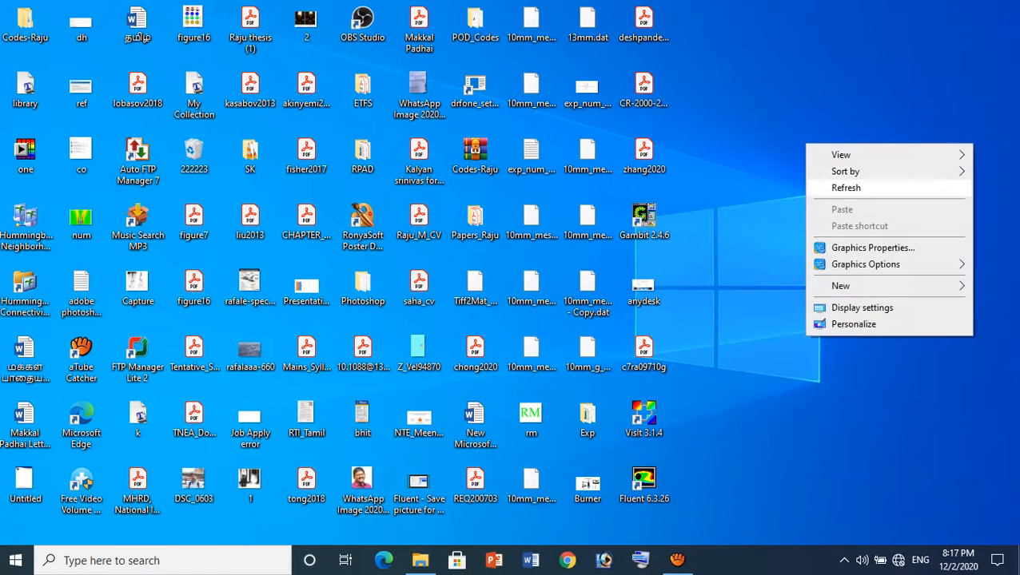
left_click(847, 187)
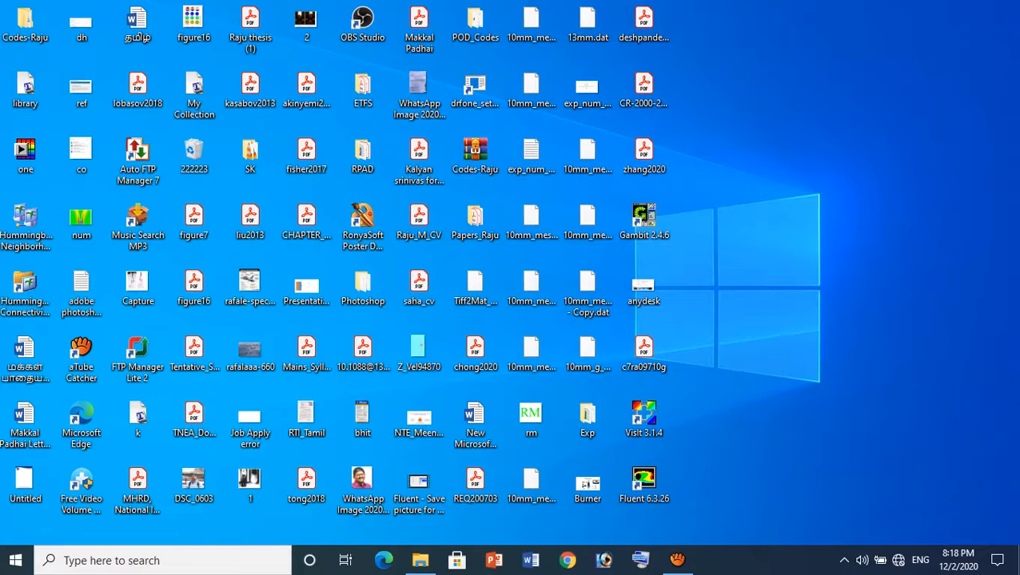
left_click(160, 560)
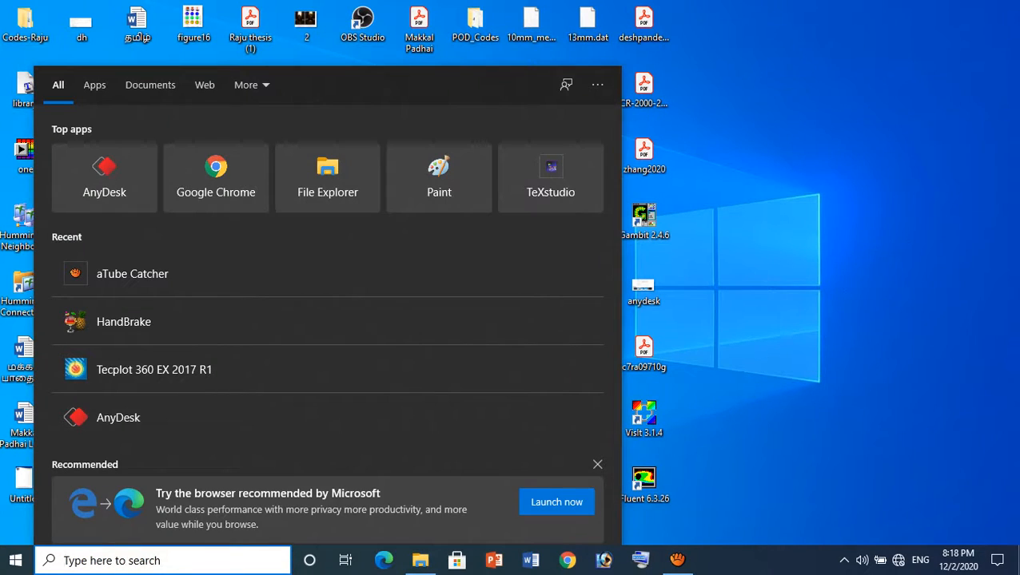
type("gambit 2.4.6")
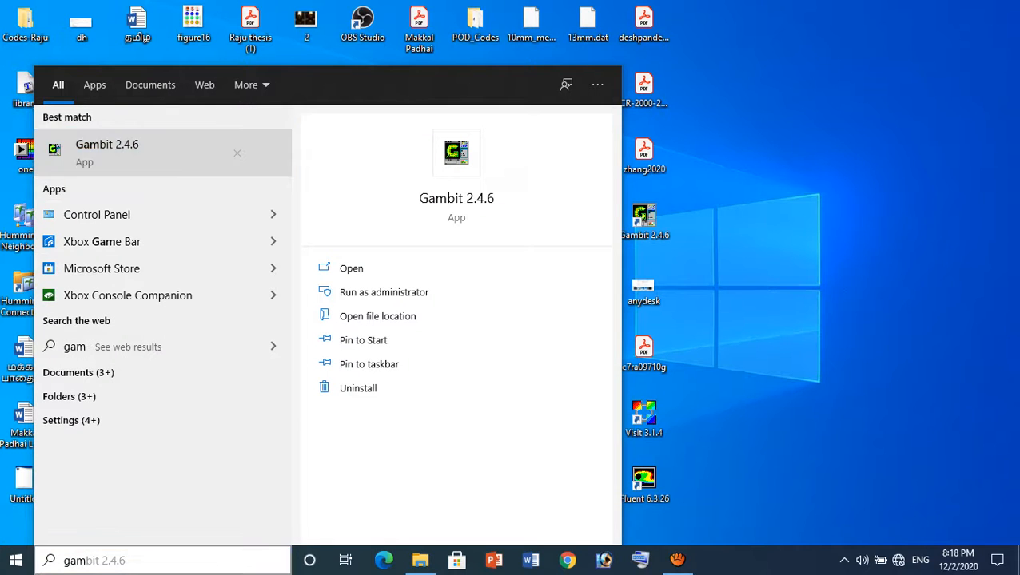
left_click(239, 155)
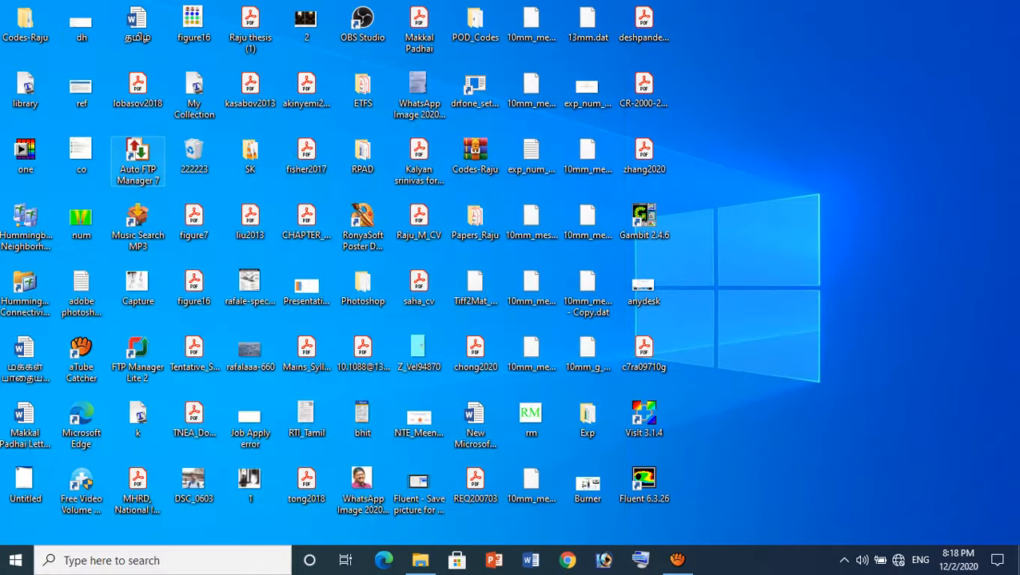
left_click(596, 231)
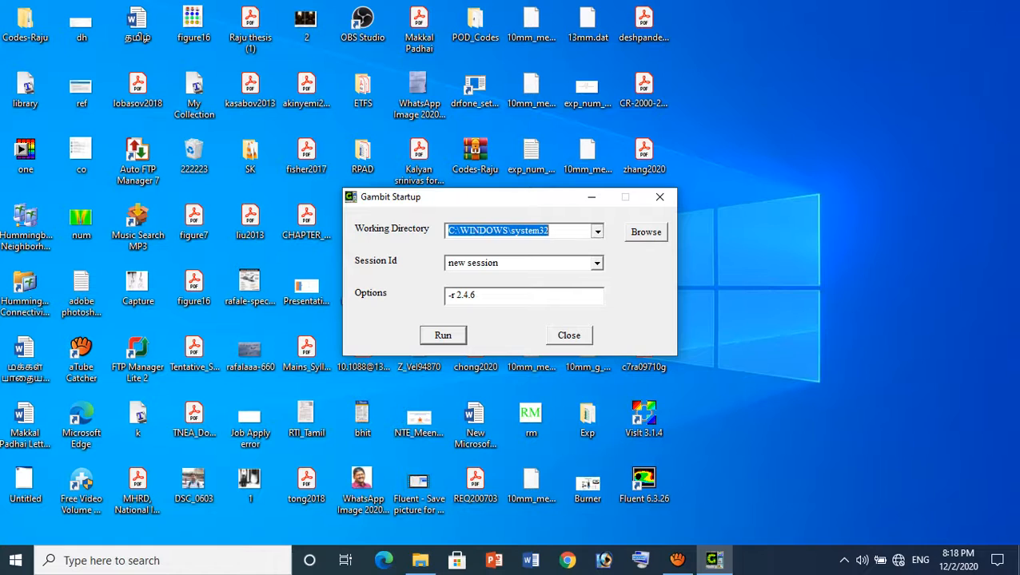
left_click(597, 231)
left_click(645, 231)
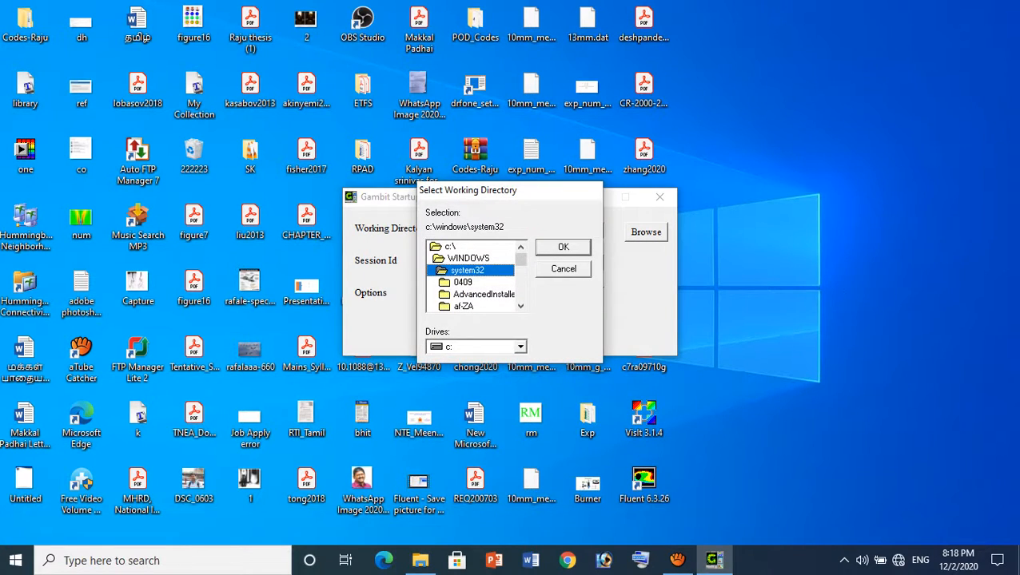
left_click(520, 346)
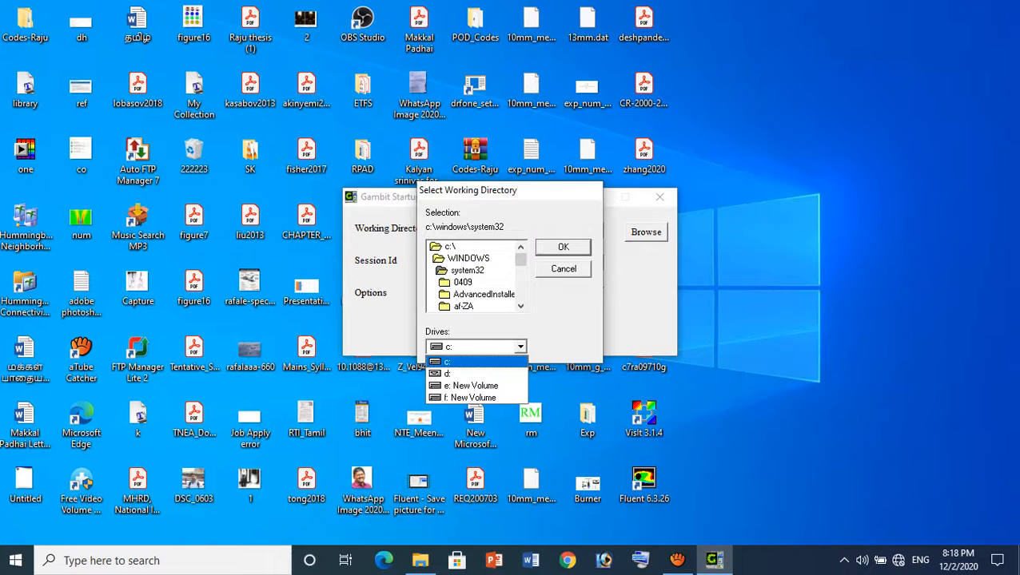
left_click(472, 397)
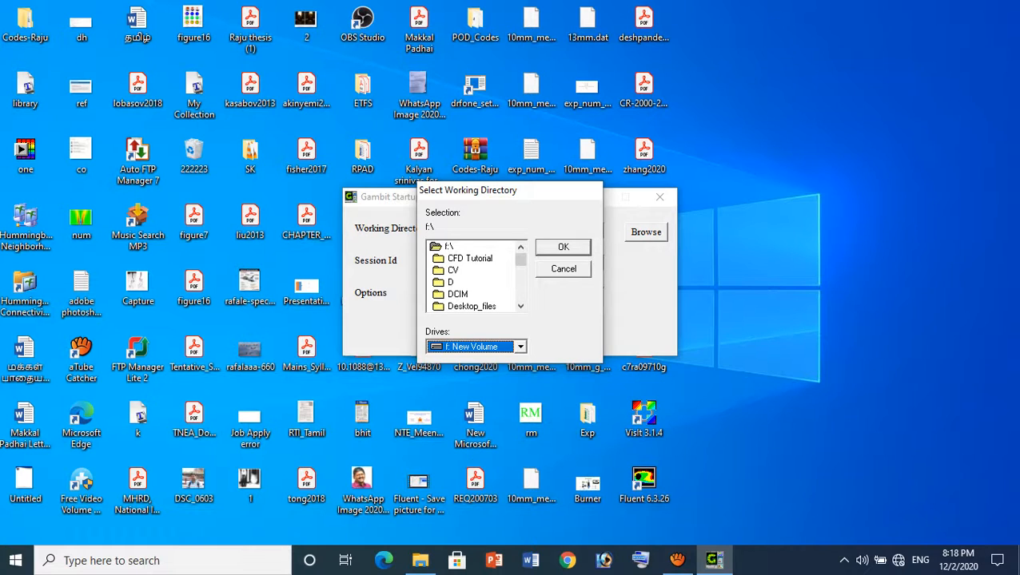
left_click(563, 269)
left_click(659, 198)
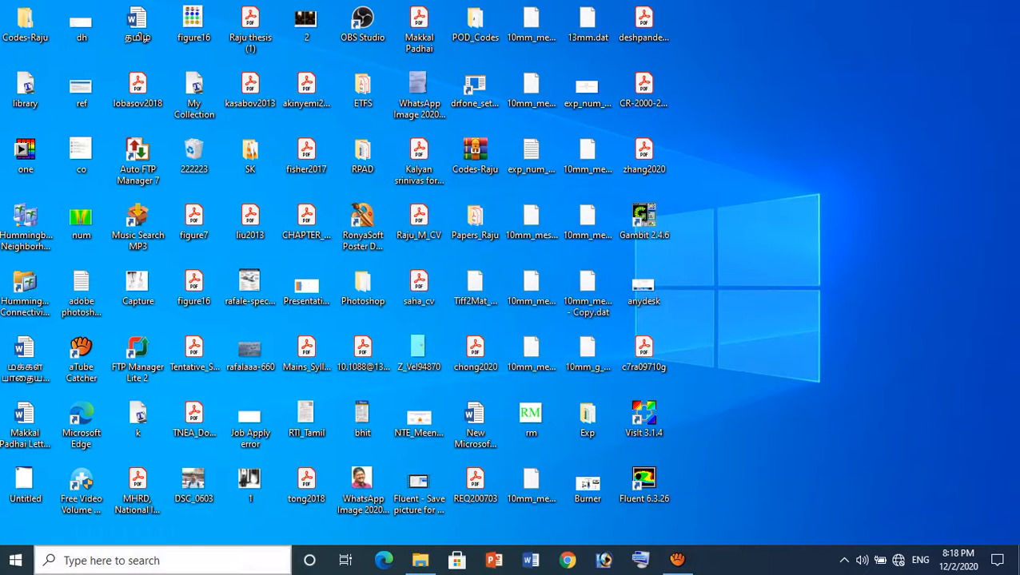
Search for and launch Gambit 2.4.6
key("super+s")
type("G")
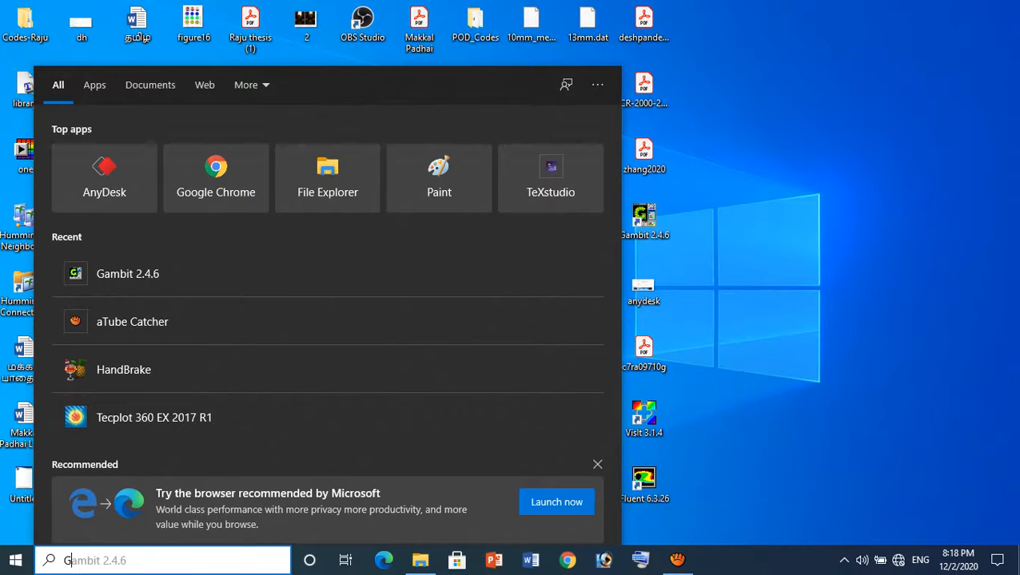
type("a")
key("Return")
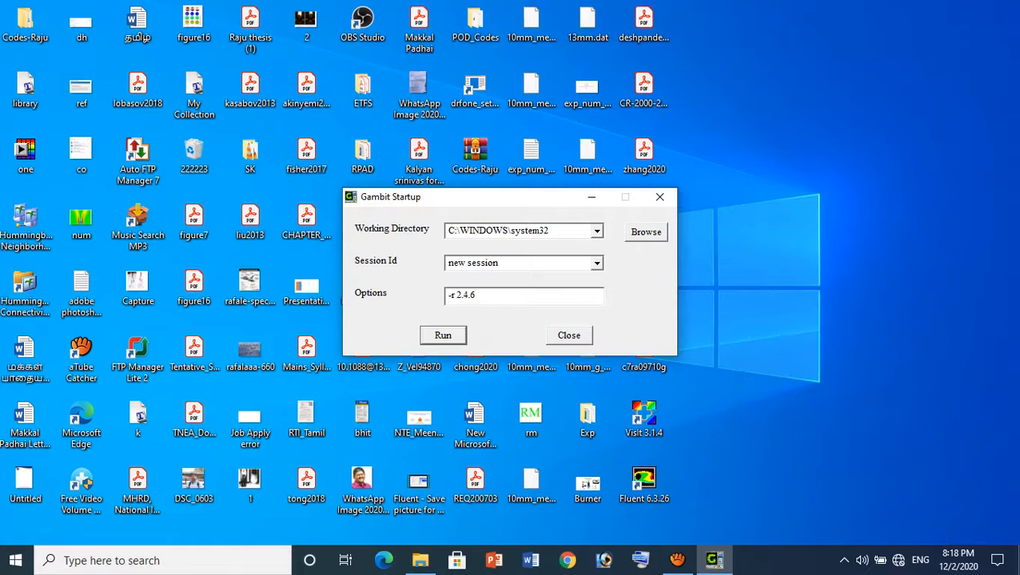
Set the working directory to the Flow over a square cylinder folder in F:\CFD Tutorial and run a new session
left_click(646, 232)
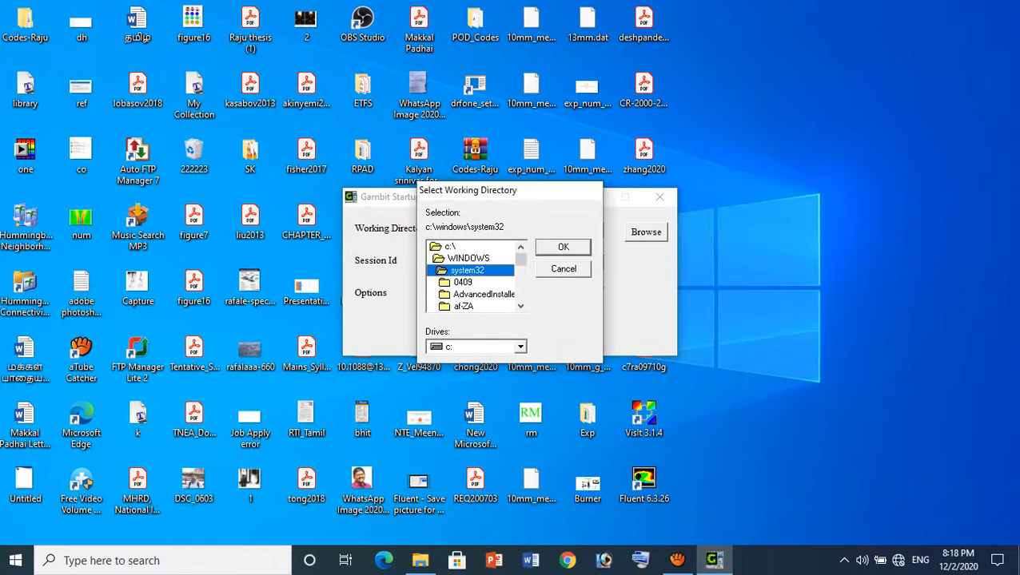
left_click(520, 346)
left_click(477, 397)
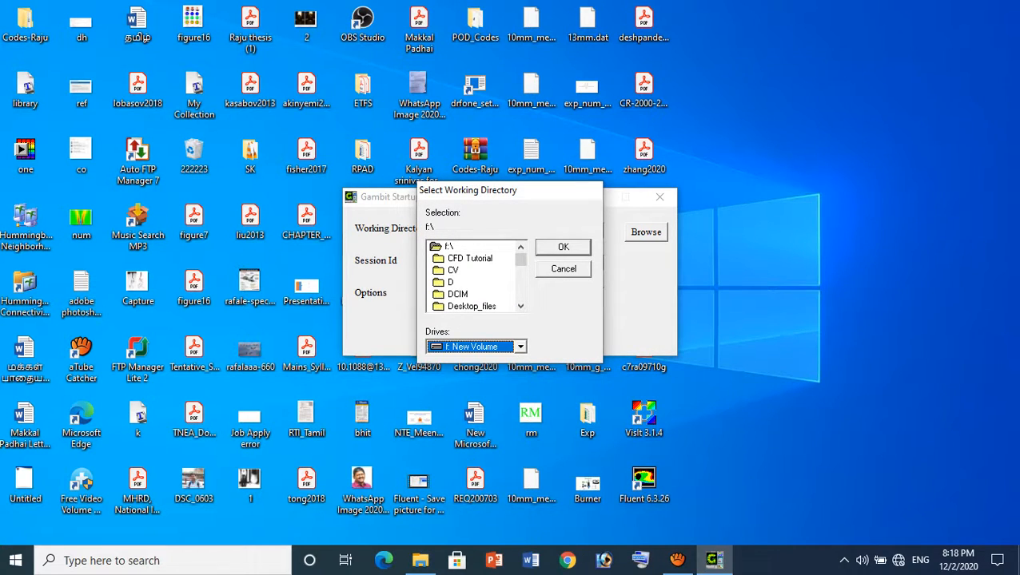
double_click(470, 258)
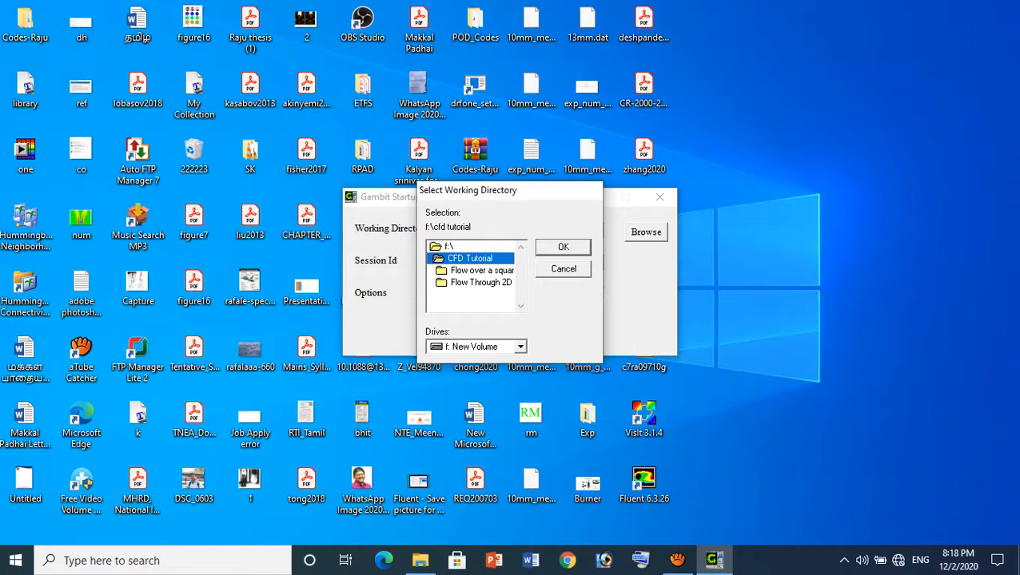
double_click(481, 271)
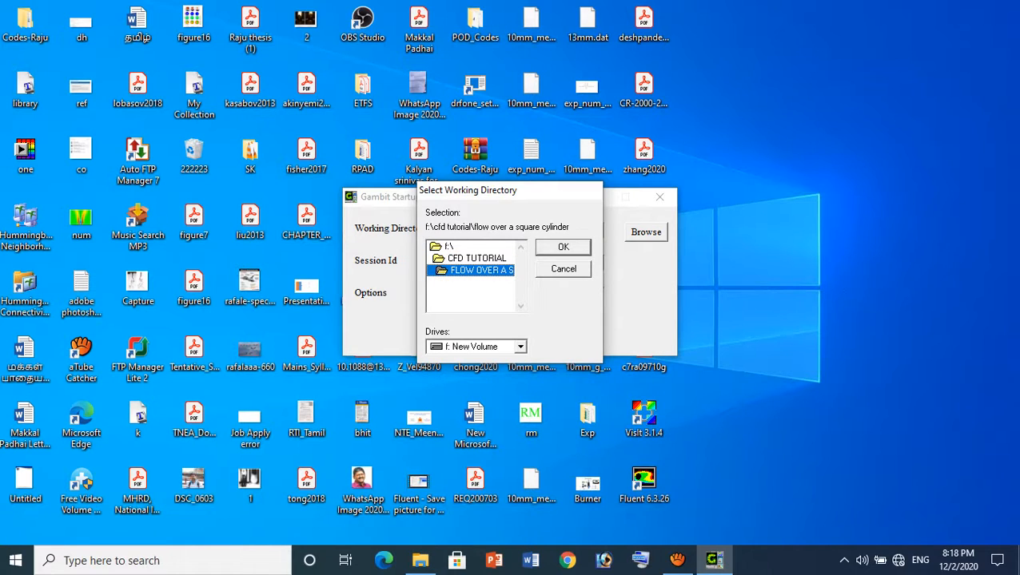
key("Return")
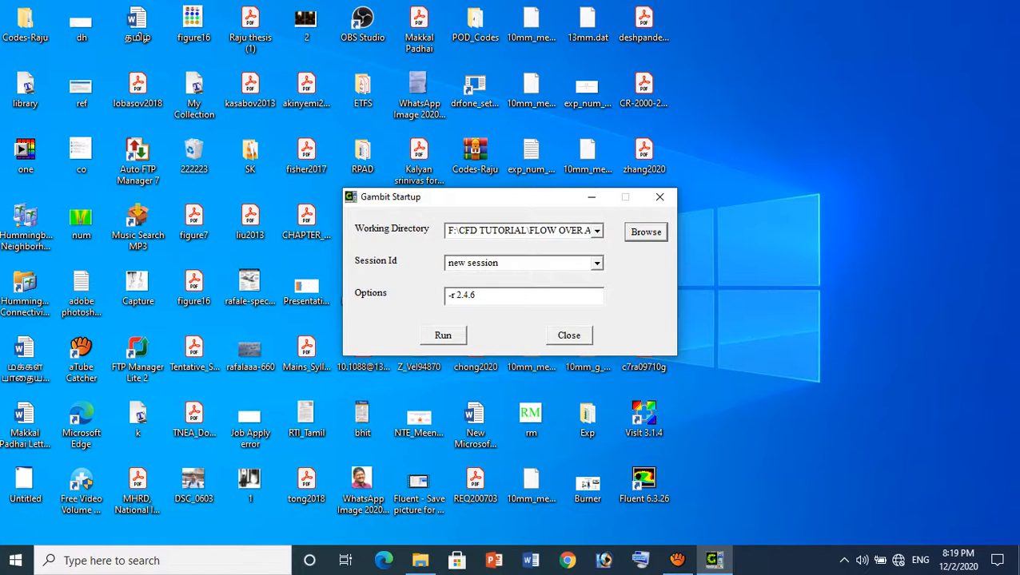
left_click(443, 335)
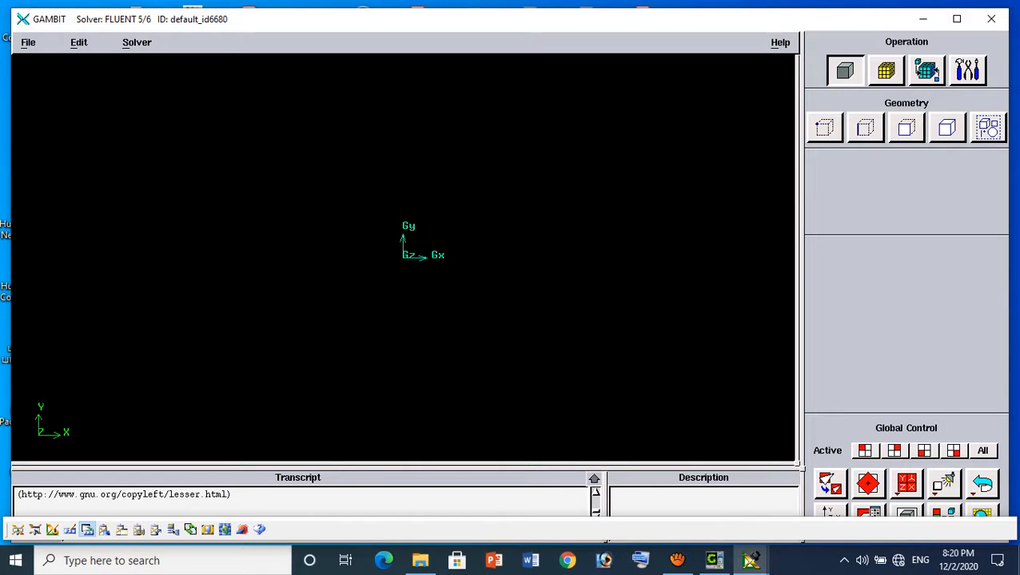
Create the square's two lower corner vertices at (0, 0, 0) and (1, 0, 0)
left_click(823, 128)
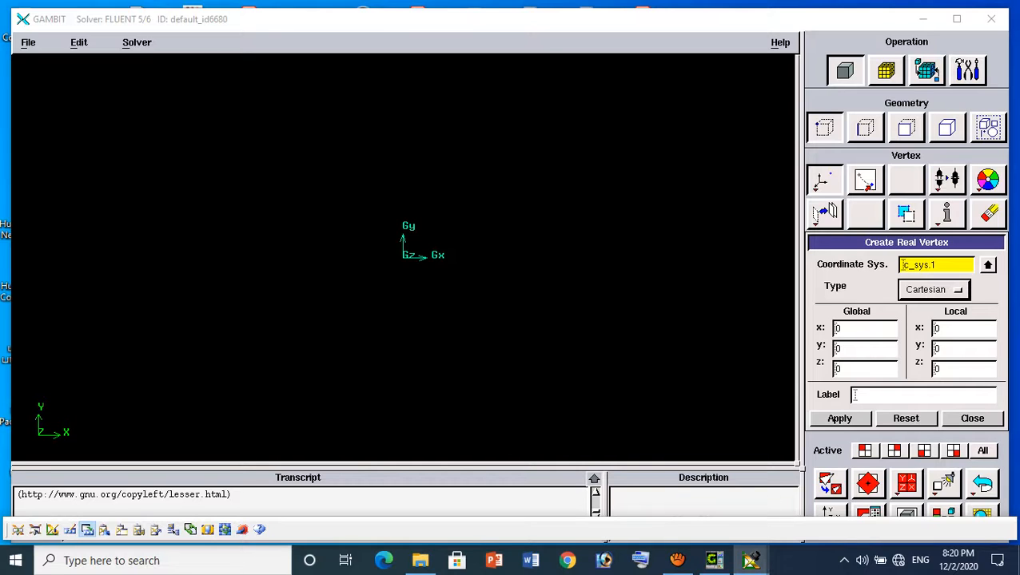
left_click(840, 418)
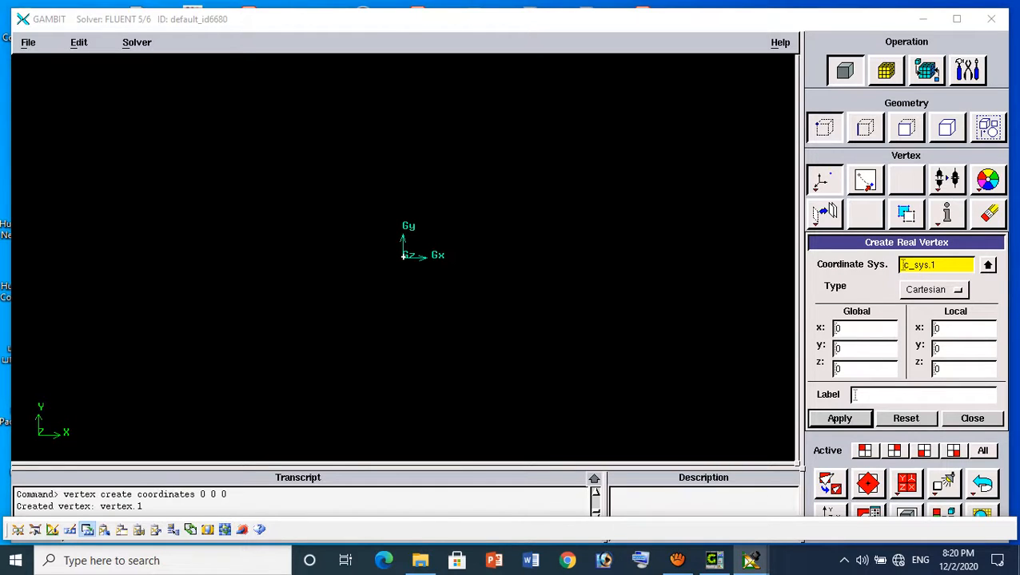
left_click(863, 329)
type("1")
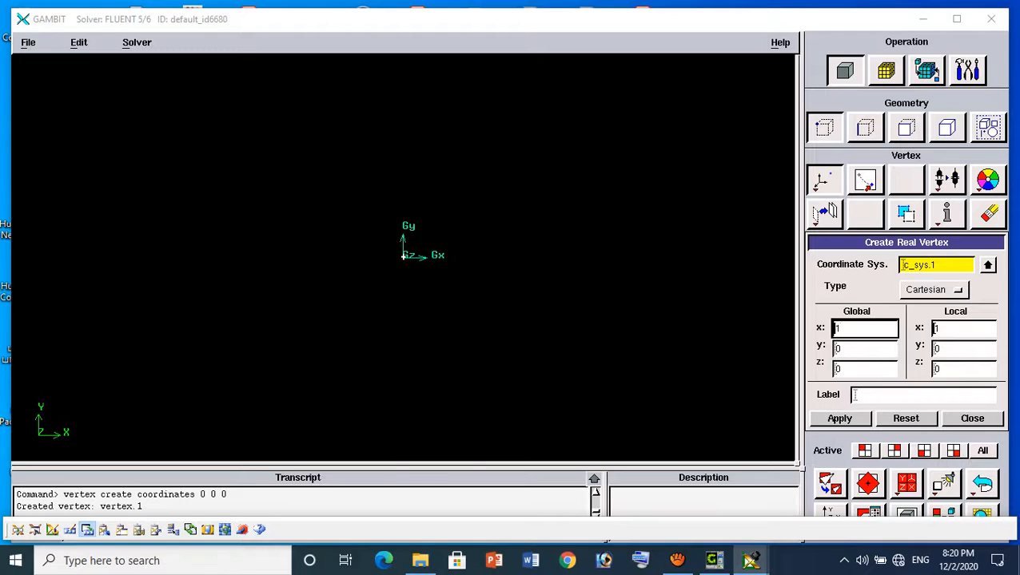
left_click(839, 419)
Create the square's two upper corner vertices at (1, 1, 0) and (0, 1, 0)
double_click(848, 349)
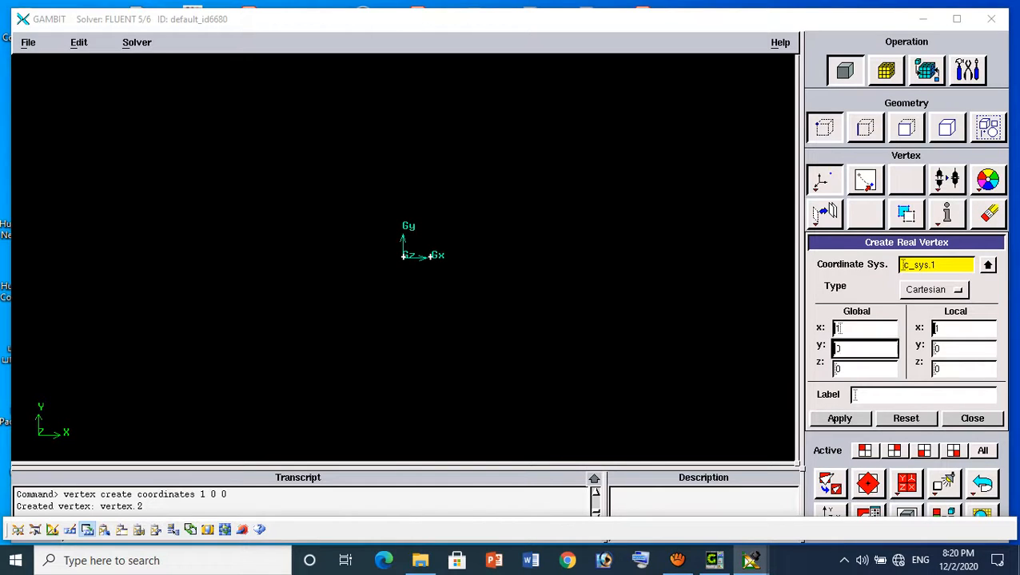
type("1")
left_click(840, 418)
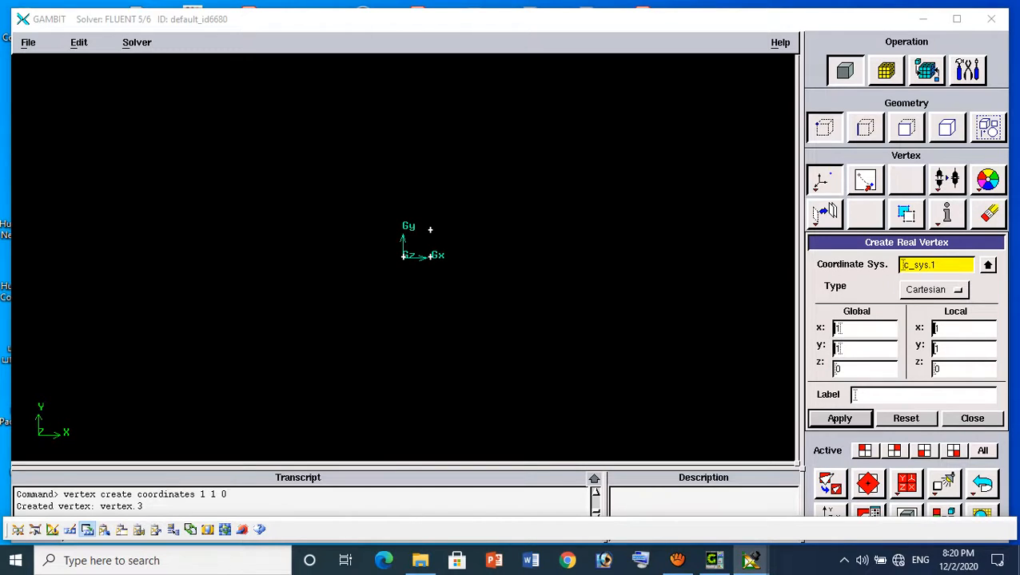
left_click_drag(846, 328, 803, 329)
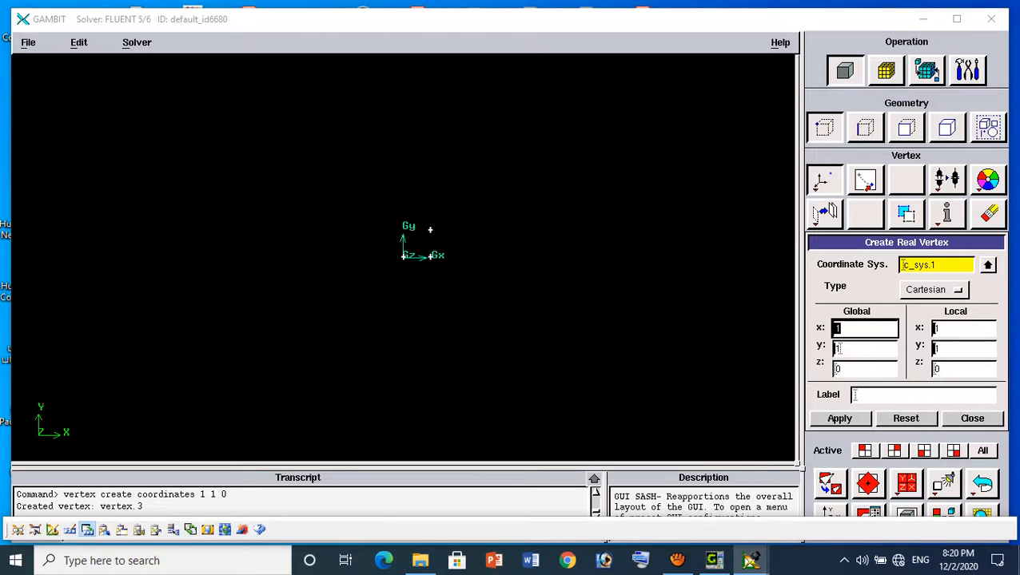
type("0")
left_click(839, 419)
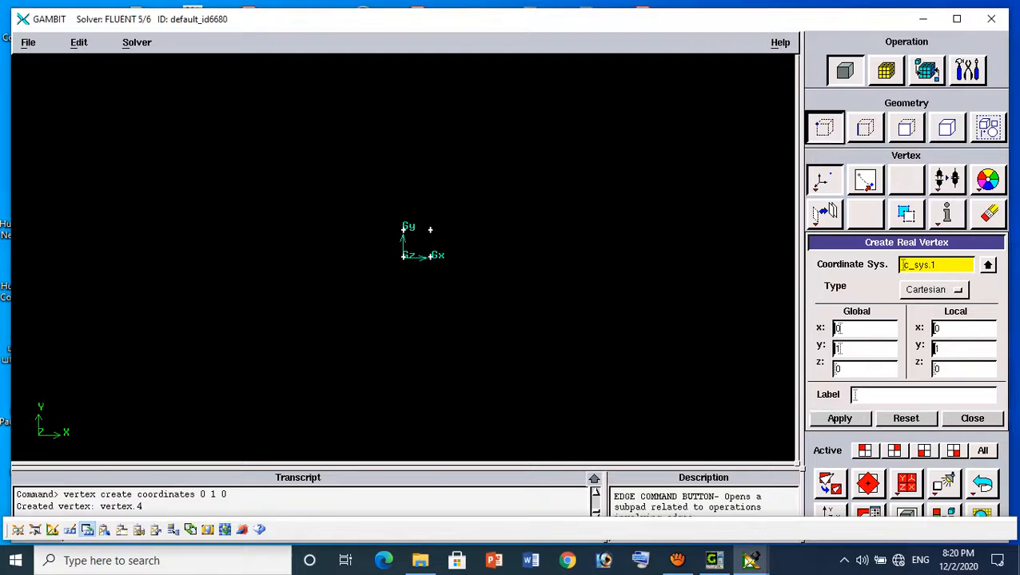
Create straight edges along the square's bottom and right sides, joining vertex.1 to vertex.2 and vertex.2 to vertex.3
left_click(865, 128)
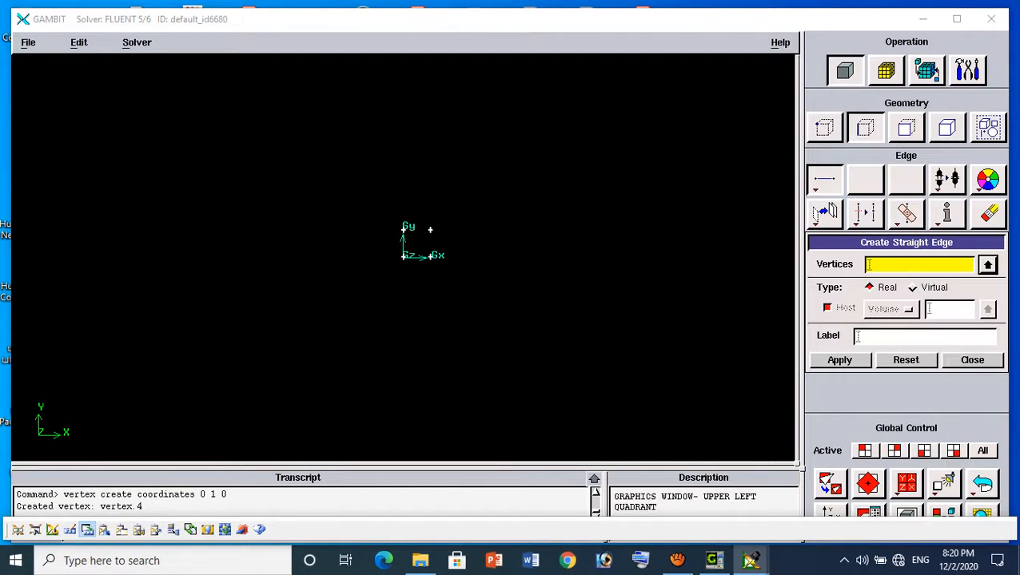
left_click(429, 230, "shift")
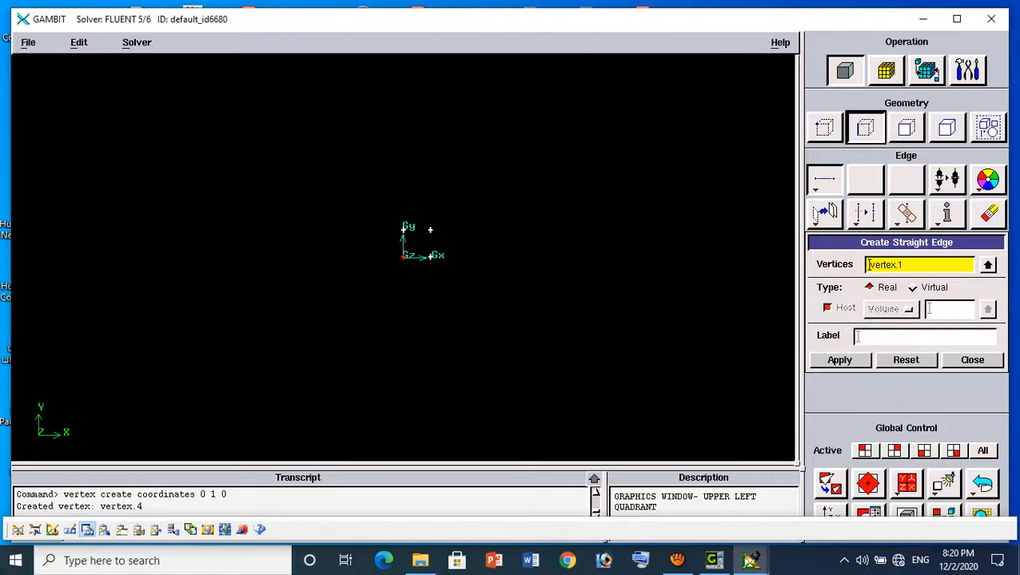
left_click(430, 230, "shift")
middle_click(430, 231, "shift")
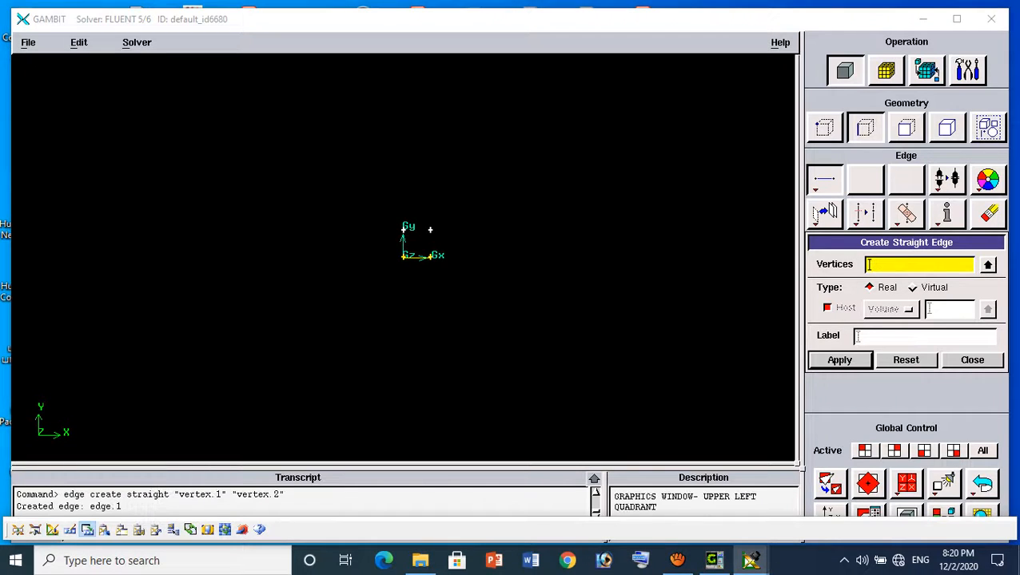
left_click(430, 256, "shift")
left_click(430, 230, "shift")
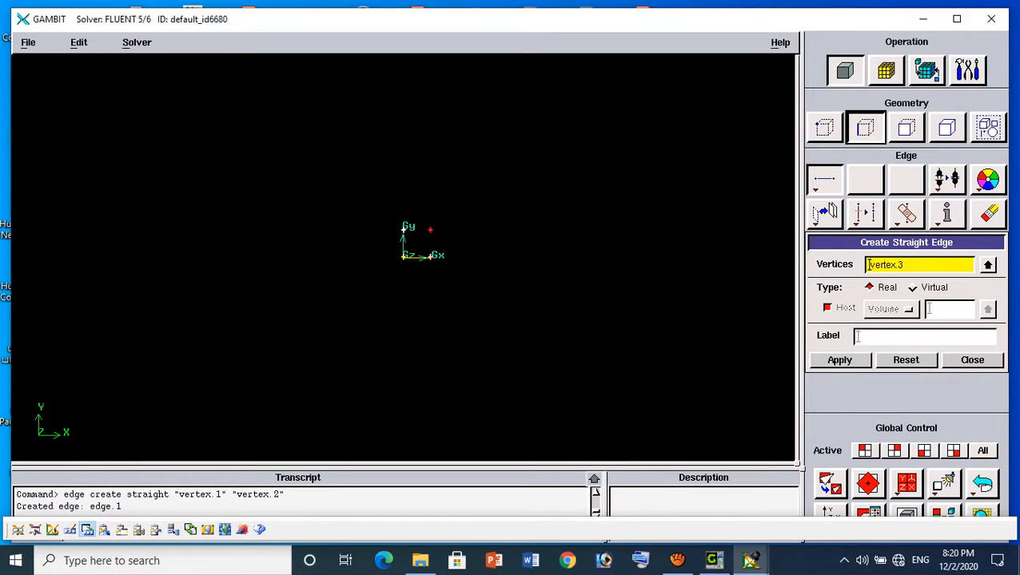
middle_click(430, 231, "shift")
Close the square with straight edges from vertex.3 to vertex.4 and from vertex.4 to vertex.1
left_click(430, 230, "shift")
left_click(403, 230, "shift")
left_click(839, 360)
left_click(402, 230, "shift")
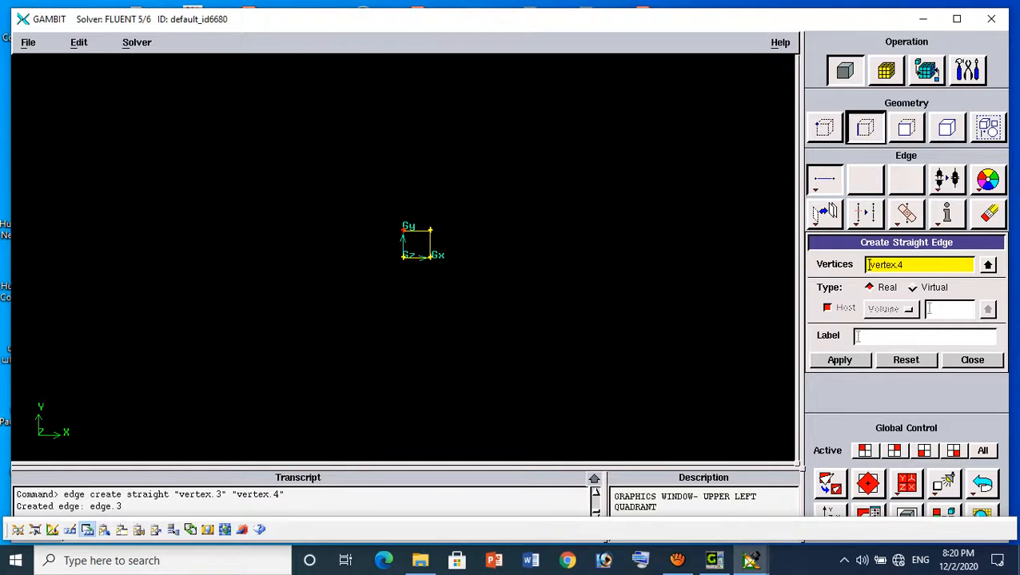
left_click(403, 257, "shift")
left_click(839, 360)
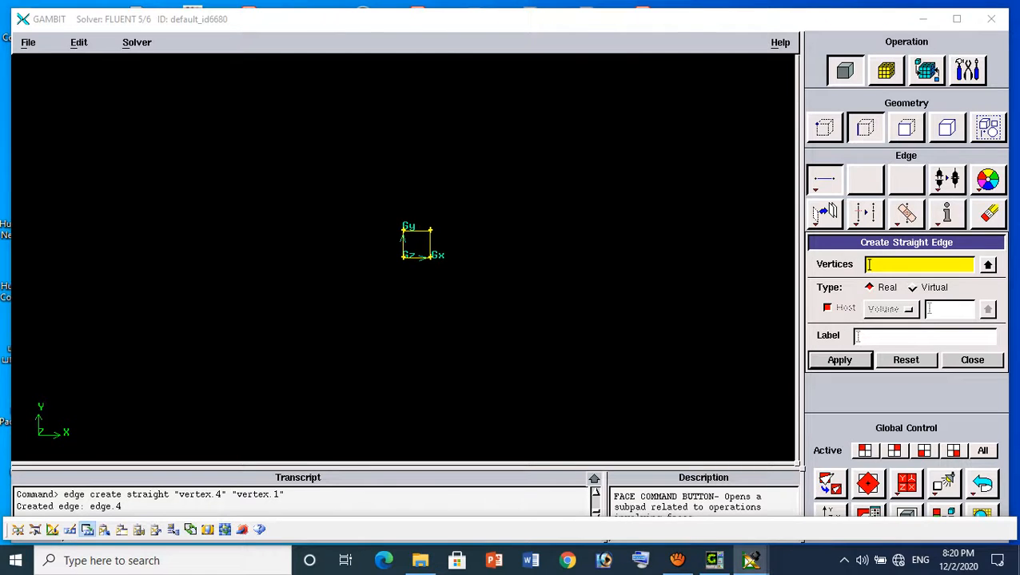
Create a real vertex below and left of the square at (-5, -5, 0)
left_click(824, 128)
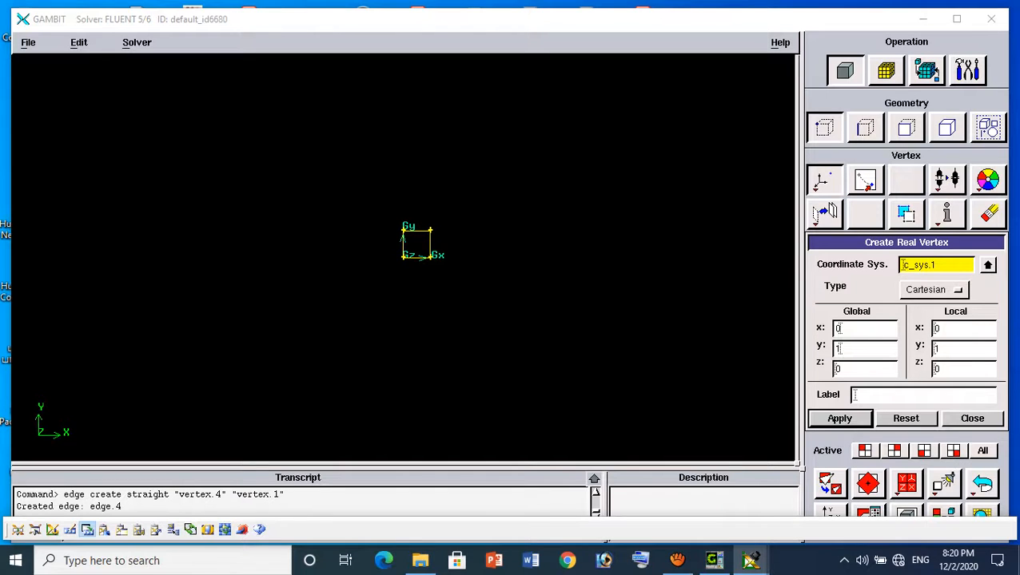
double_click(838, 329)
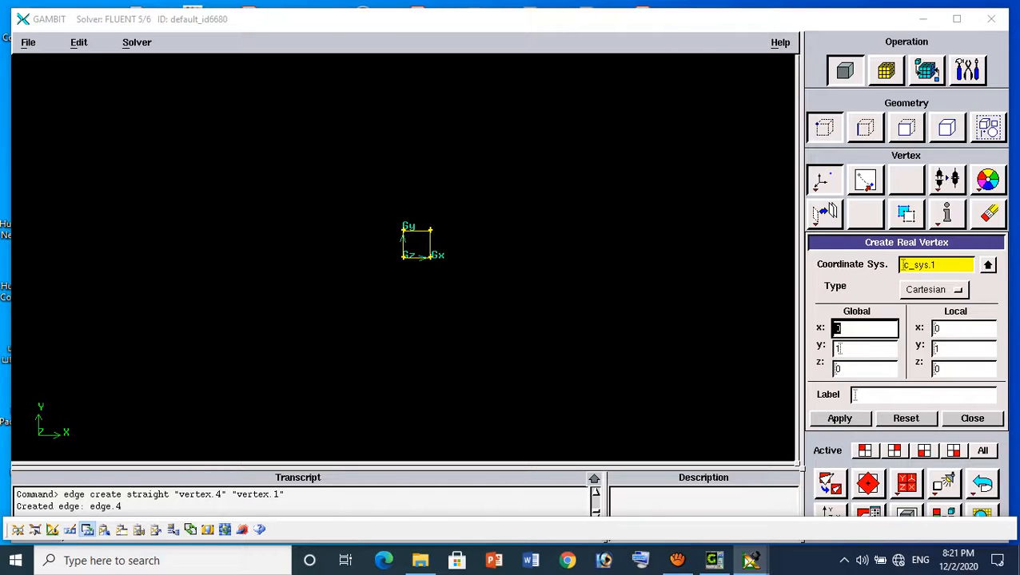
type("-5")
key("Tab")
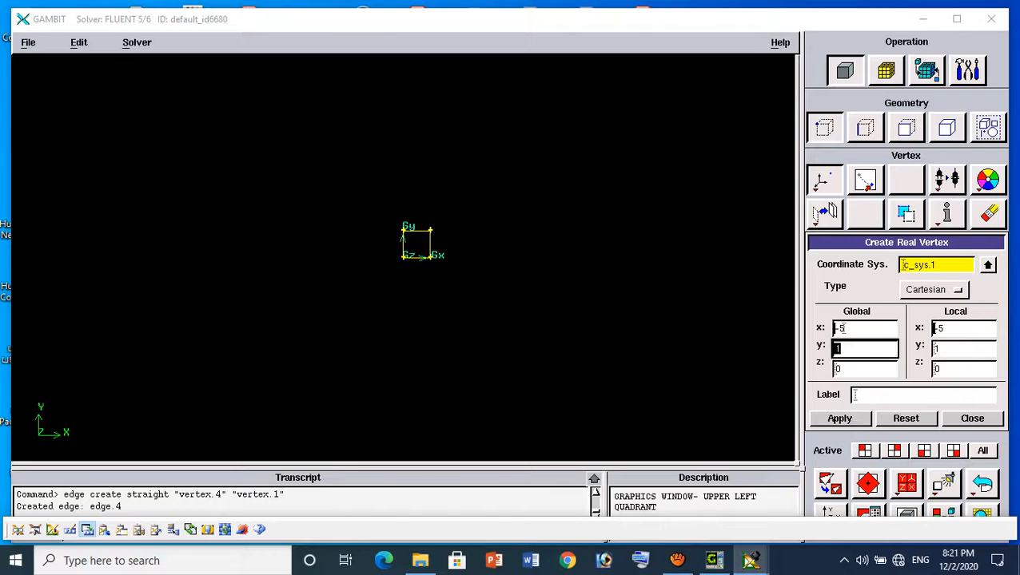
type("-5")
left_click(840, 419)
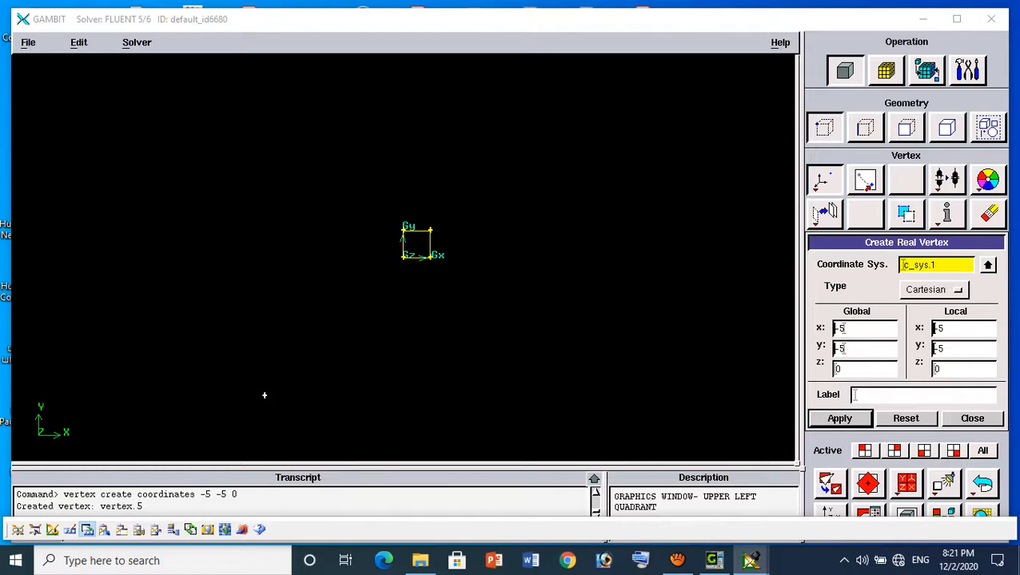
Undo the last created vertex and create a real vertex at (-10, -5, 0) in its place
left_click(982, 484)
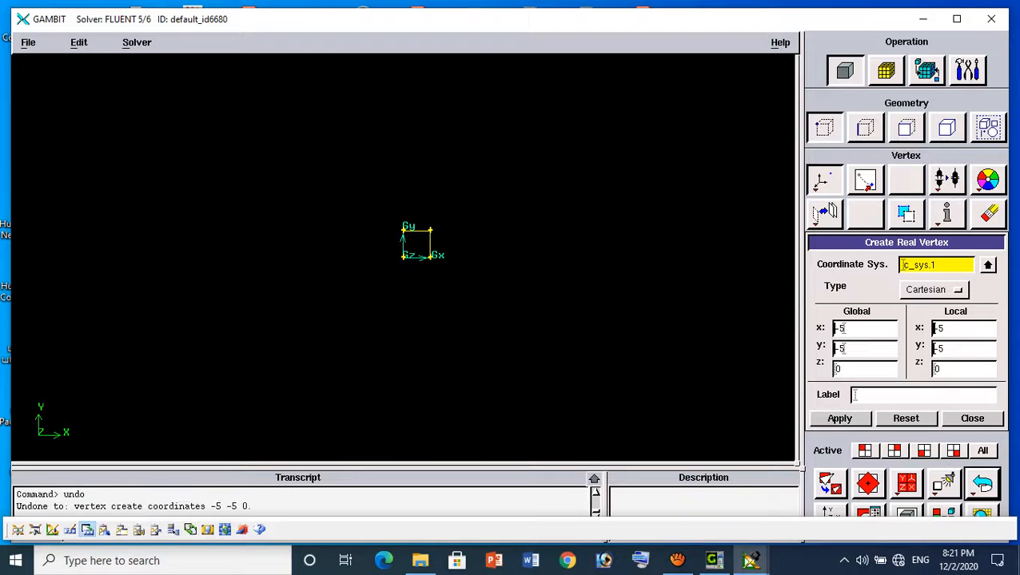
left_click_drag(857, 328, 787, 328)
type("-10")
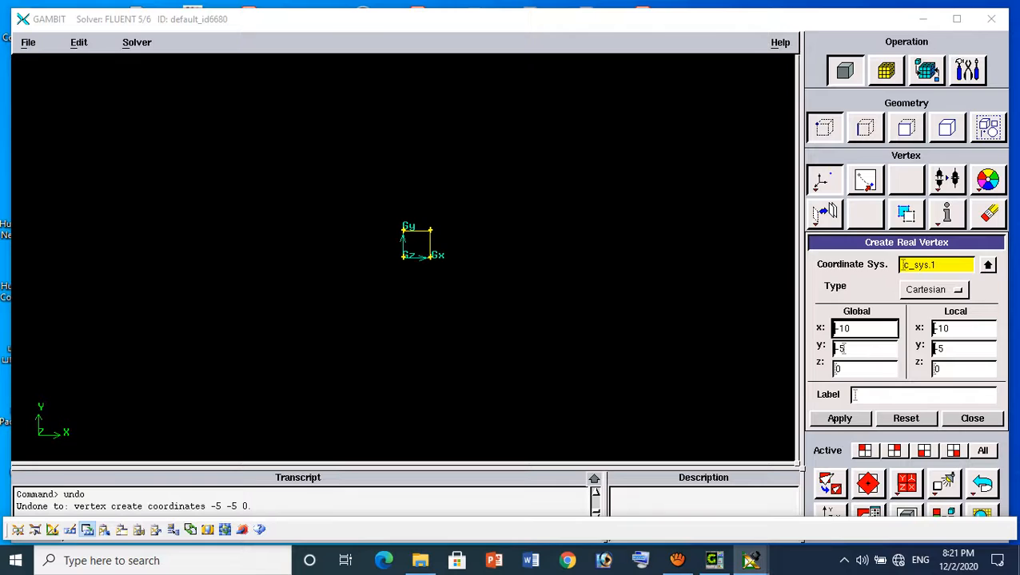
left_click(839, 419)
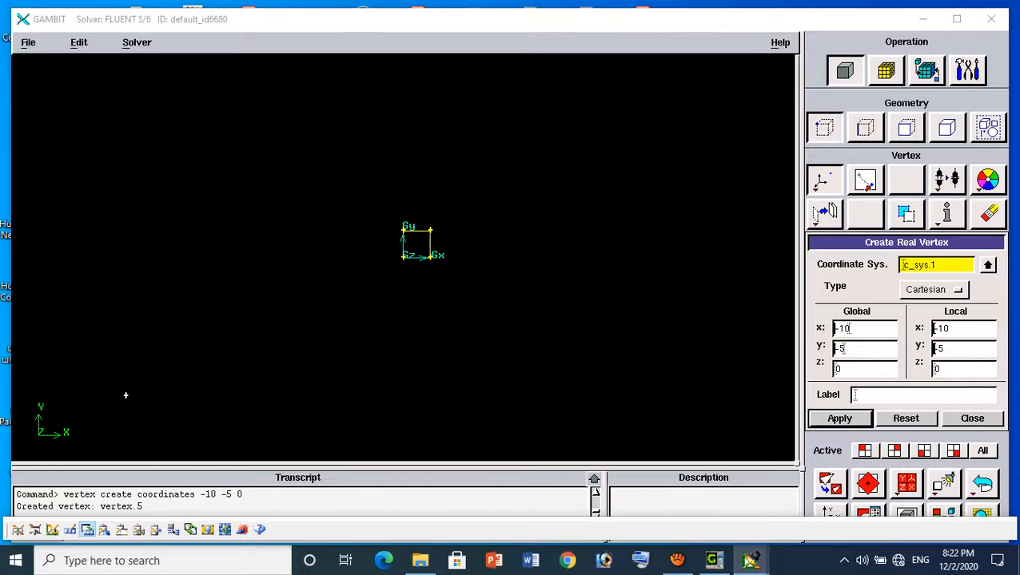
Create the domain's two upper corner vertices at (-10, 5, 0) and (20, 5, 0)
left_click_drag(856, 350, 787, 350)
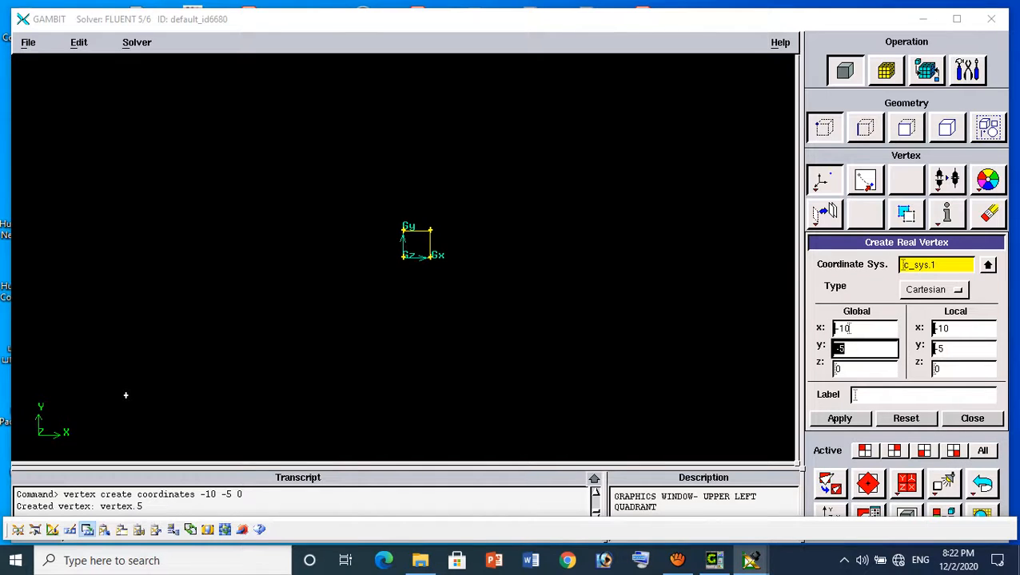
type("5")
left_click(839, 419)
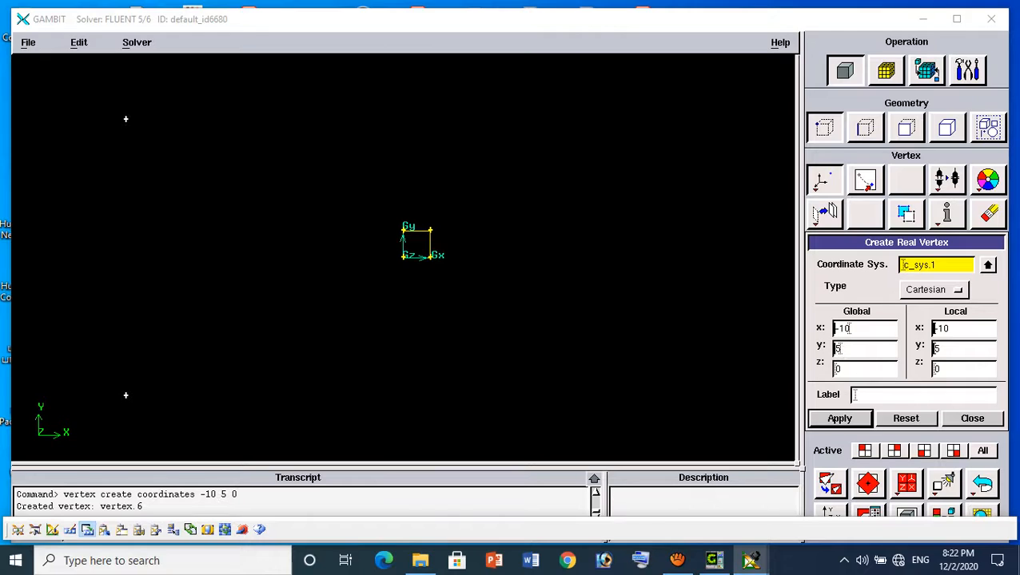
left_click_drag(857, 329, 787, 329)
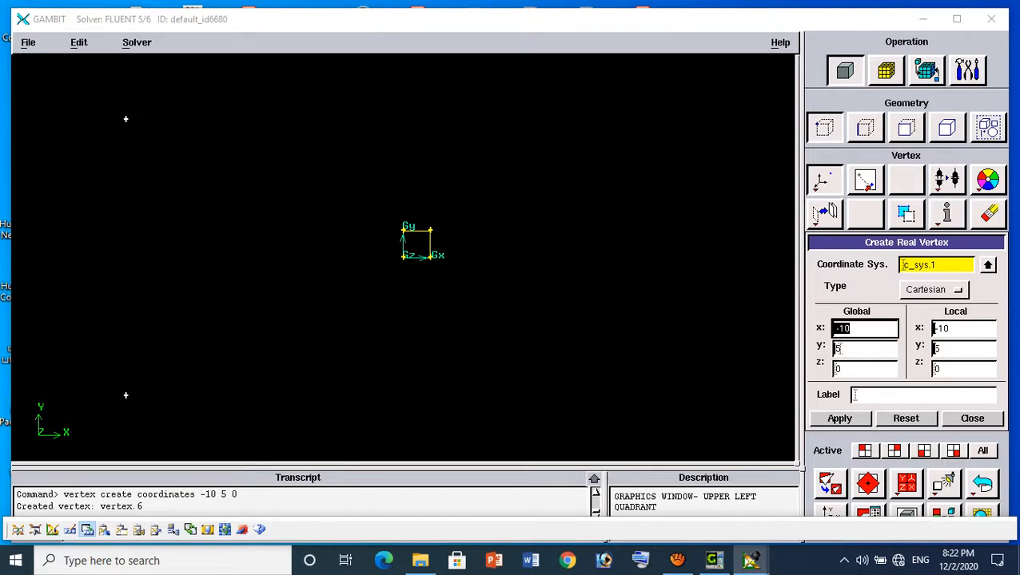
type("20")
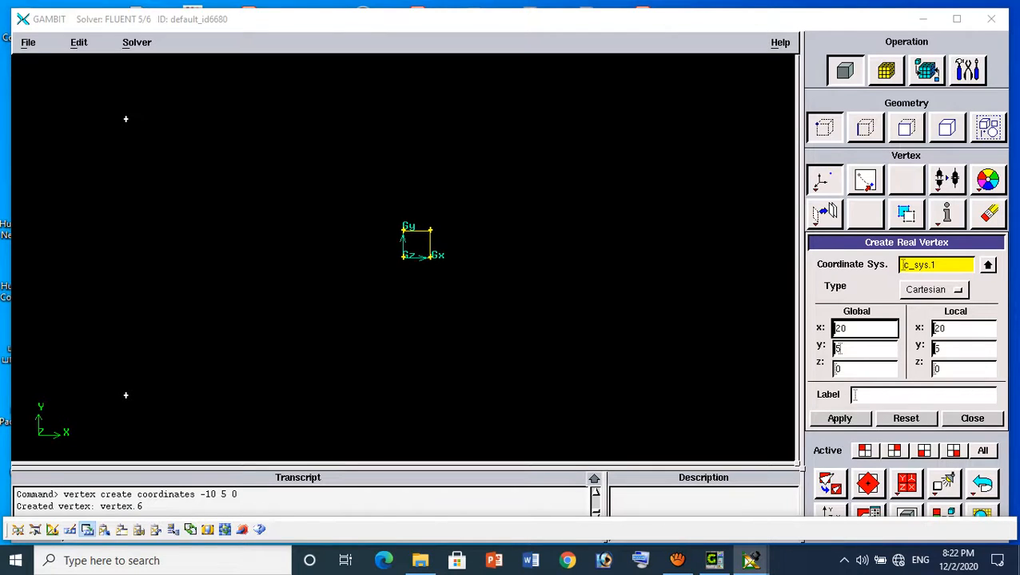
left_click(839, 418)
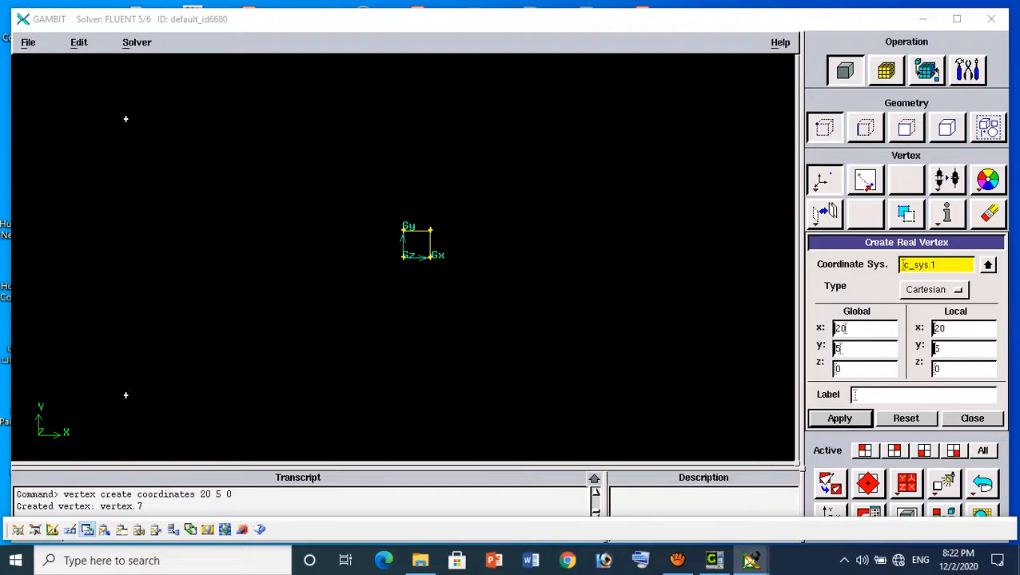
Create the domain's lower-right corner vertex at (20, -5, 0)
left_click(828, 484)
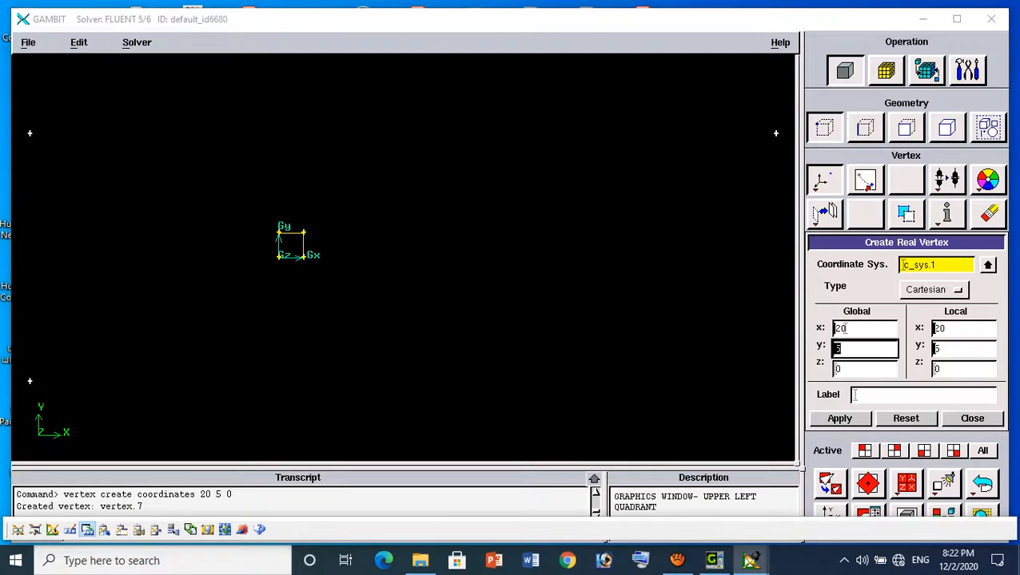
type("-")
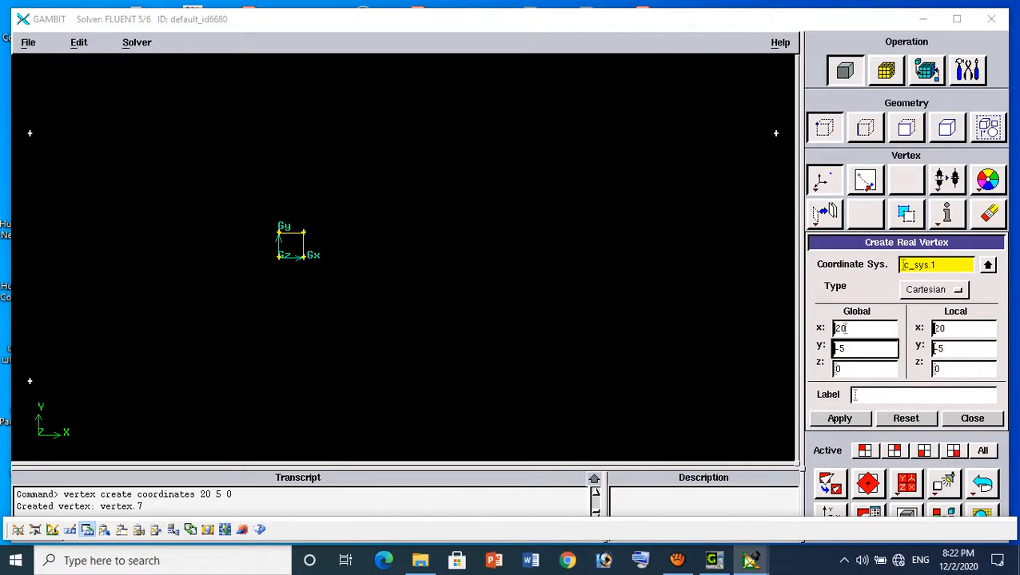
key("Return")
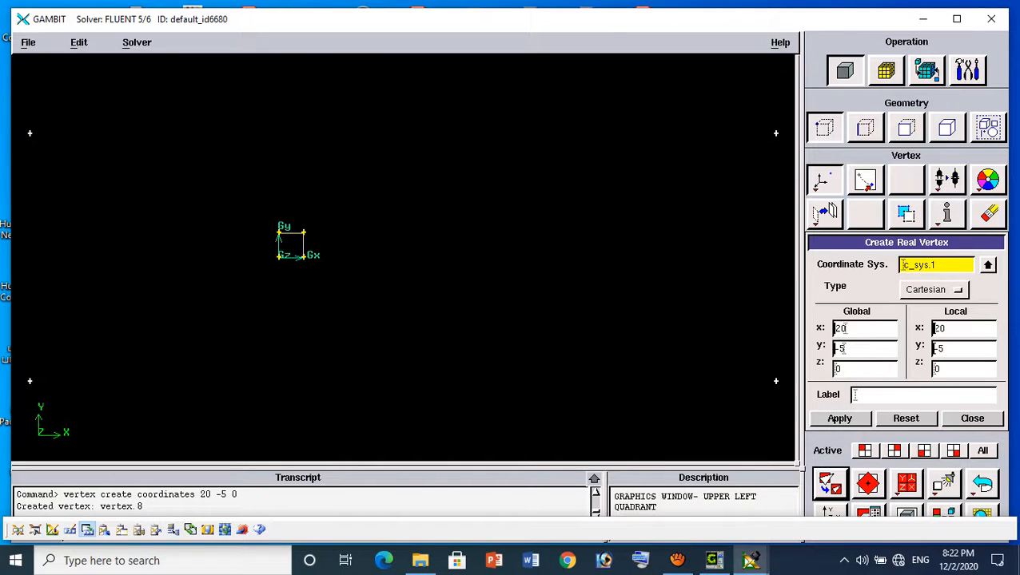
Create straight edges along the outer domain's top and right sides, joining vertex.6 to vertex.7 and vertex.7 to vertex.8
left_click(865, 128)
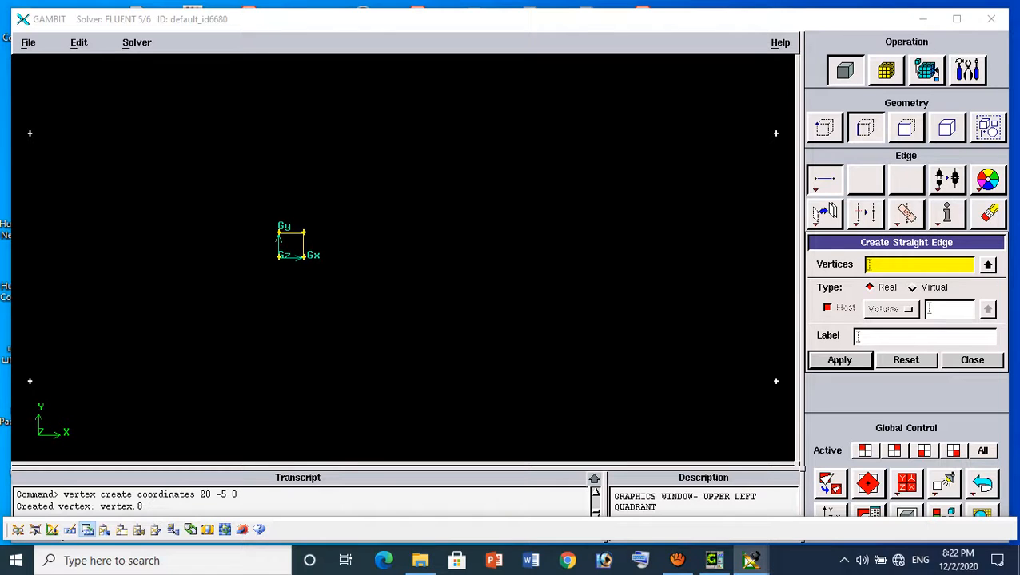
left_click(29, 133, "shift")
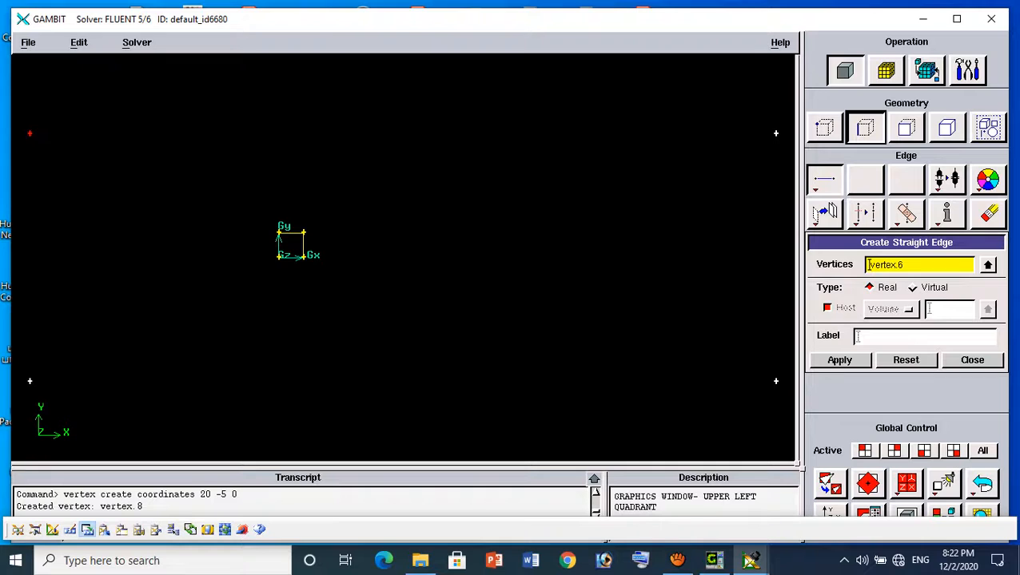
left_click(775, 134, "shift")
left_click(839, 361)
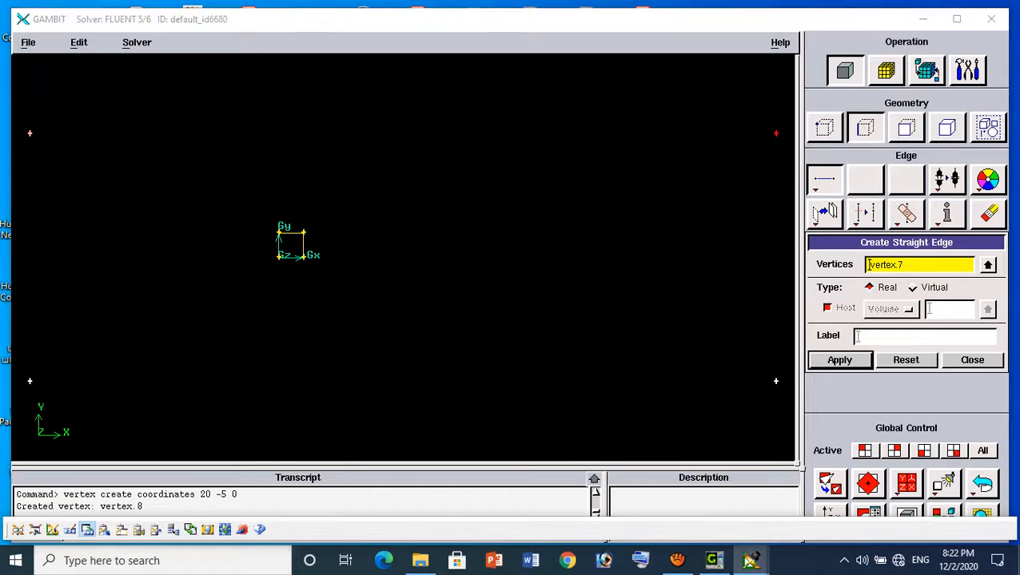
left_click(775, 133, "shift")
left_click(775, 381, "shift")
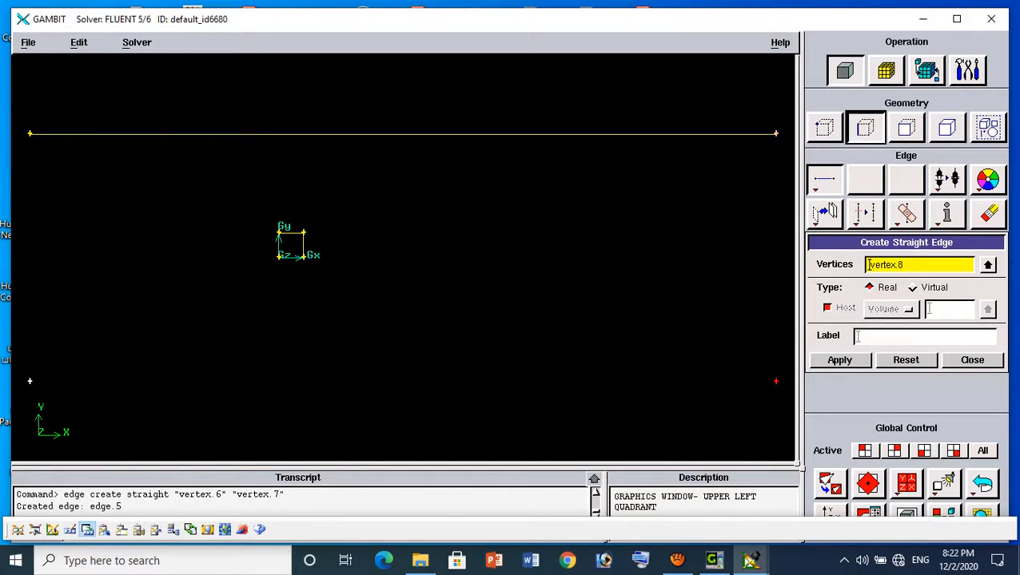
left_click(839, 361)
Close the outer rectangle with straight edges from vertex.8 to vertex.5 and from vertex.5 to vertex.6
left_click(775, 382, "shift")
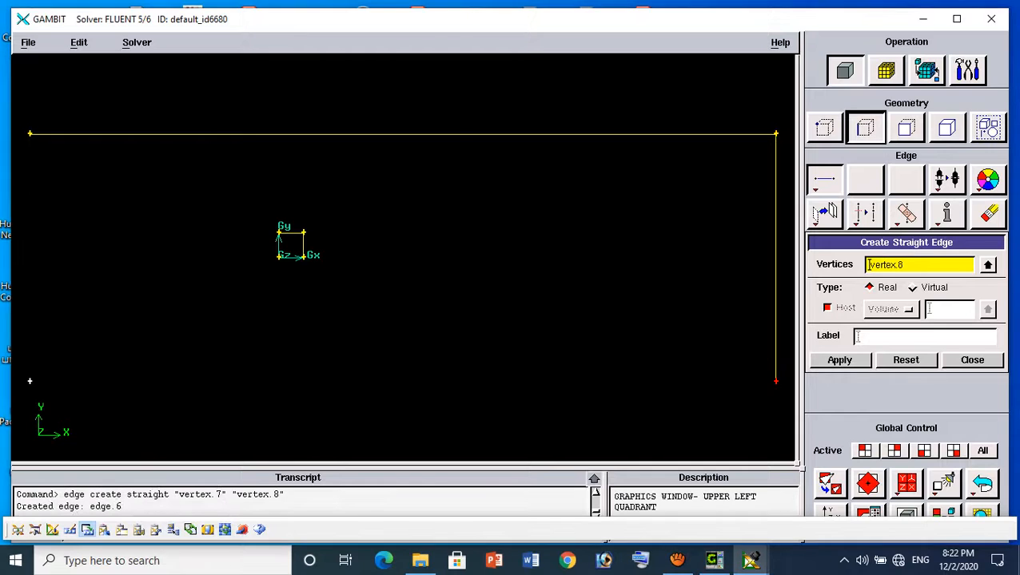
left_click(29, 381, "shift")
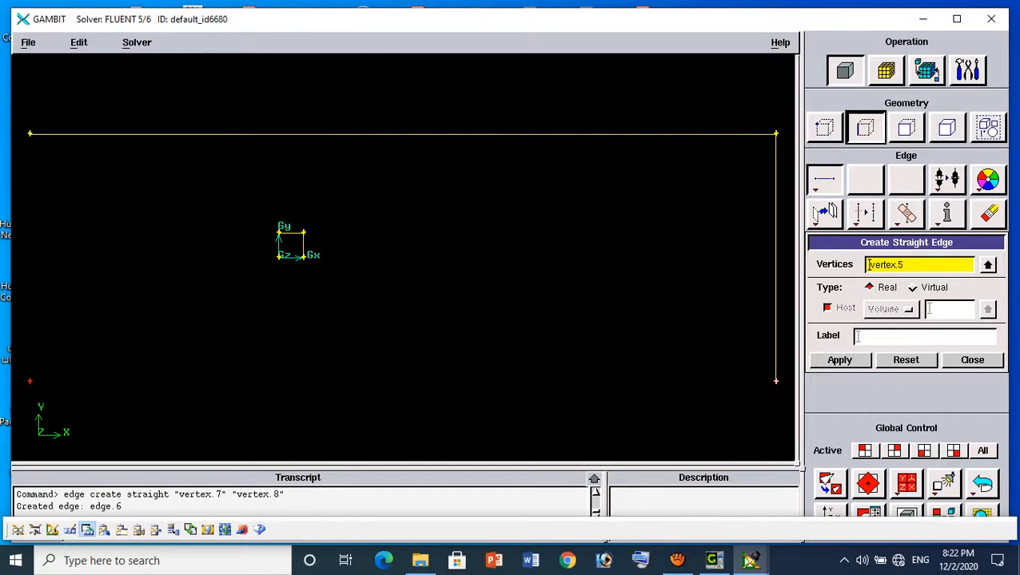
left_click(839, 360)
left_click(29, 381, "shift")
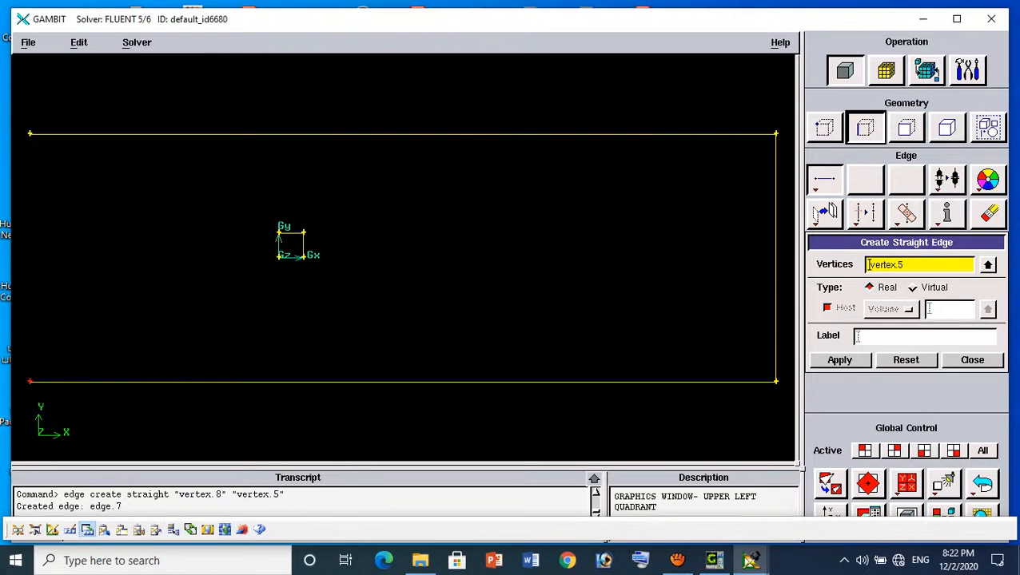
left_click(30, 133, "shift")
left_click(840, 360)
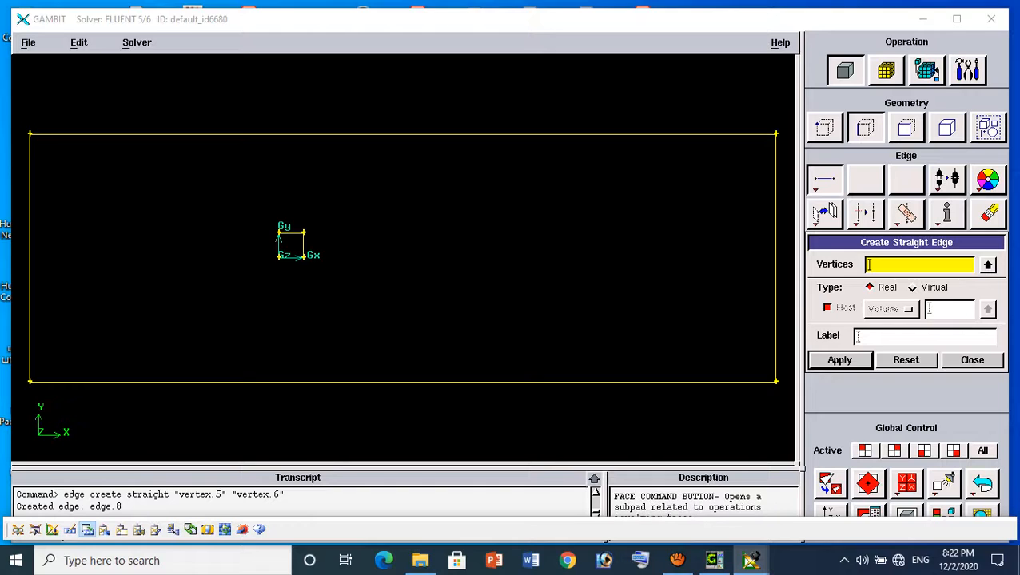
Create a real face from the outer rectangle's four edges, edge.5 through edge.8
left_click(907, 127)
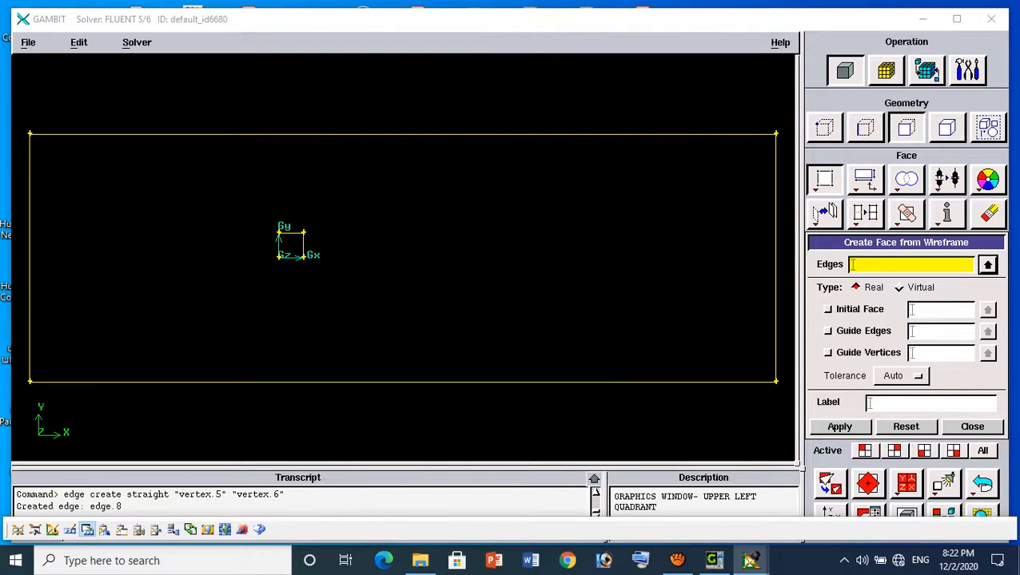
left_click(403, 134, "shift")
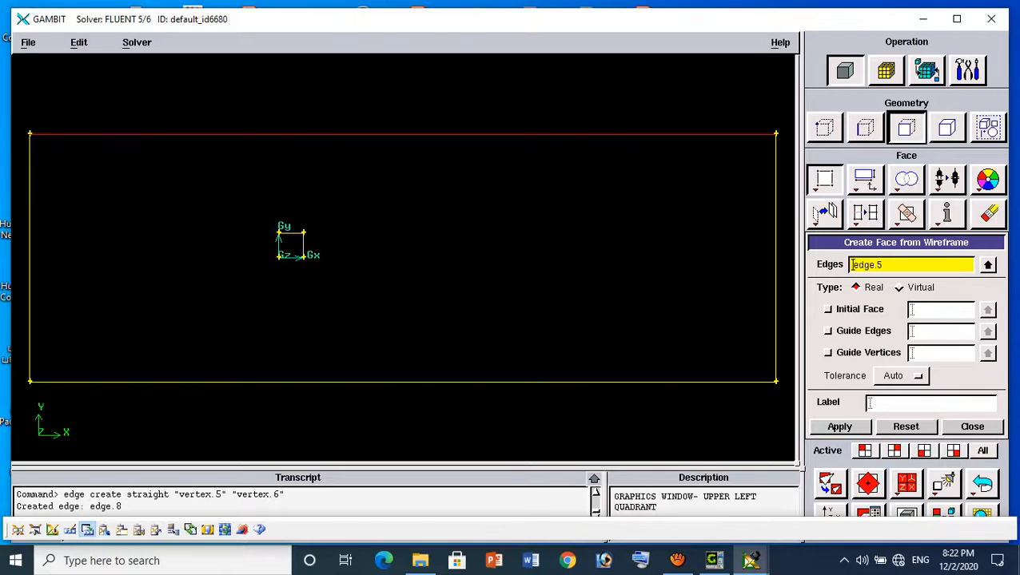
left_click(776, 232, "shift")
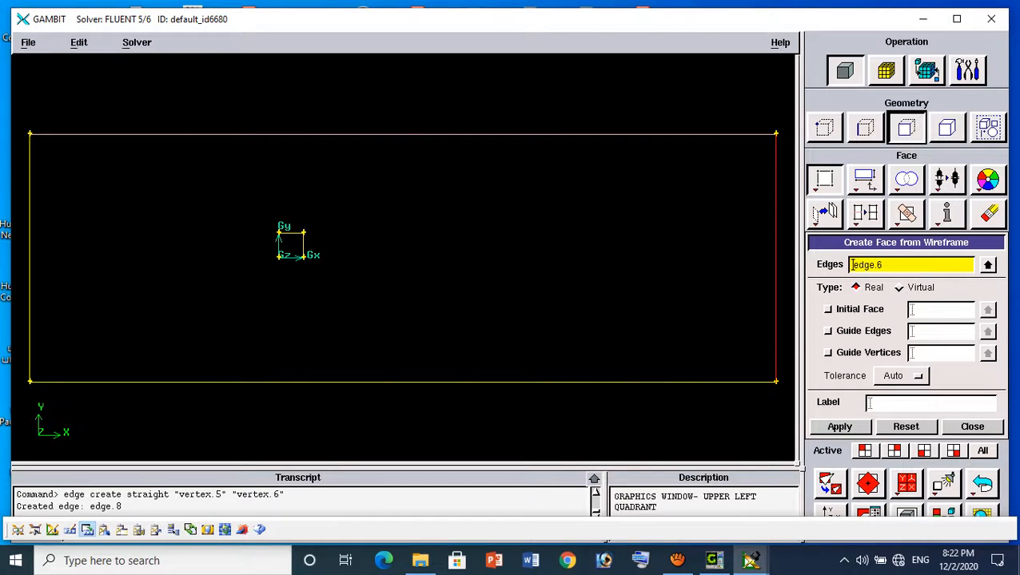
left_click(403, 382, "shift")
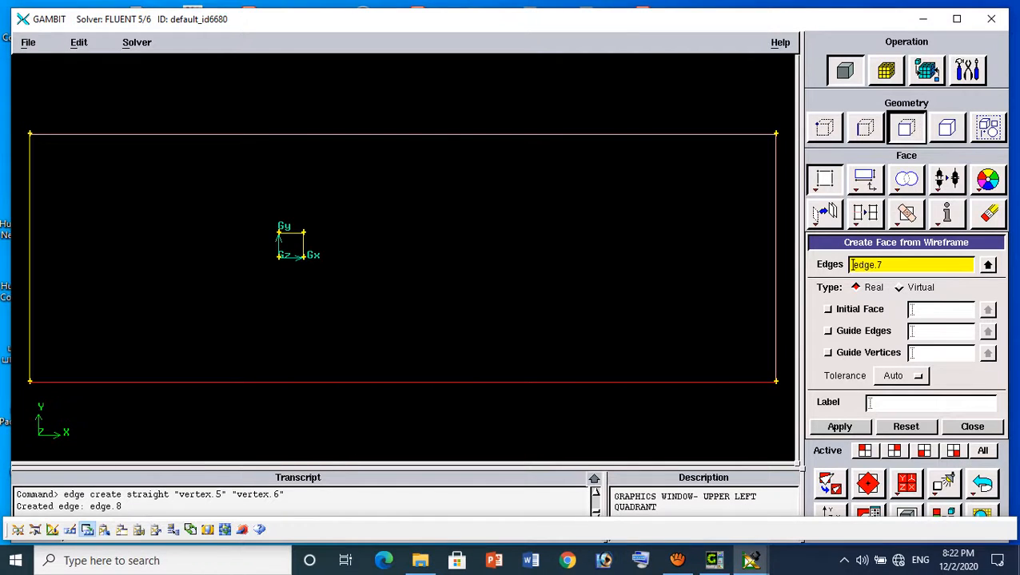
left_click(29, 257, "shift")
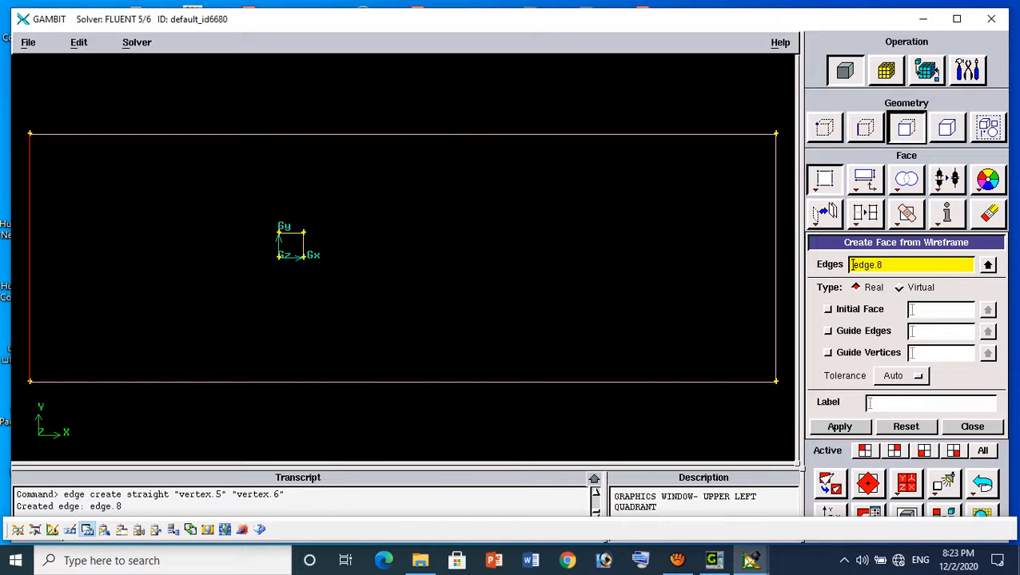
left_click(839, 427)
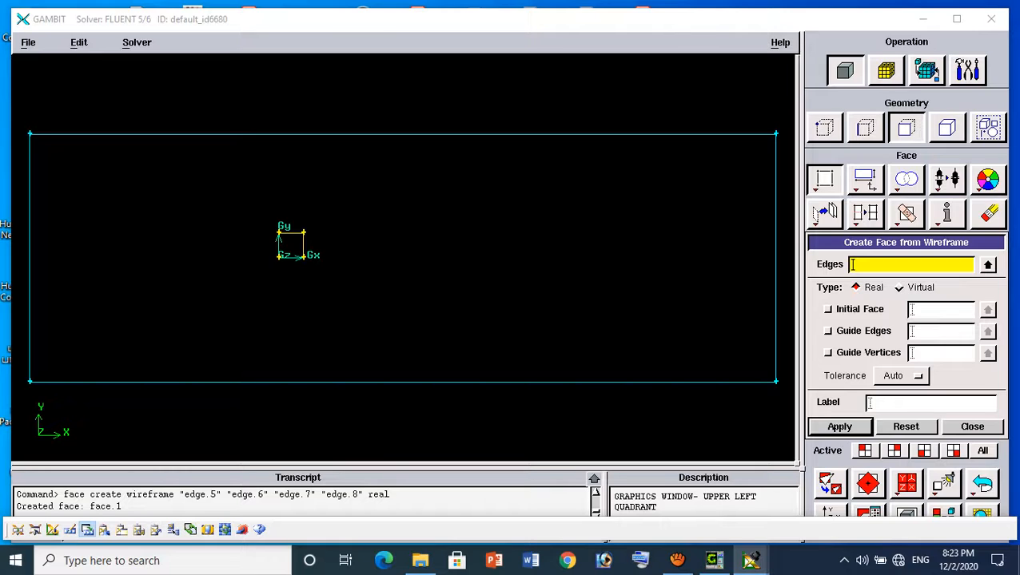
Create a real face from the four edges of the small square, edge.1 through edge.4
left_click(278, 245, "shift")
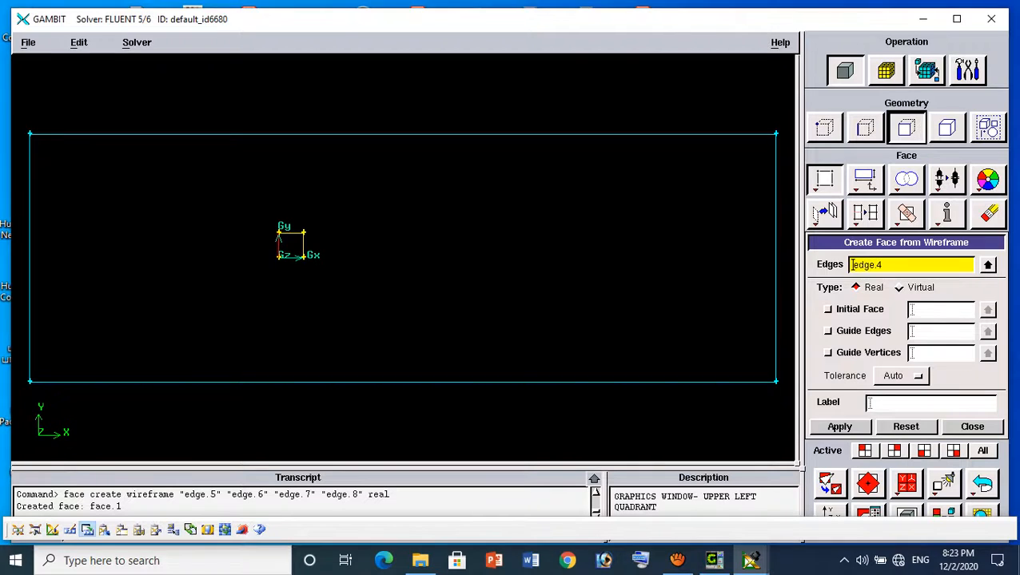
left_click(291, 234, "shift")
left_click(303, 245, "shift")
left_click(291, 257, "shift")
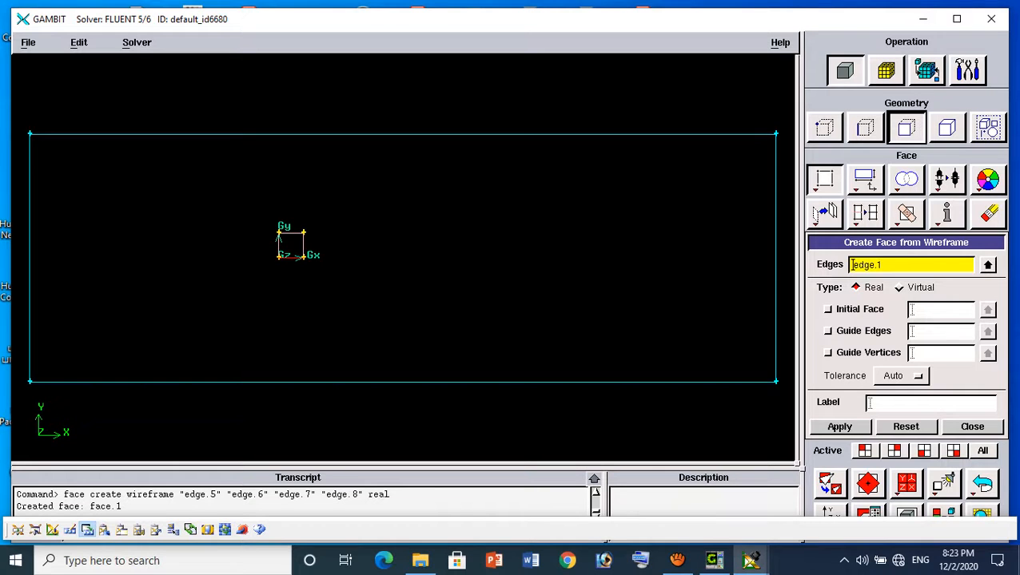
left_click(839, 427)
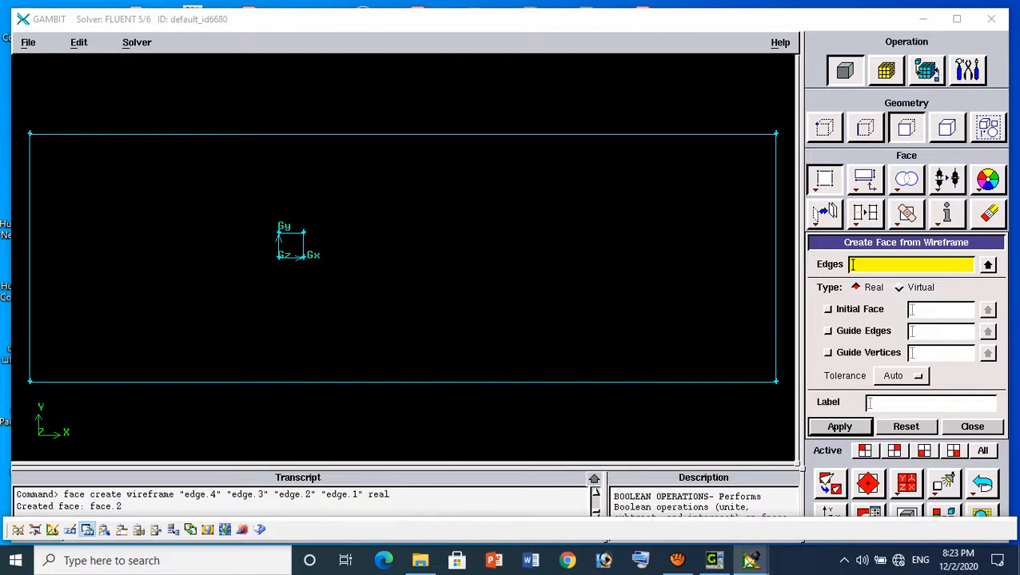
Subtract the square face.2 from the outer rectangular face.1 without retaining either original face
right_click(906, 213)
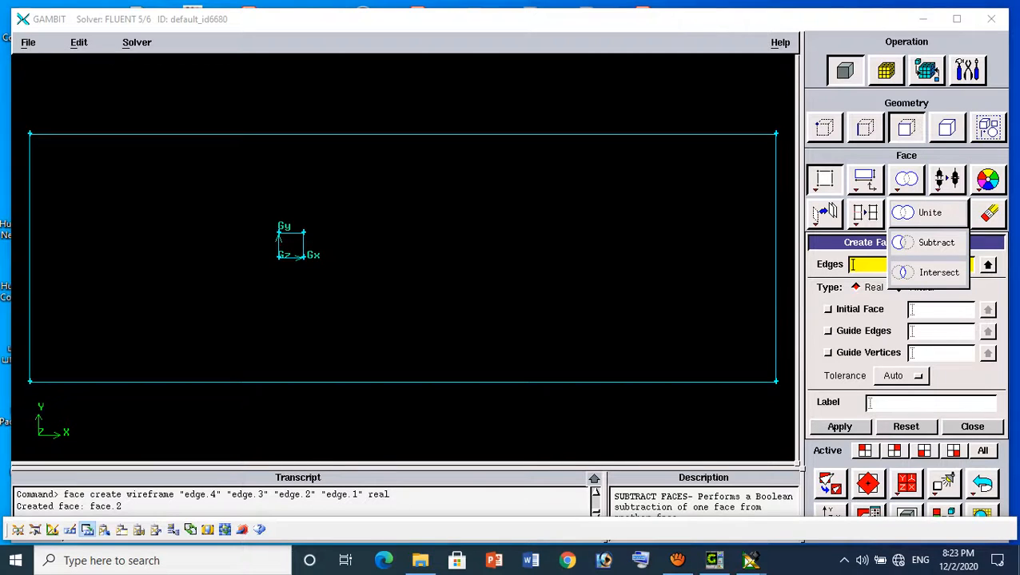
left_click(931, 242)
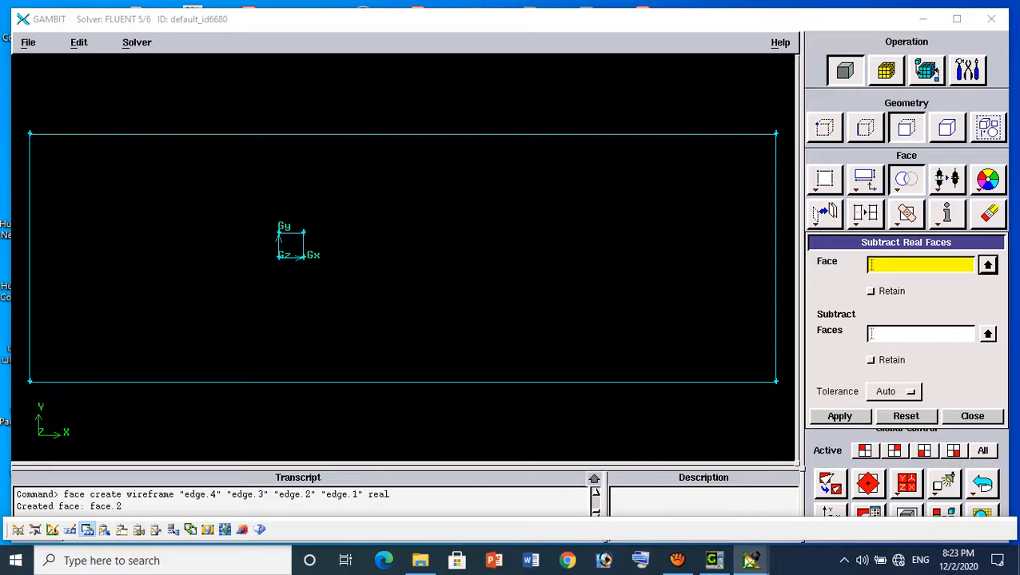
left_click(988, 265)
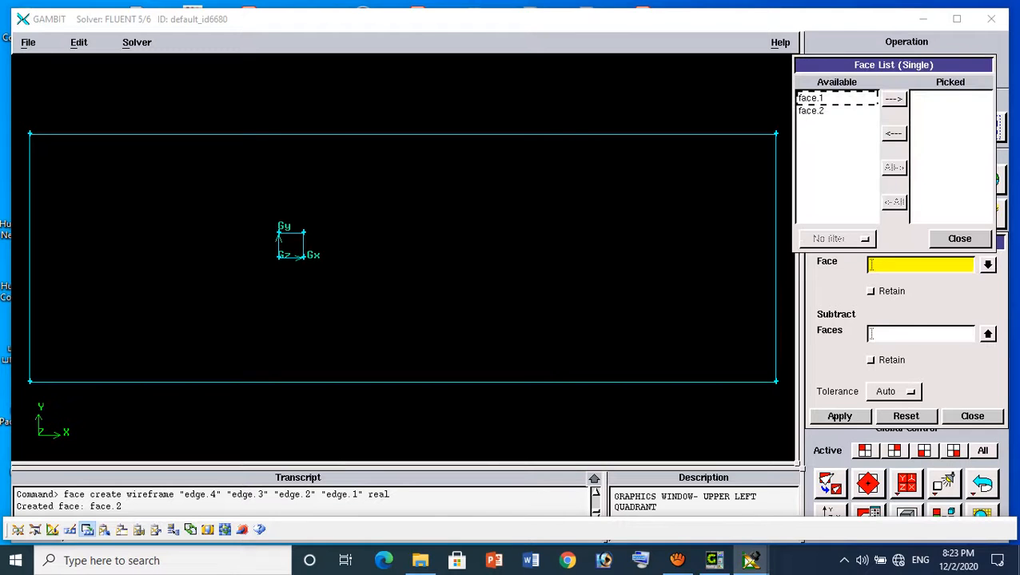
left_click(776, 264, "shift")
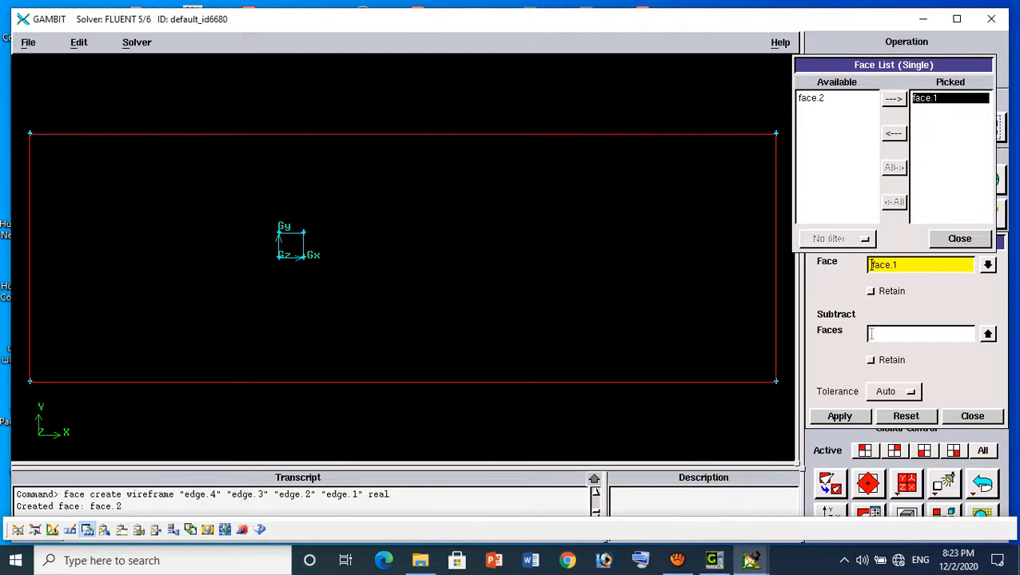
left_click(871, 334)
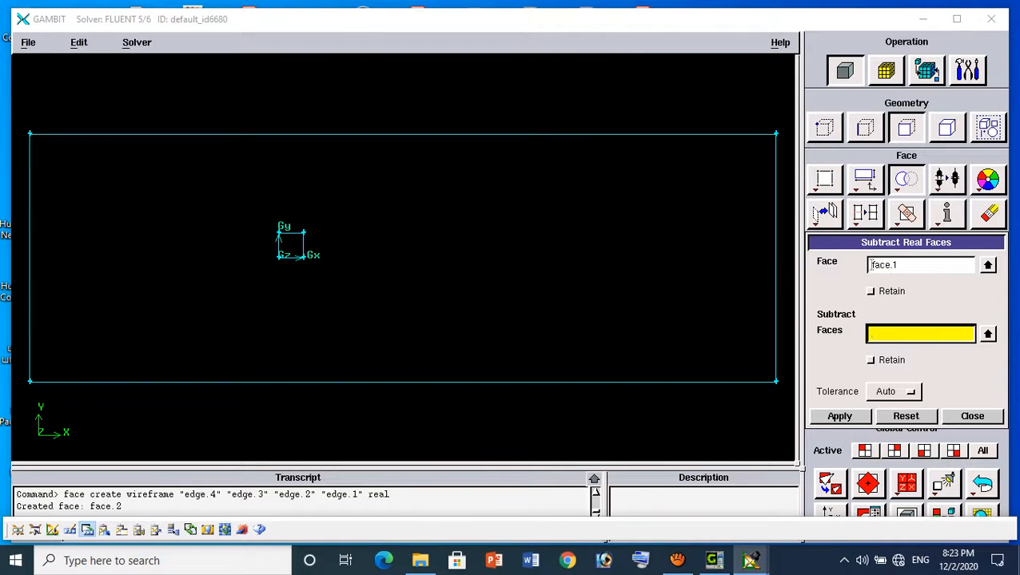
left_click(871, 334)
left_click(303, 244, "shift")
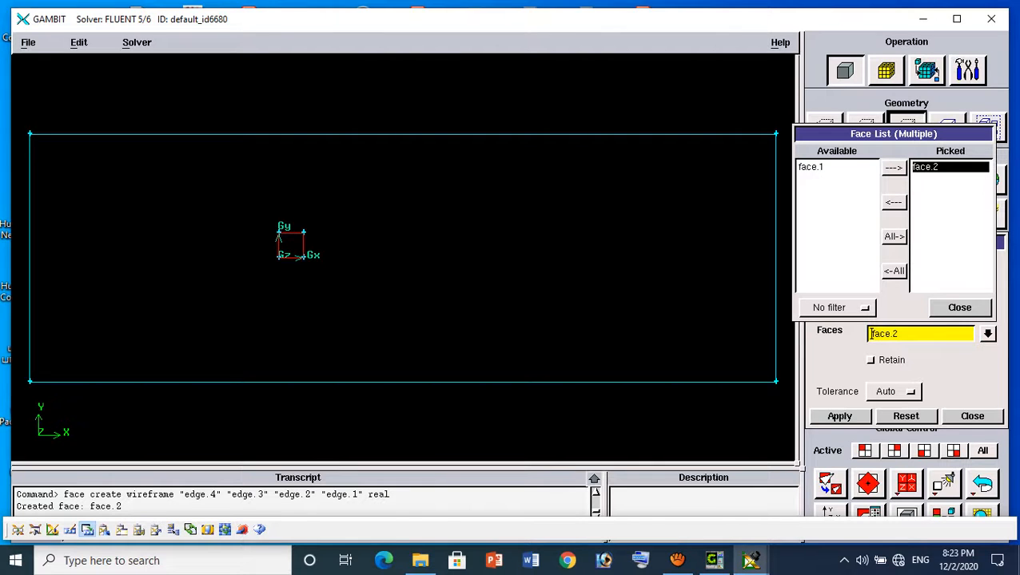
left_click(839, 416)
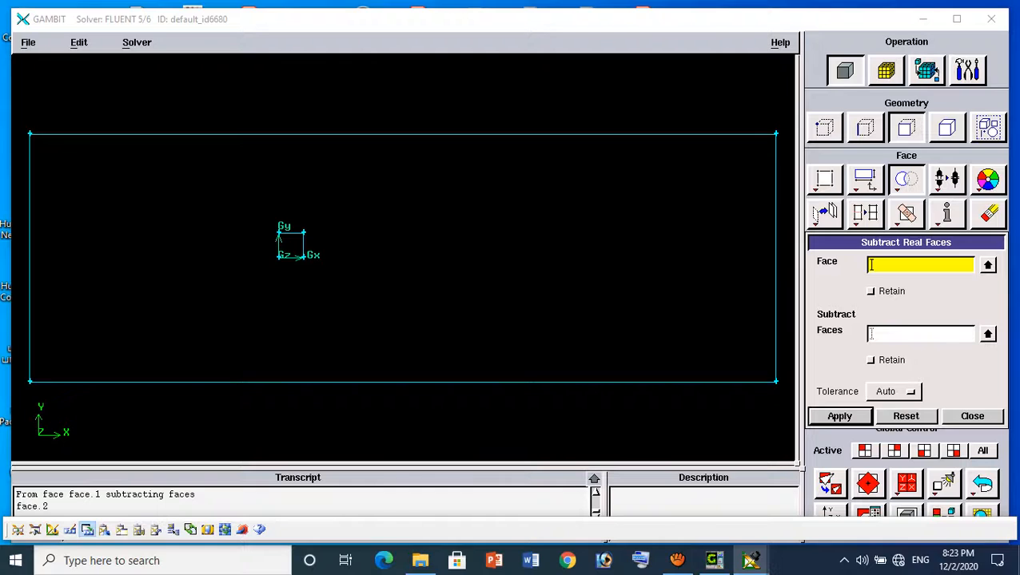
Start a new boundary definition on the domain's left vertical edge, edge.8, and name it Velocity inlet
left_click(971, 417)
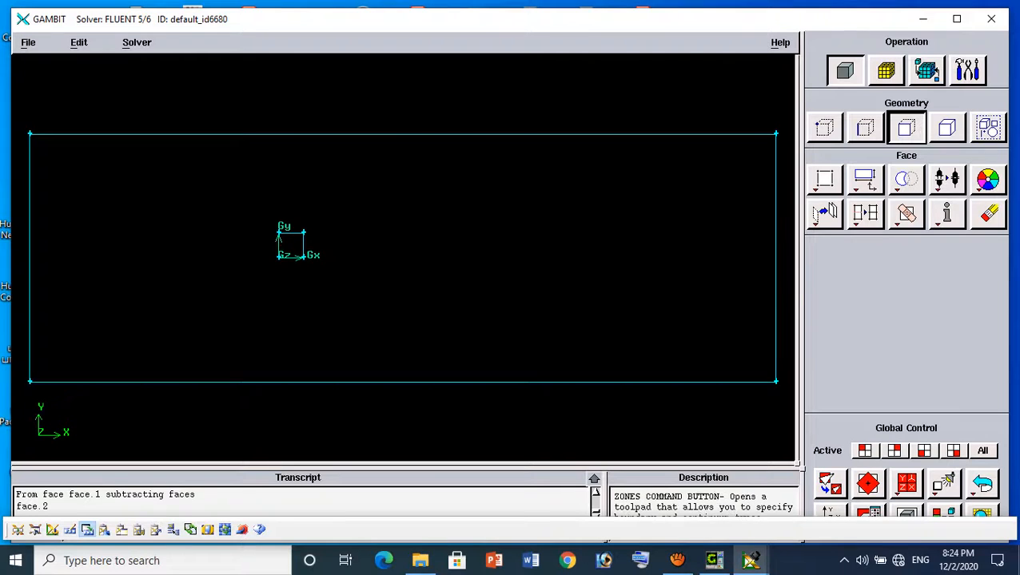
left_click(926, 70)
left_click(887, 131)
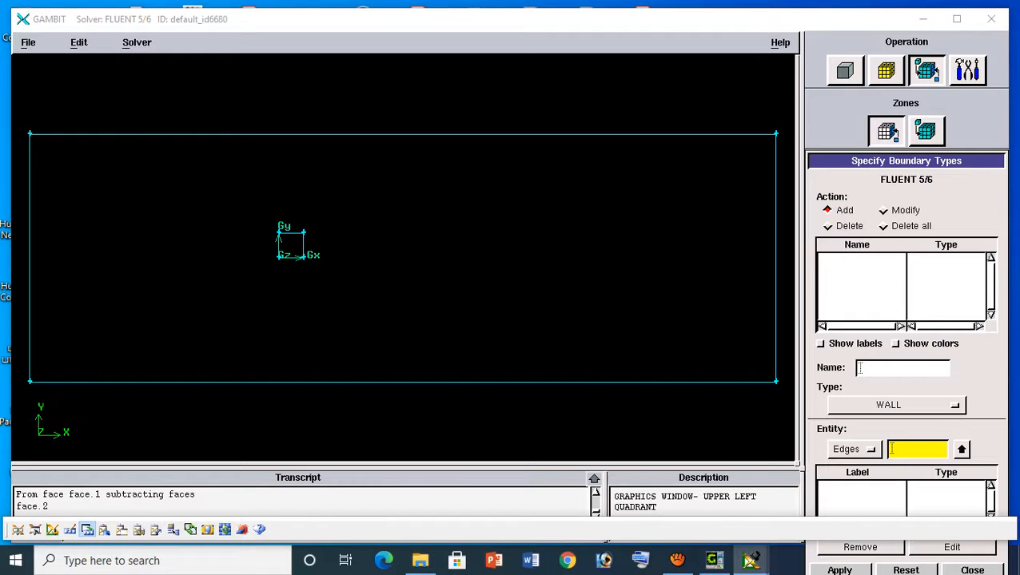
left_click(30, 257, "shift")
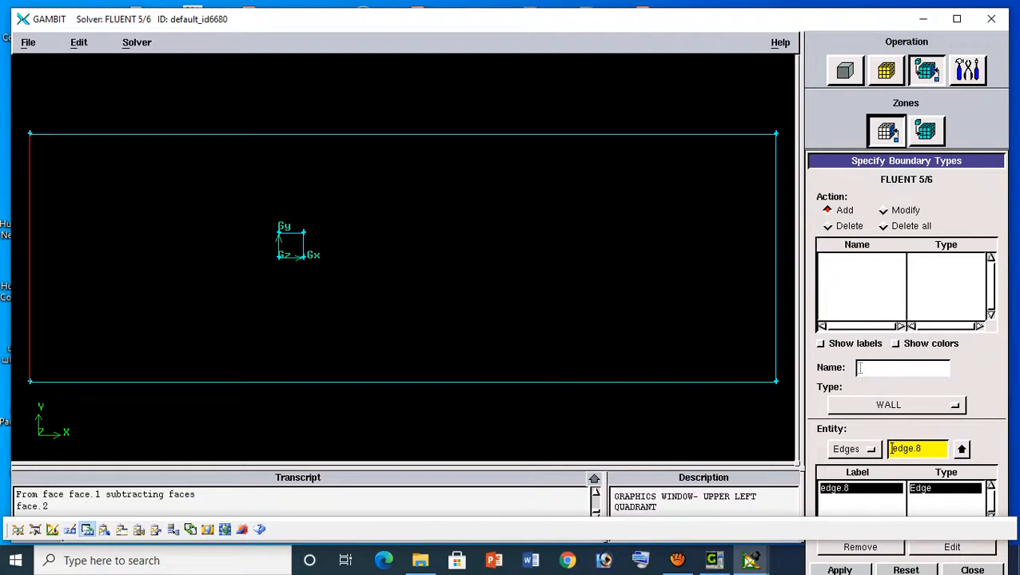
left_click(860, 367)
type("V")
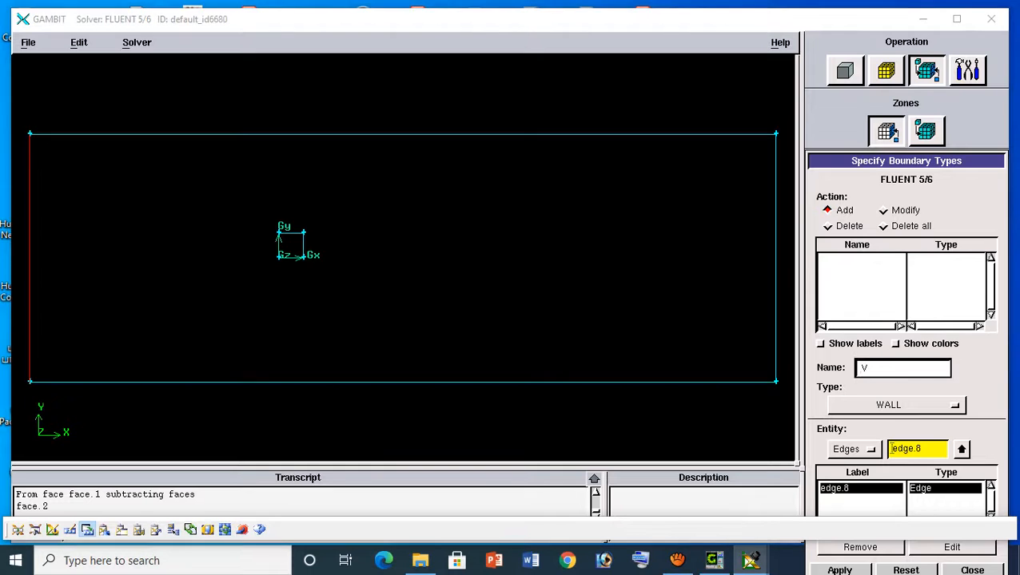
type("elocity inlke")
key("BackSpace")
key("BackSpace")
key("BackSpace")
type("let")
Create the Velocity inlet boundary with type VELOCITY_INLET, and turn on the display of boundary labels and colors
left_click(895, 405)
left_click(760, 448)
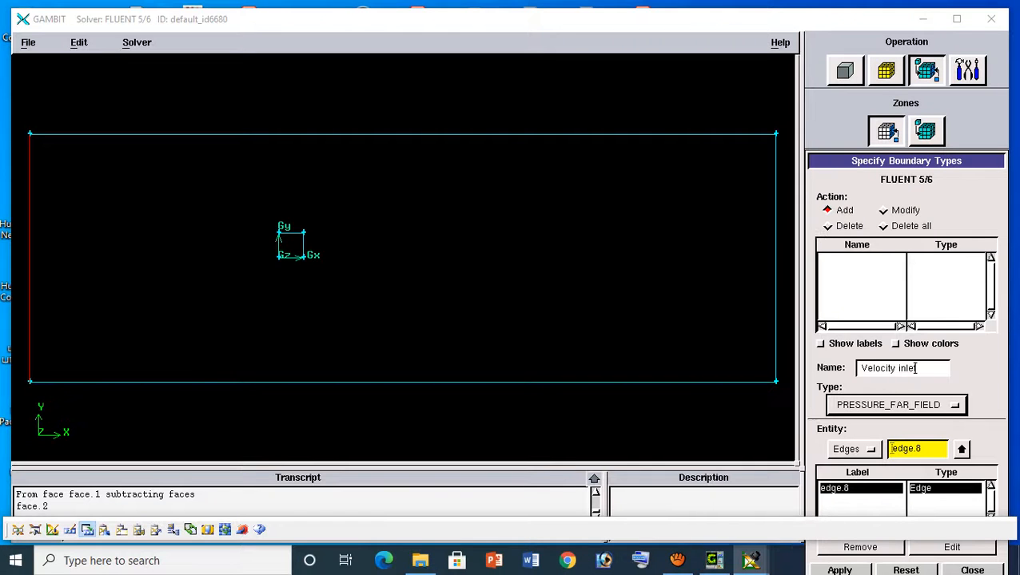
left_click(895, 405)
left_click(858, 503)
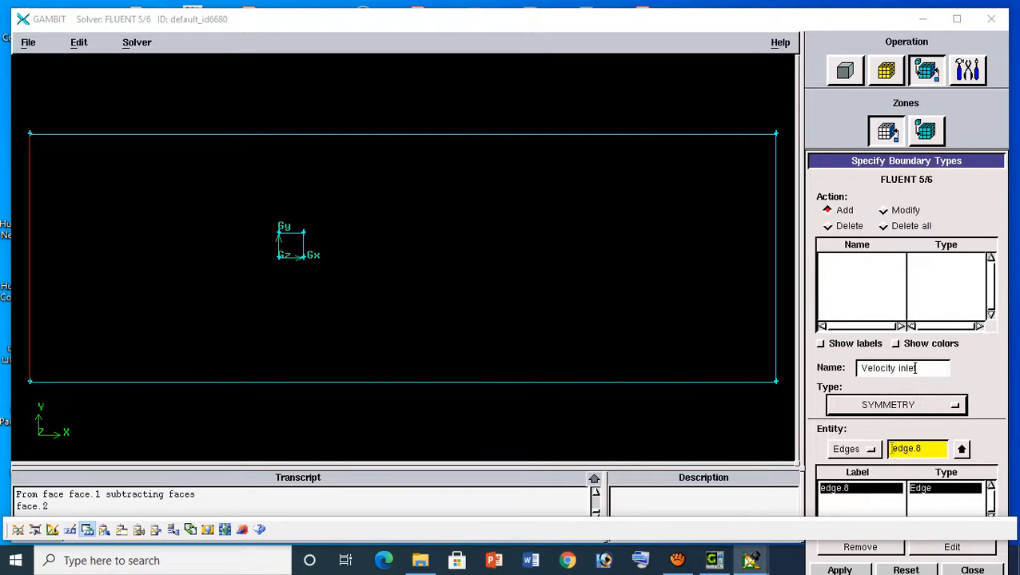
left_click(895, 405)
left_click(869, 421)
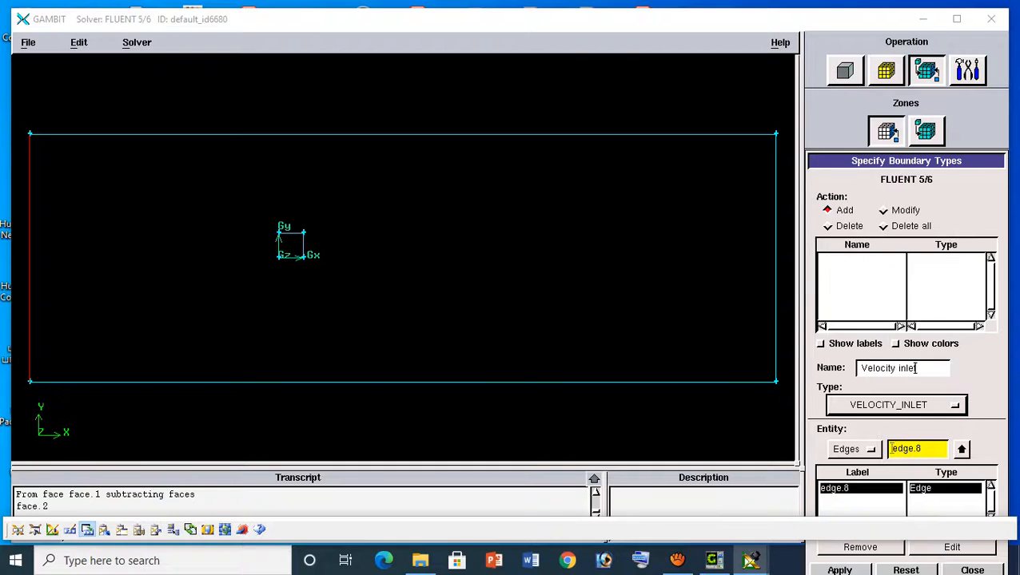
left_click(839, 569)
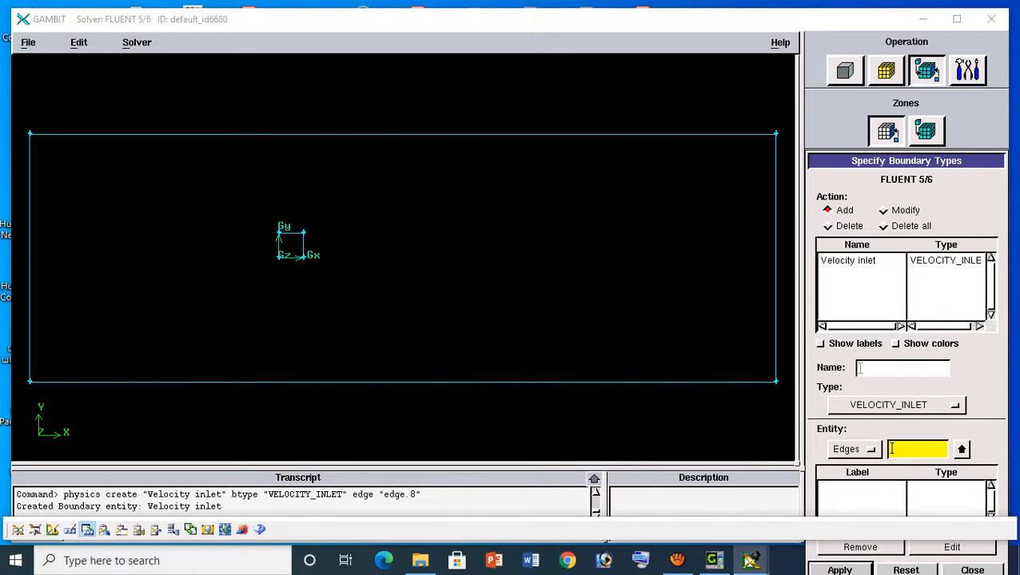
left_click(820, 344)
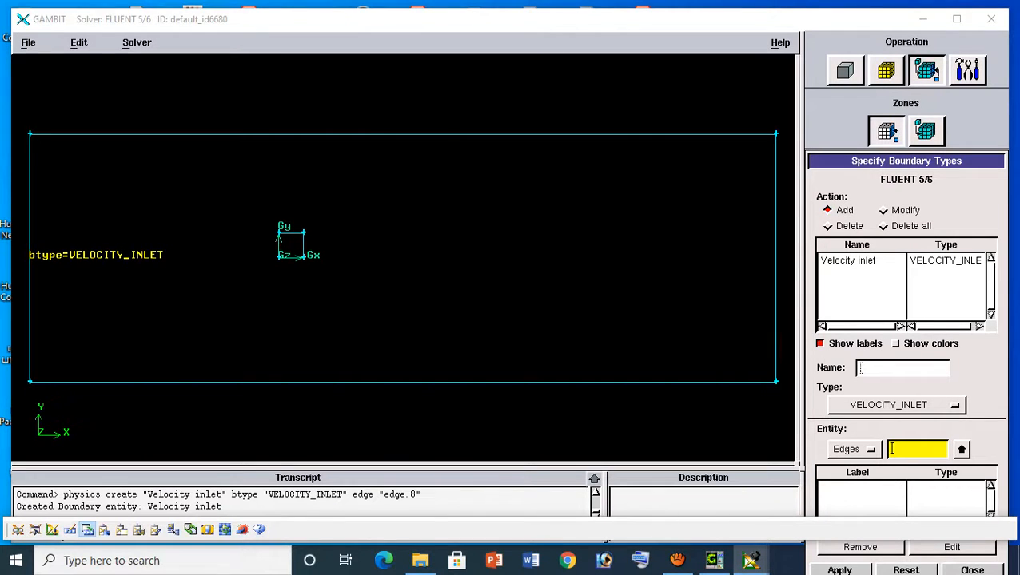
left_click(895, 344)
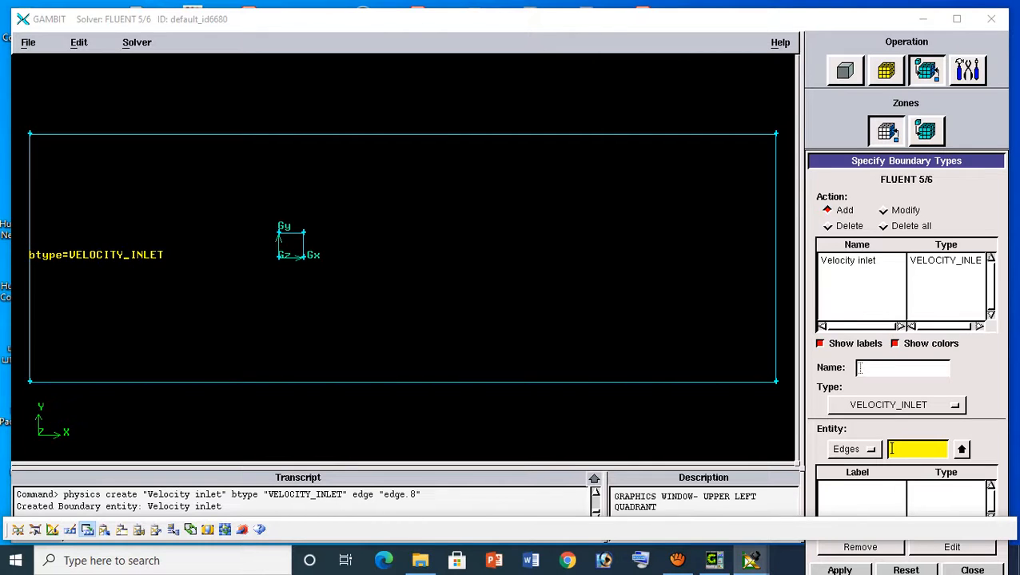
Create a boundary named Pressure outlet of type PRESSURE_OUTLET on the domain's right vertical edge, edge.6
left_click(776, 257, "shift")
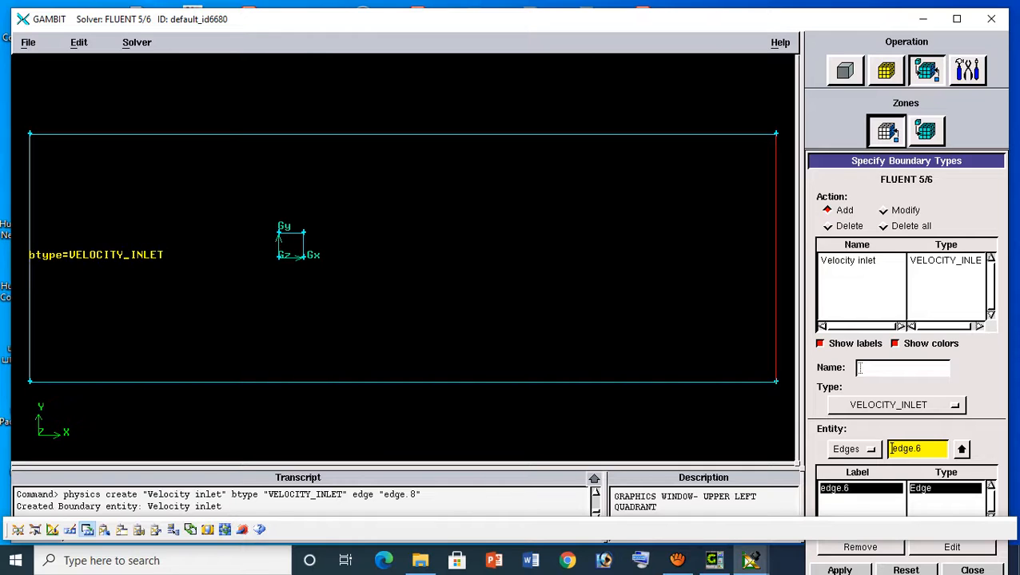
left_click(860, 368)
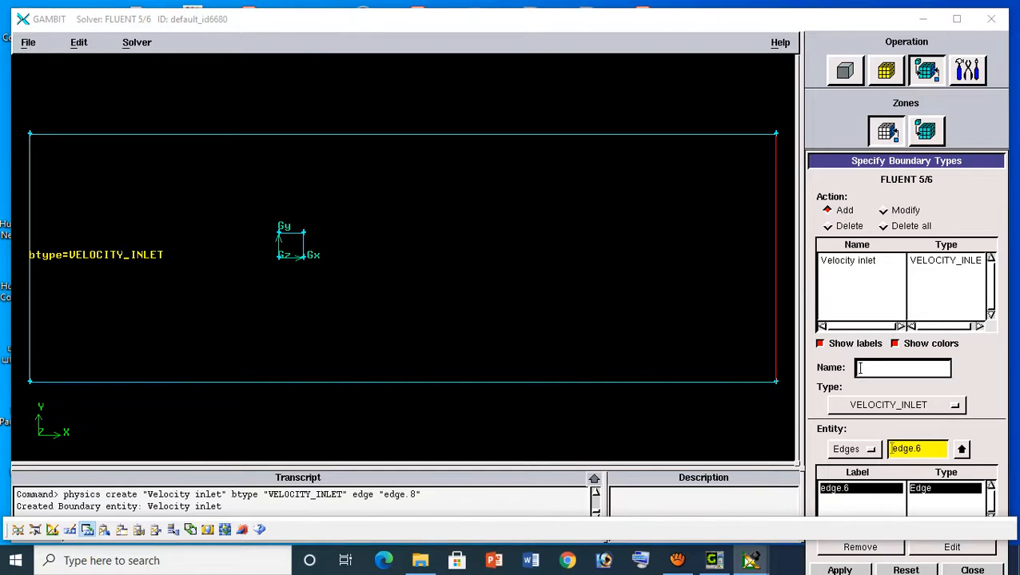
type("Pressure outlet")
left_click(895, 405)
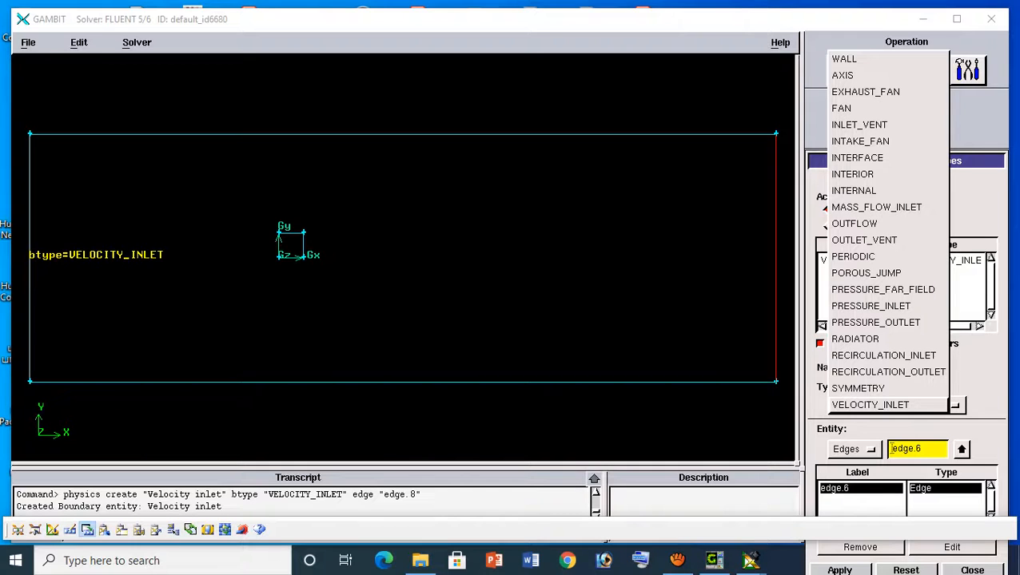
left_click(875, 322)
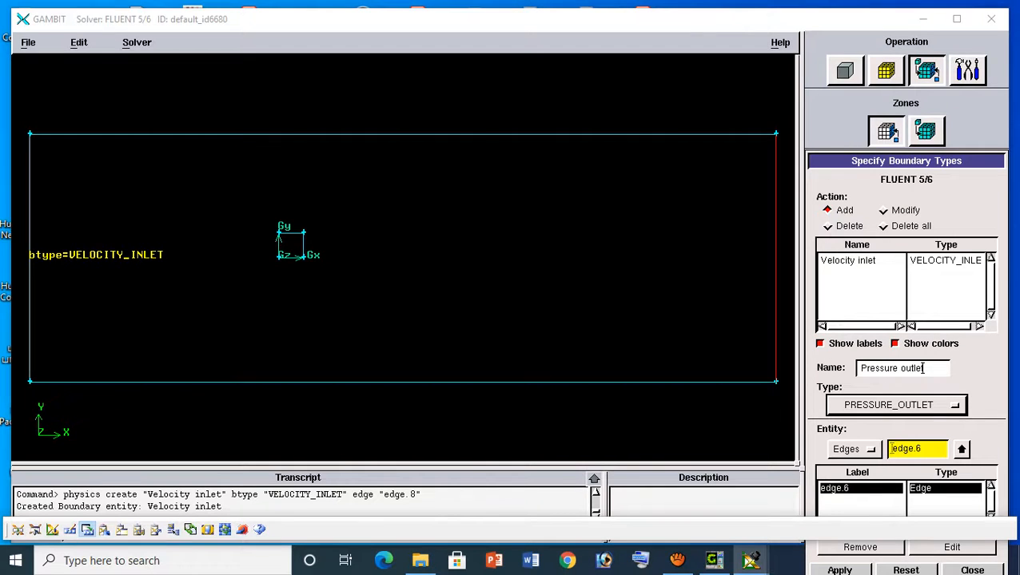
left_click(839, 570)
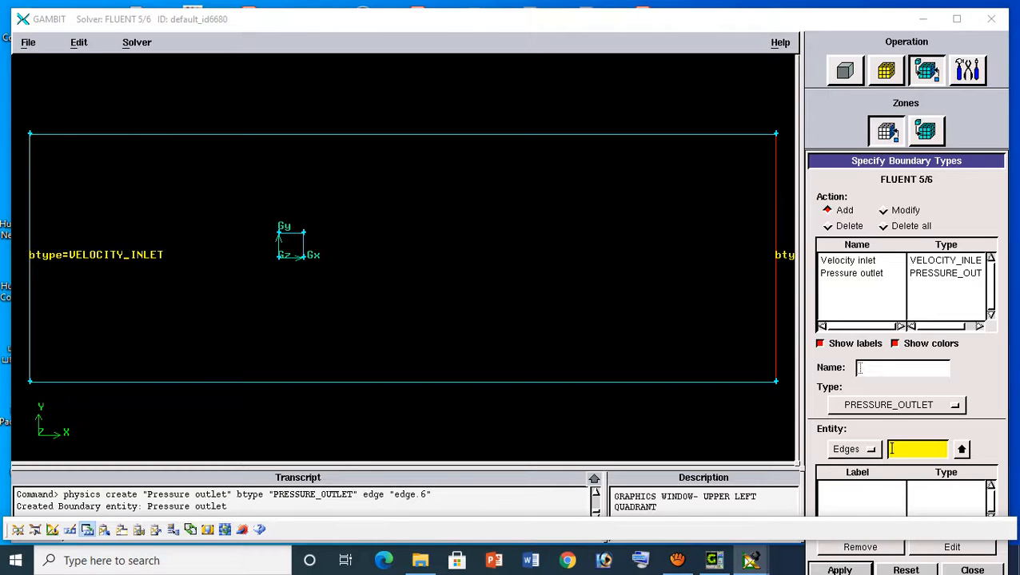
Create a boundary named wall of type WALL on the domain's upper and lower edges, edge.5 and edge.7
left_click(403, 134, "shift")
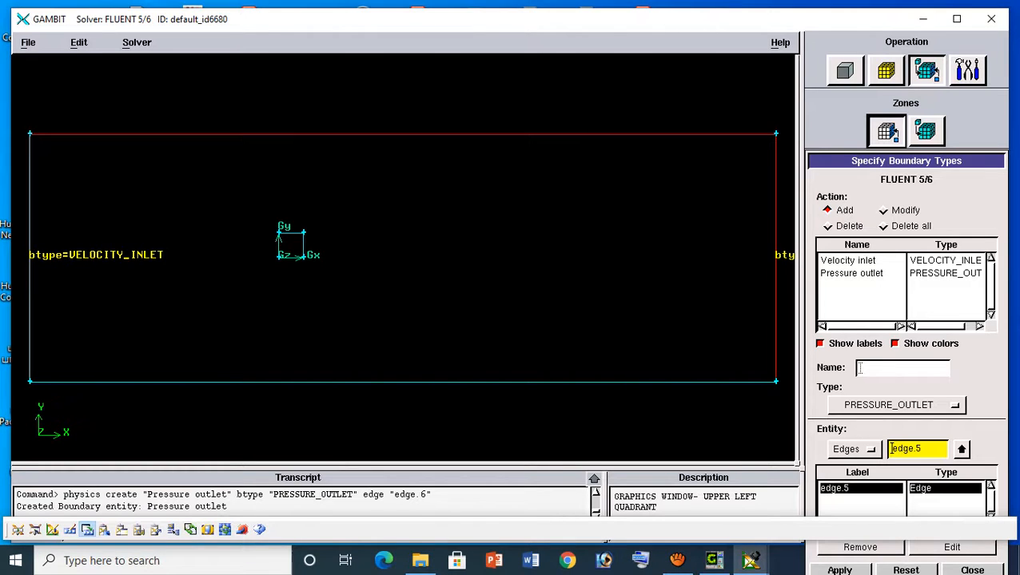
left_click(402, 382, "shift")
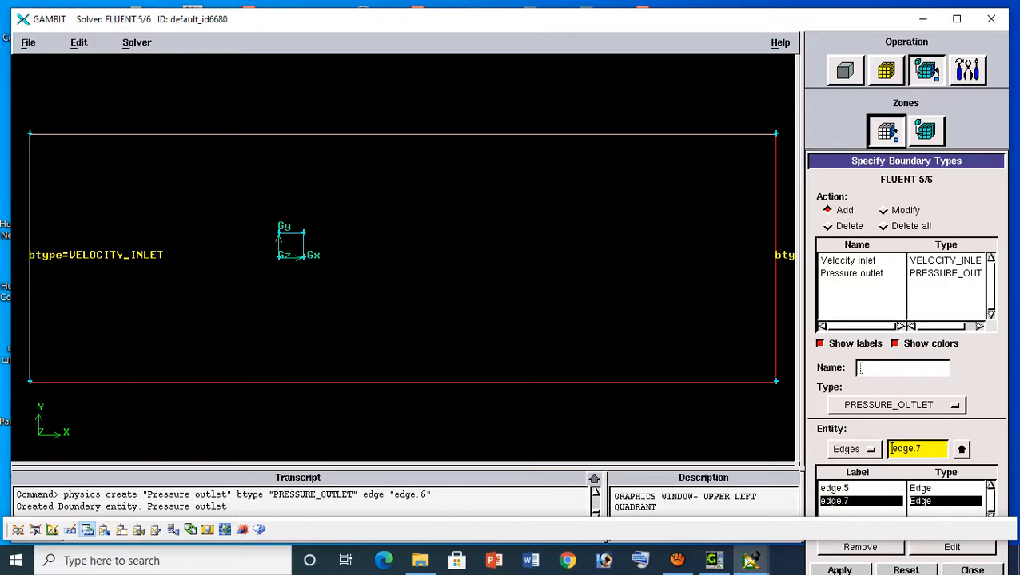
left_click(887, 405)
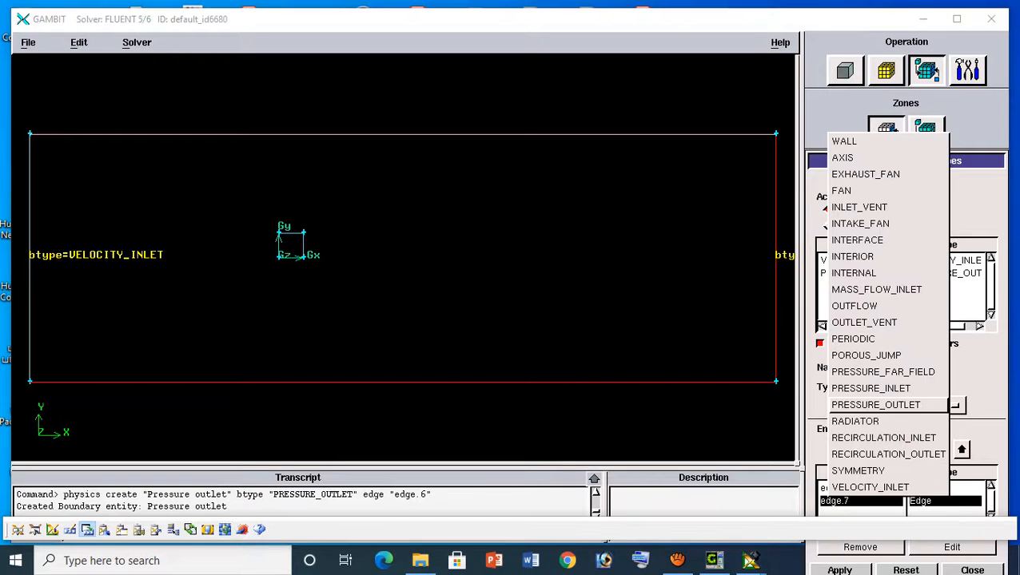
left_click(844, 141)
left_click(860, 367)
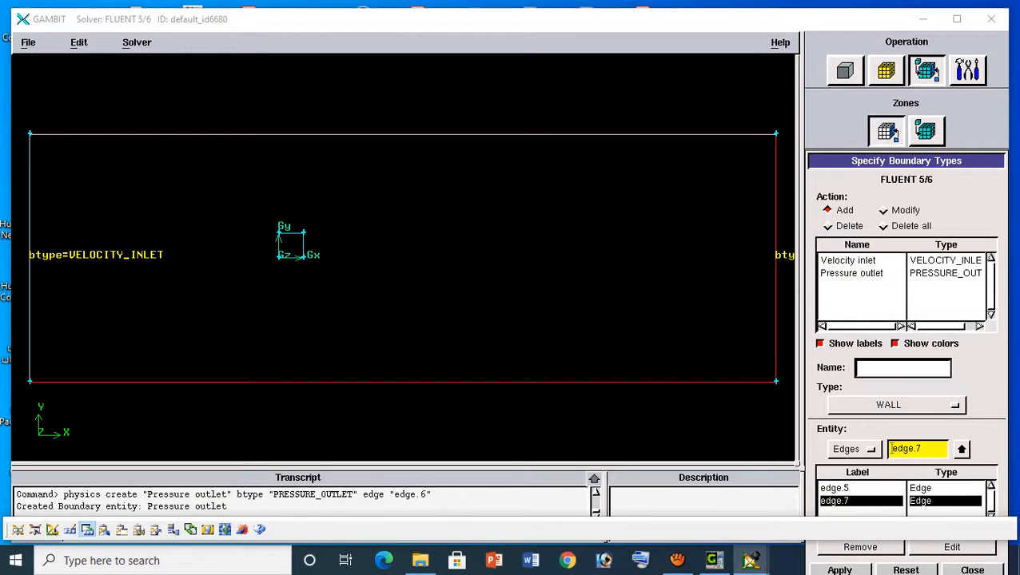
type("wall")
key("Return")
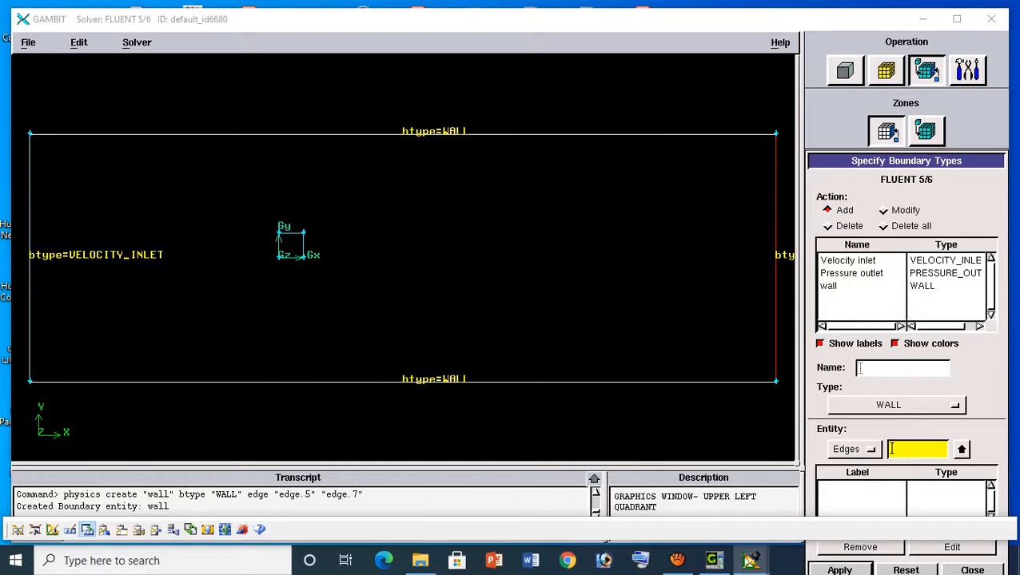
Create a boundary named Square of type WALL on the four edges of the small inner square
left_click(279, 246, "shift")
left_click(291, 232, "shift")
left_click(304, 245, "shift")
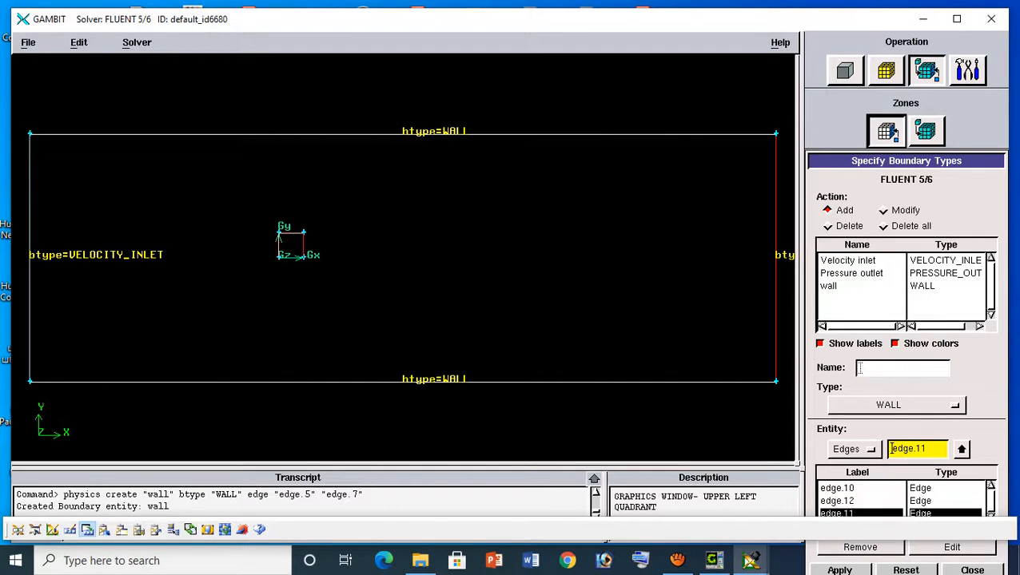
left_click(290, 257, "shift")
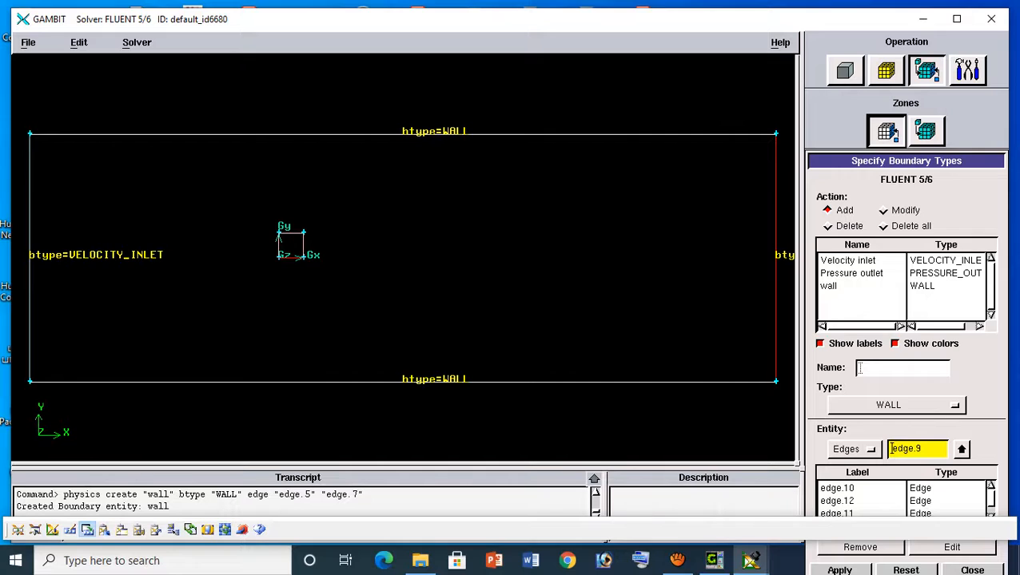
left_click(860, 368)
type("square")
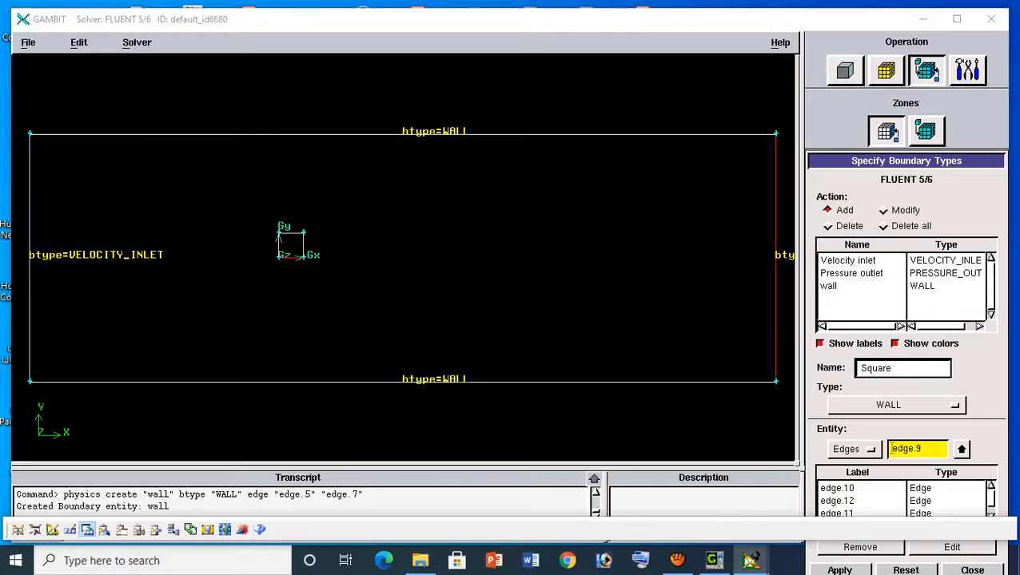
left_click_drag(906, 161, 900, 99)
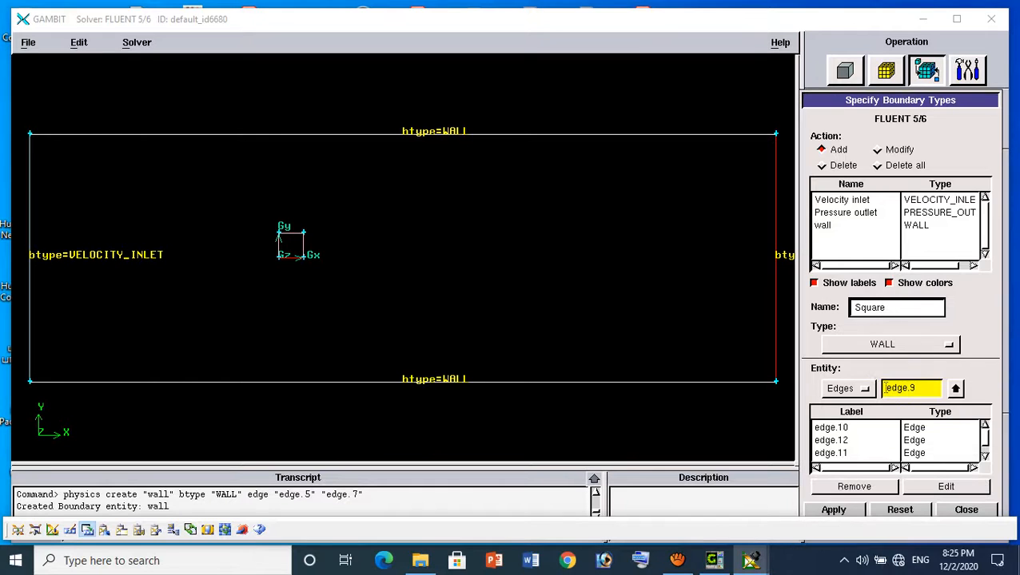
key("Return")
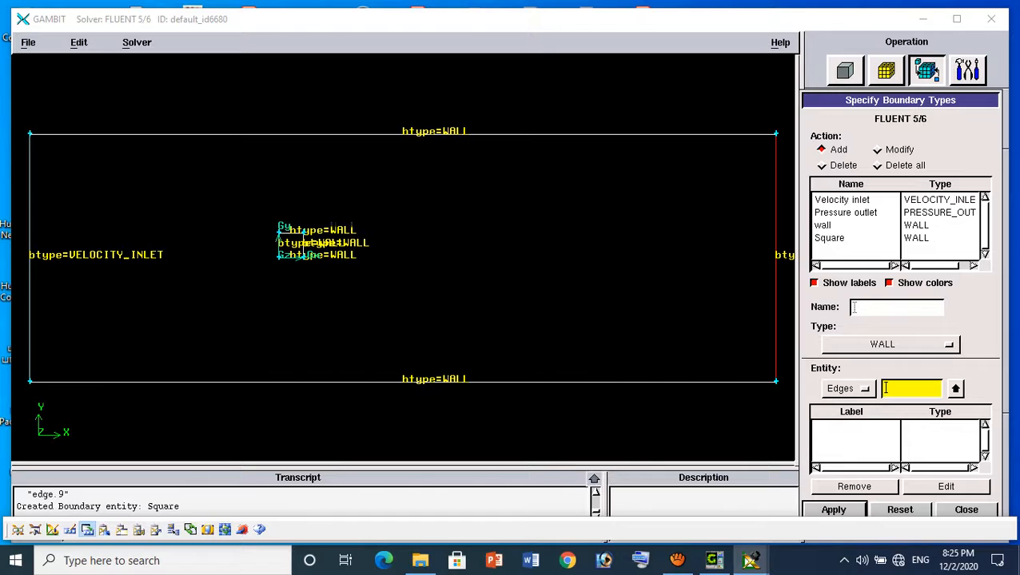
Review the type and assigned edges of the Square, wall, Pressure outlet and Velocity inlet boundaries, and close the boundary definitions
left_click(831, 237)
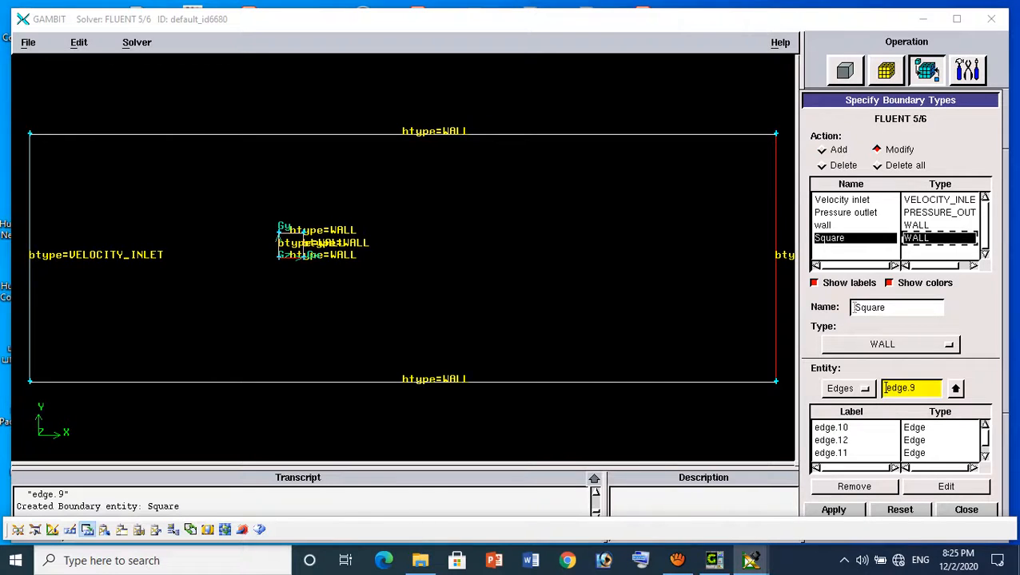
left_click(917, 225)
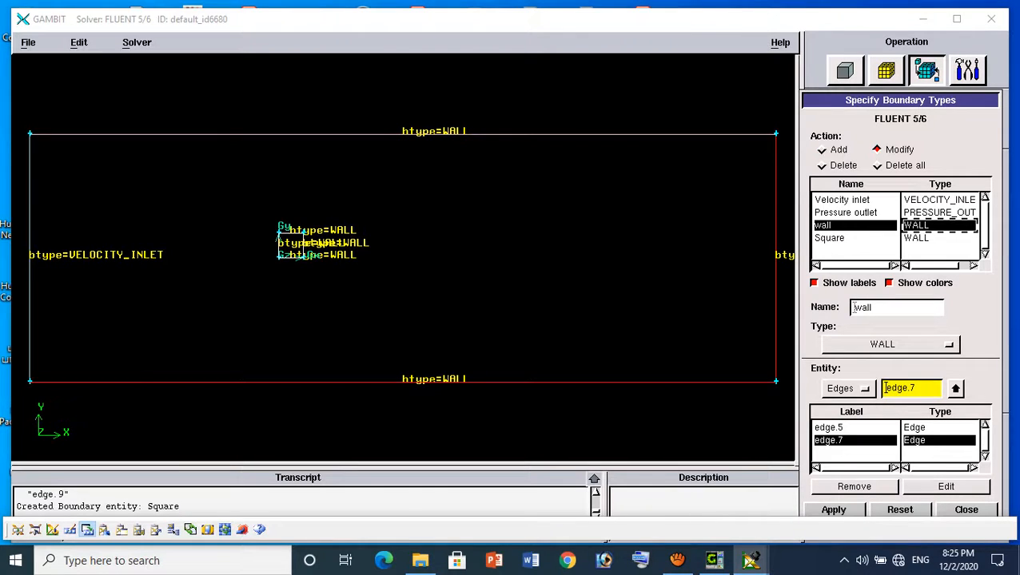
left_click(939, 212)
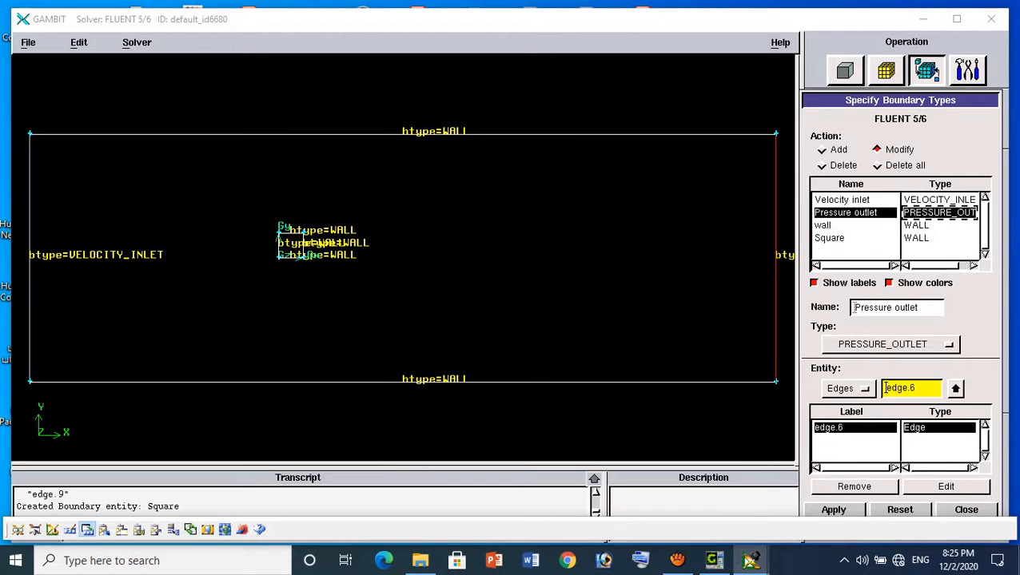
left_click(939, 199)
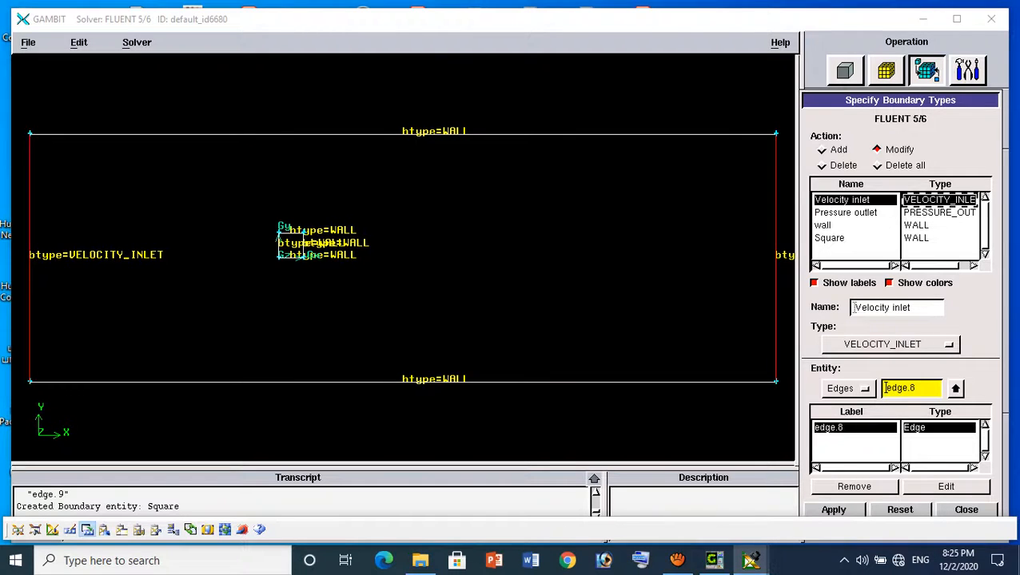
mouse_move(919, 100)
left_mouse_down()
mouse_move(790, 89)
mouse_move(933, 90)
mouse_move(934, 103)
mouse_move(918, 101)
left_mouse_up()
left_click(965, 511)
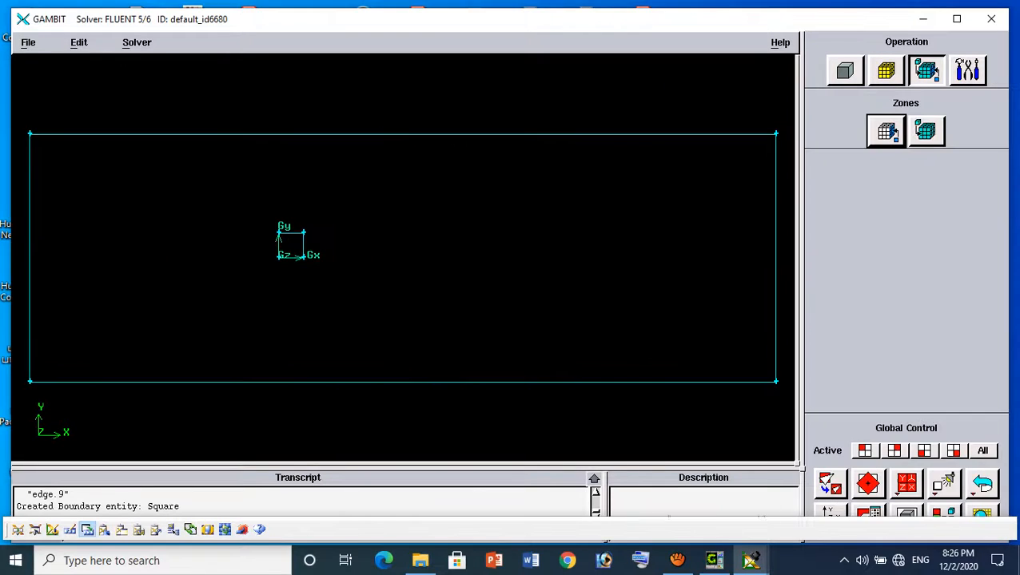
Mesh face.1 with Quad elements of type Submap at an interval size of 0.1
left_click(886, 71)
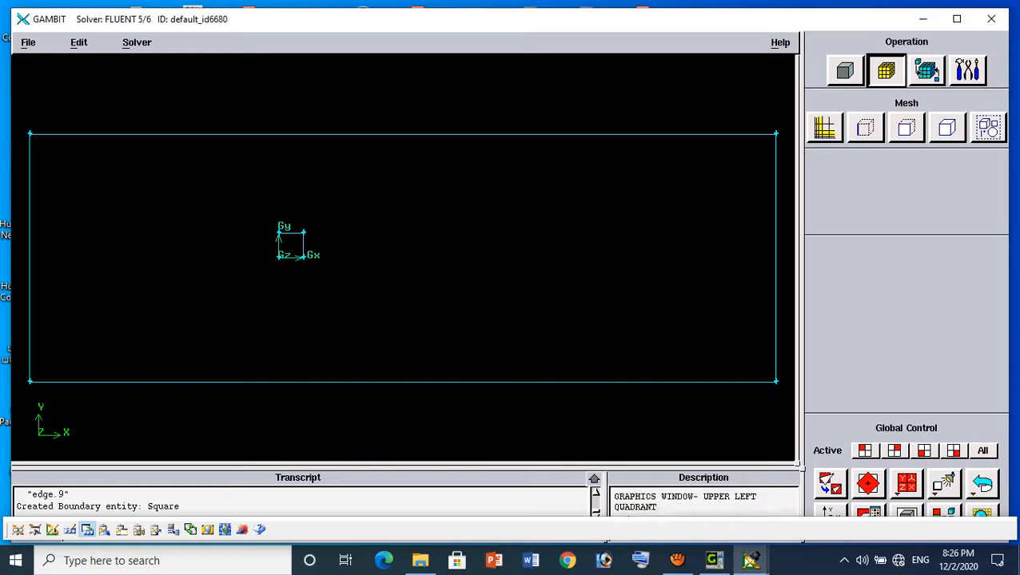
left_click(906, 128)
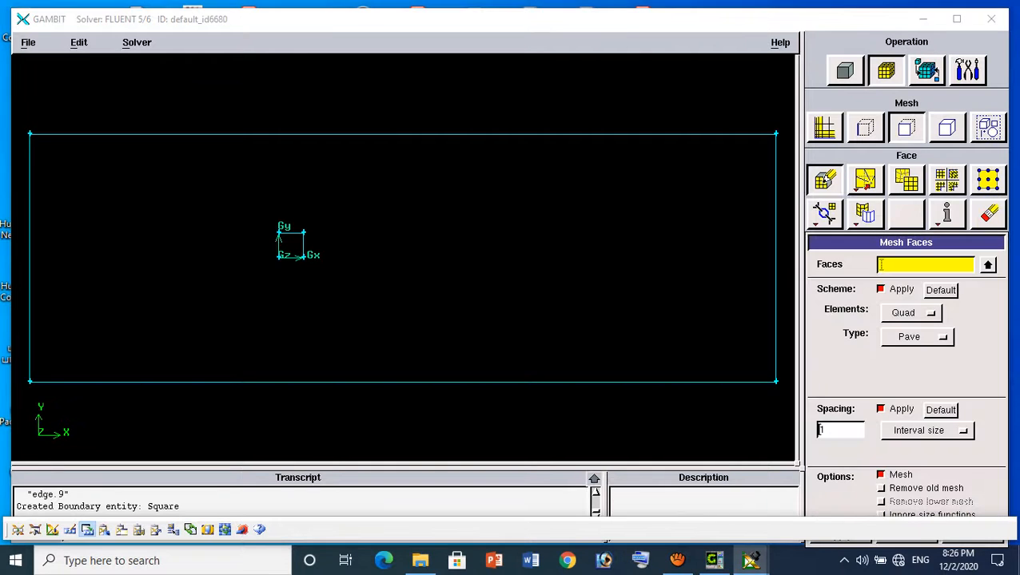
left_click(988, 265)
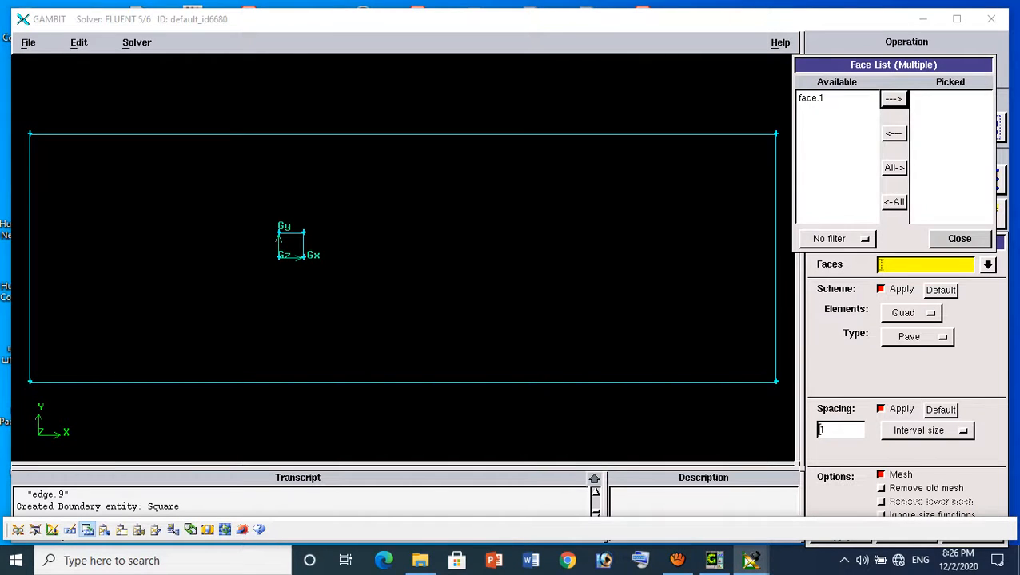
left_click(811, 98)
left_click(893, 99)
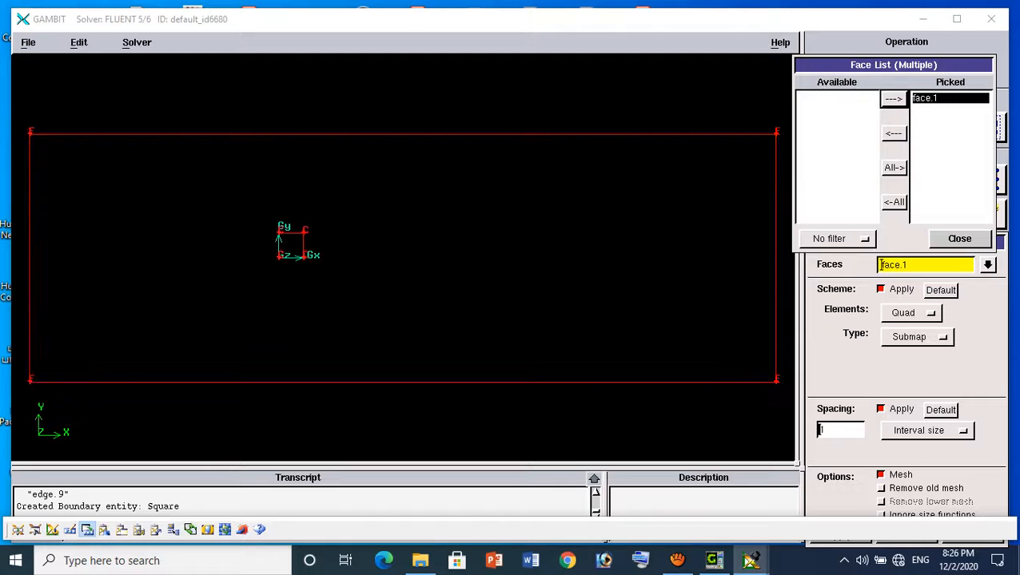
left_click(959, 238)
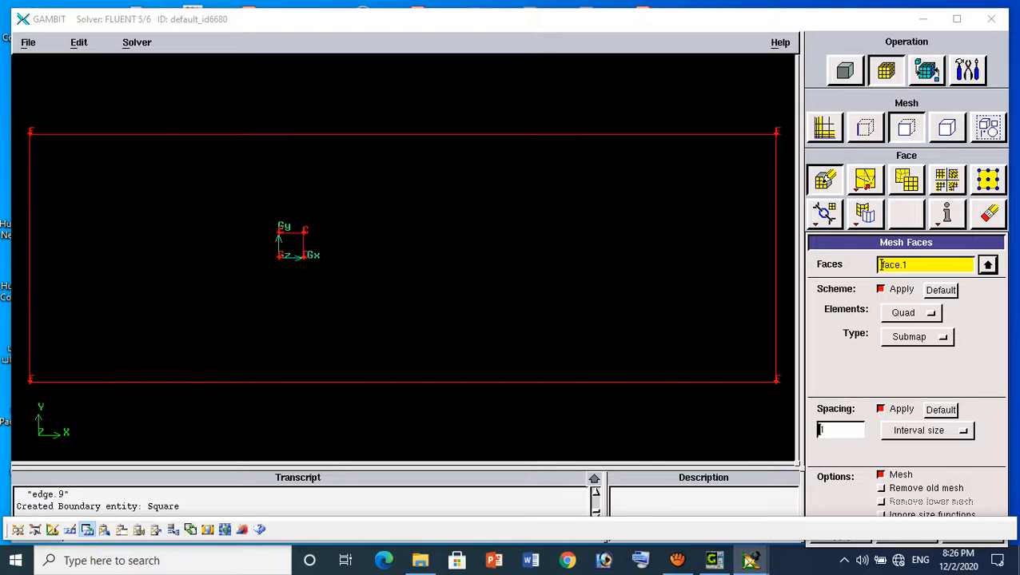
left_click_drag(835, 430, 797, 431)
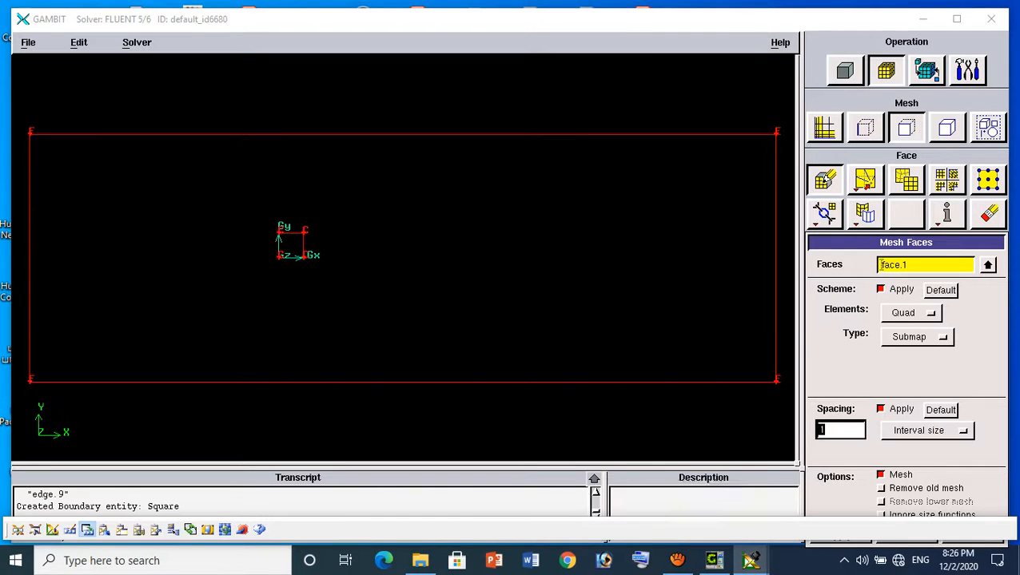
type("0.1")
left_click_drag(906, 242, 905, 164)
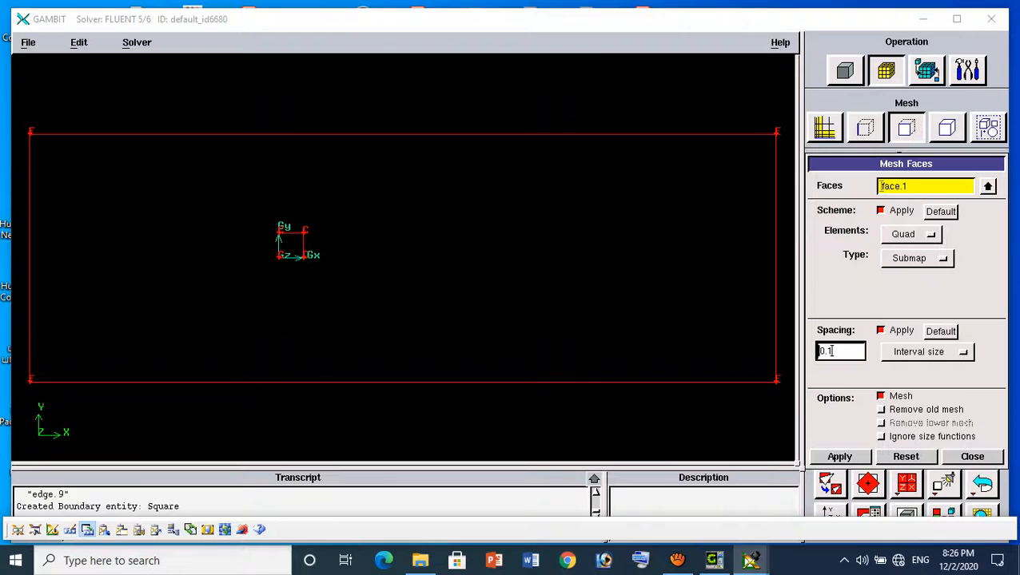
left_click(839, 457)
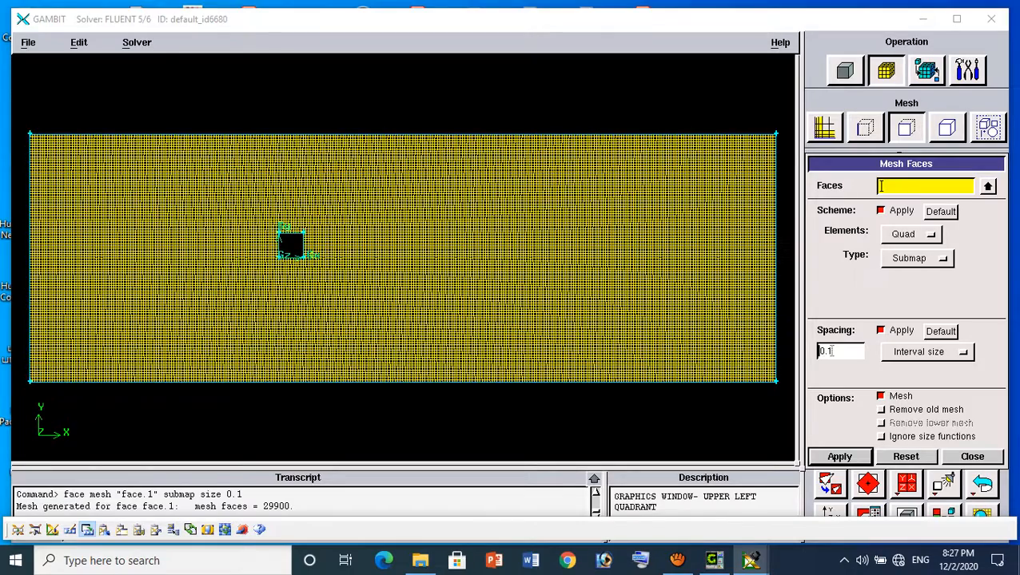
Examine the mesh cells around the inner square up close and fit the whole domain back in view
middle_click_drag(399, 256, 382, 220)
right_click_drag(382, 220, 382, 300)
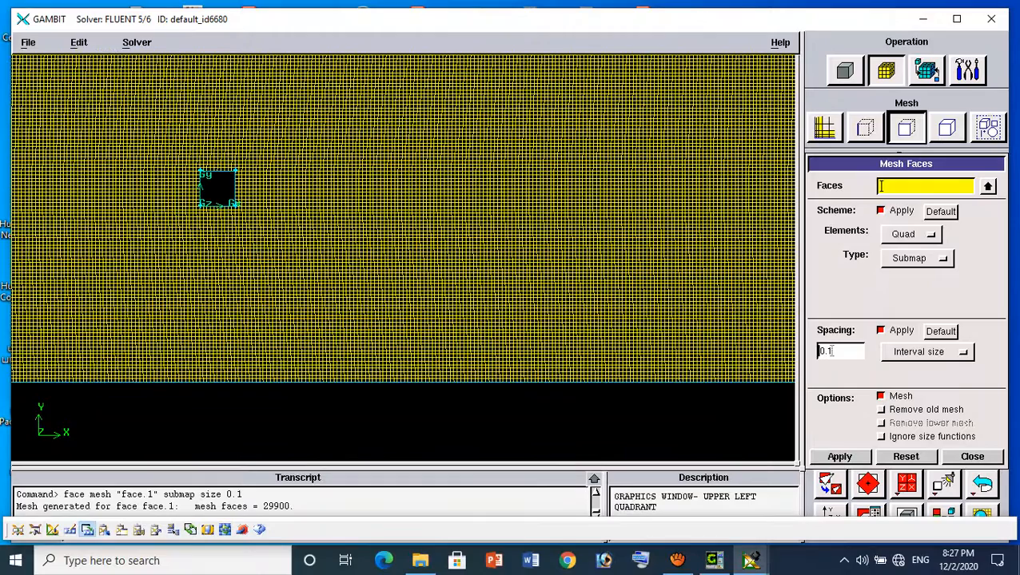
right_click_drag(382, 232, 382, 279)
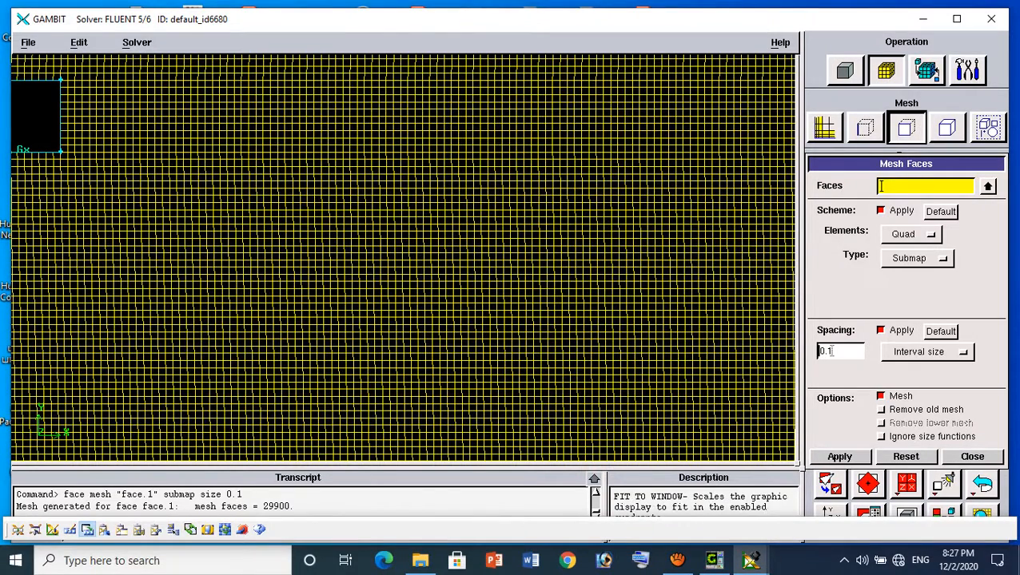
left_click(828, 483)
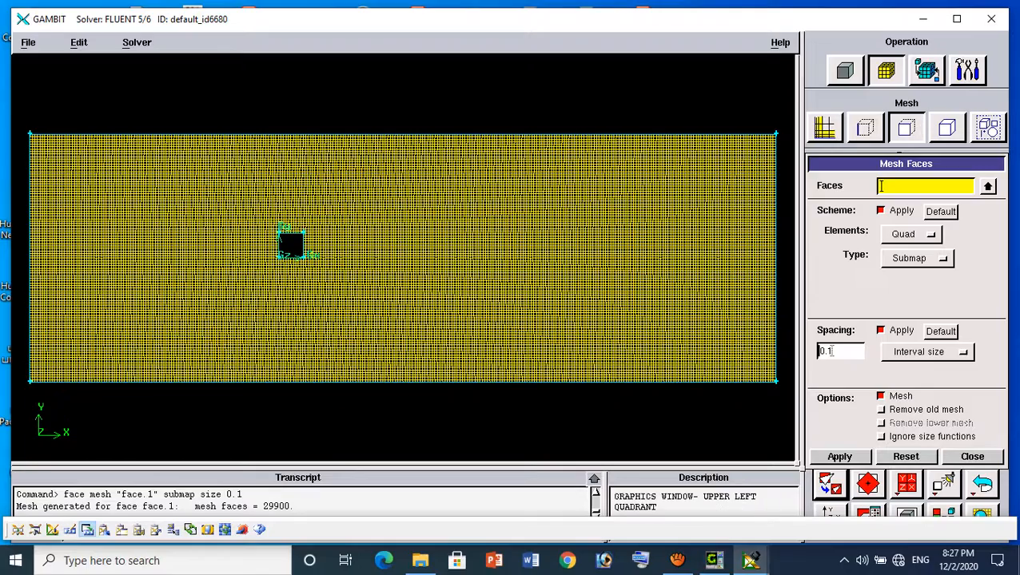
middle_click_drag(319, 200, 391, 206)
right_click_drag(392, 206, 391, 264)
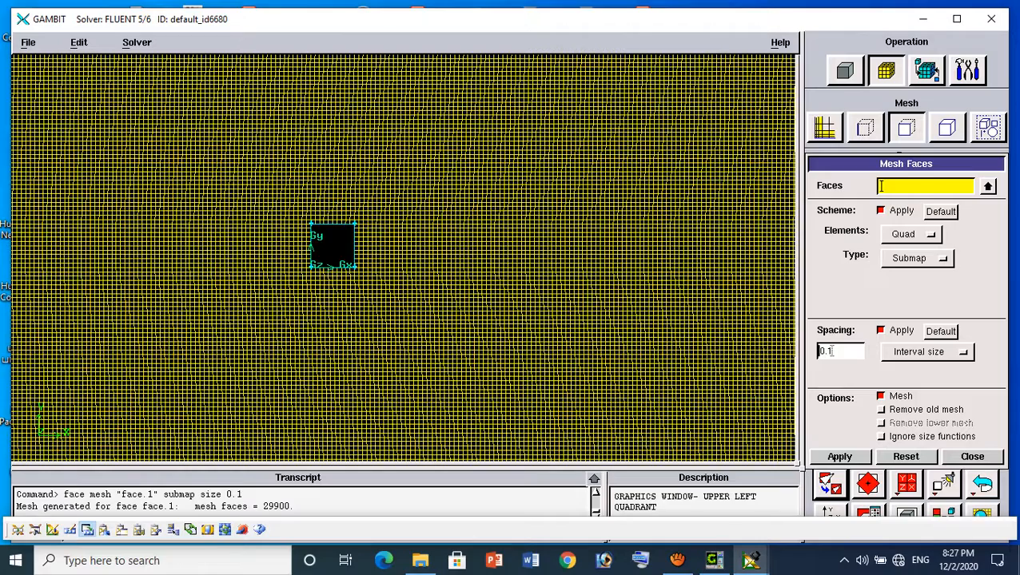
right_click_drag(392, 206, 391, 253)
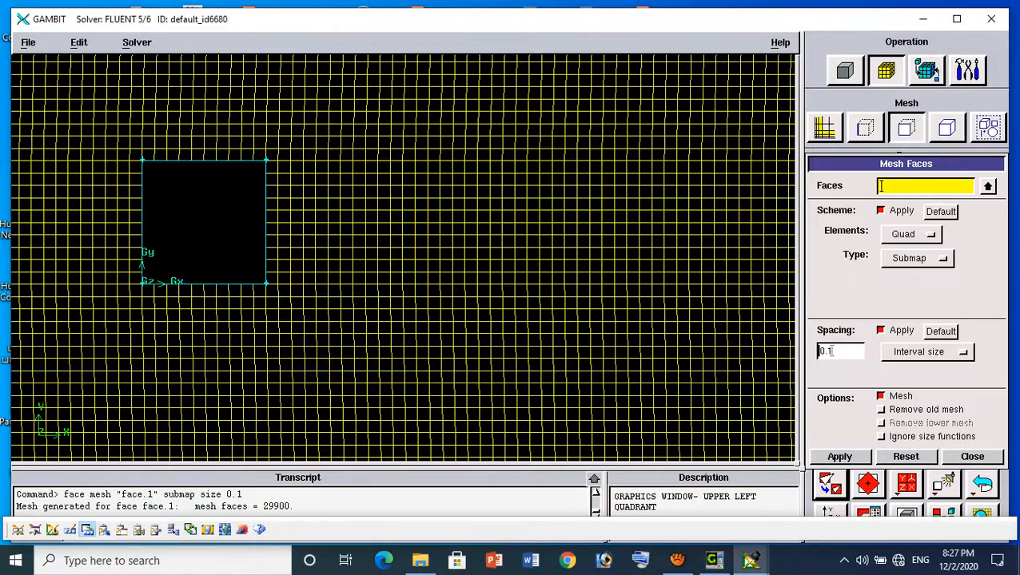
right_click_drag(391, 207, 392, 239)
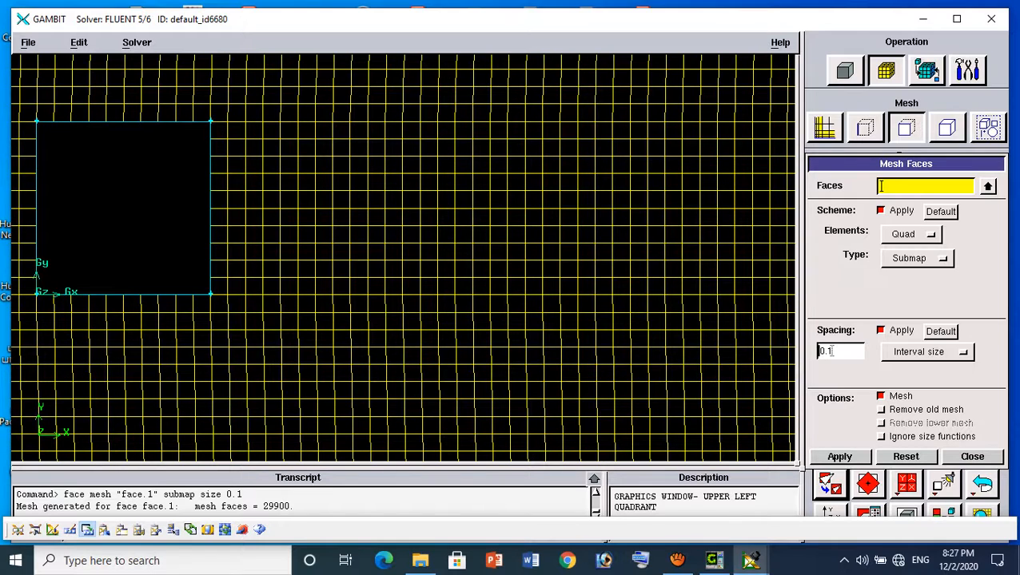
left_click(829, 483)
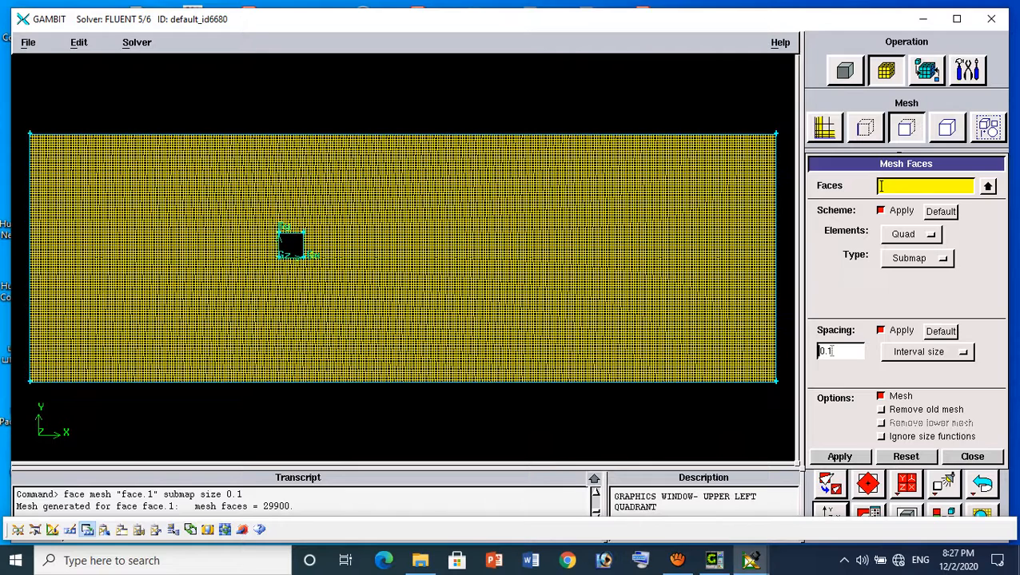
Export the mesh as a 2-D (X-Y) mesh file named 2deSquare.msh
left_click(28, 42)
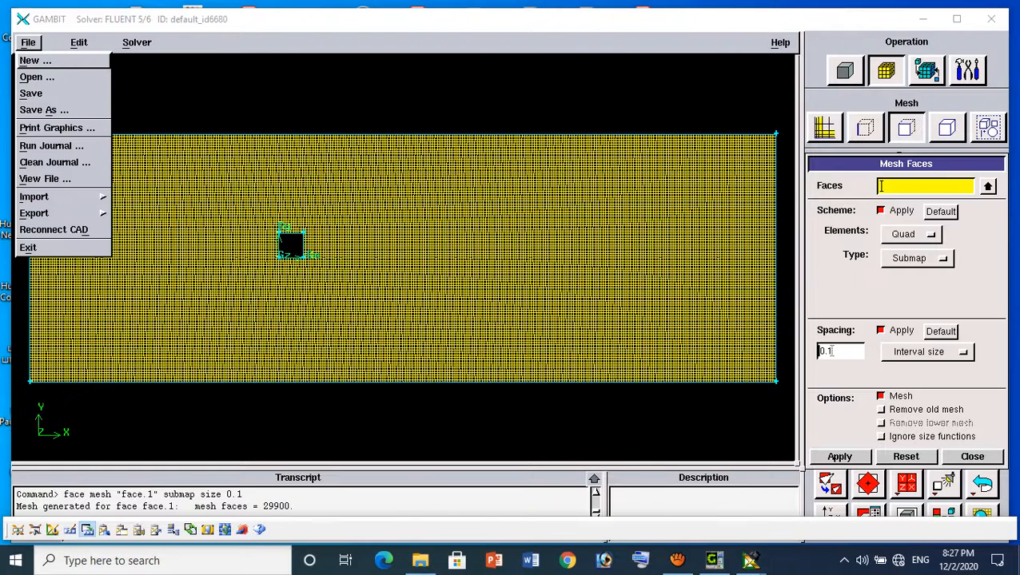
mouse_move(40, 212)
left_click(130, 300)
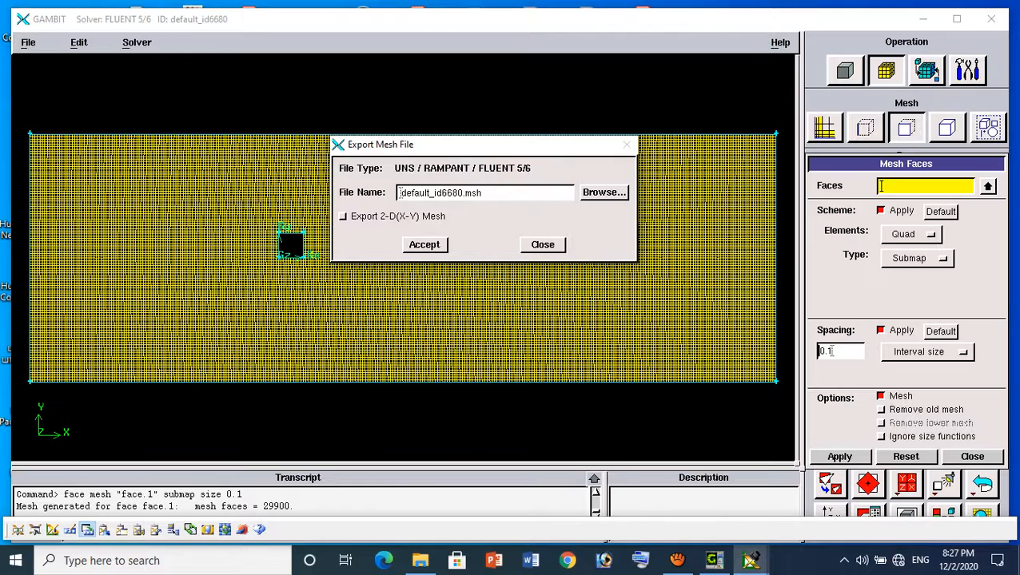
left_click(343, 216)
left_click(455, 193)
left_click(462, 193)
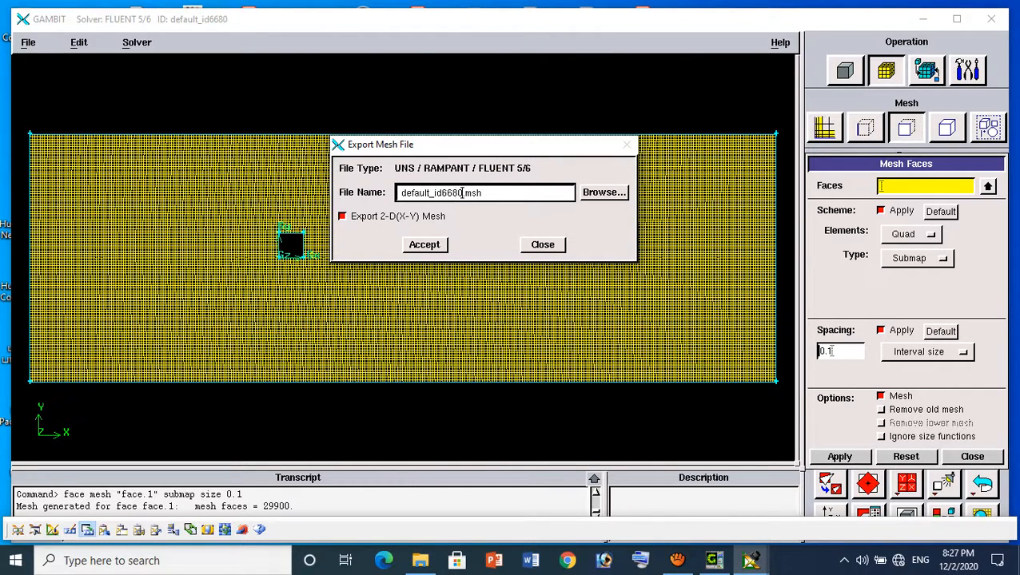
key("BackSpace")
key("BackSpace")
key("BackSpace")
key("BackSpace")
key("BackSpace")
key("BackSpace")
key("BackSpace")
key("BackSpace")
key("BackSpace")
key("BackSpace")
key("BackSpace")
key("BackSpace")
key("BackSpace")
key("BackSpace")
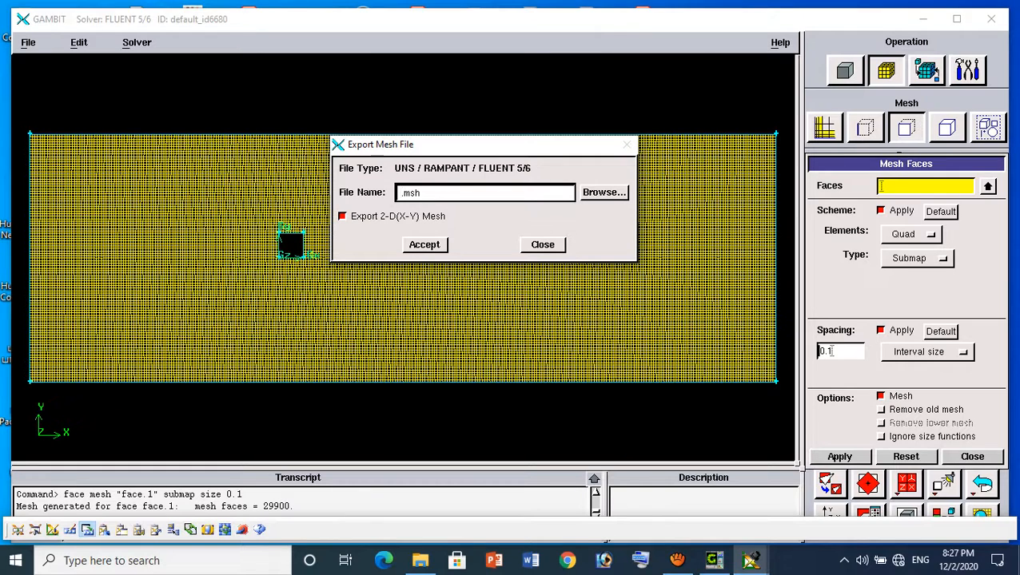
type("2deSquare")
left_click(413, 244)
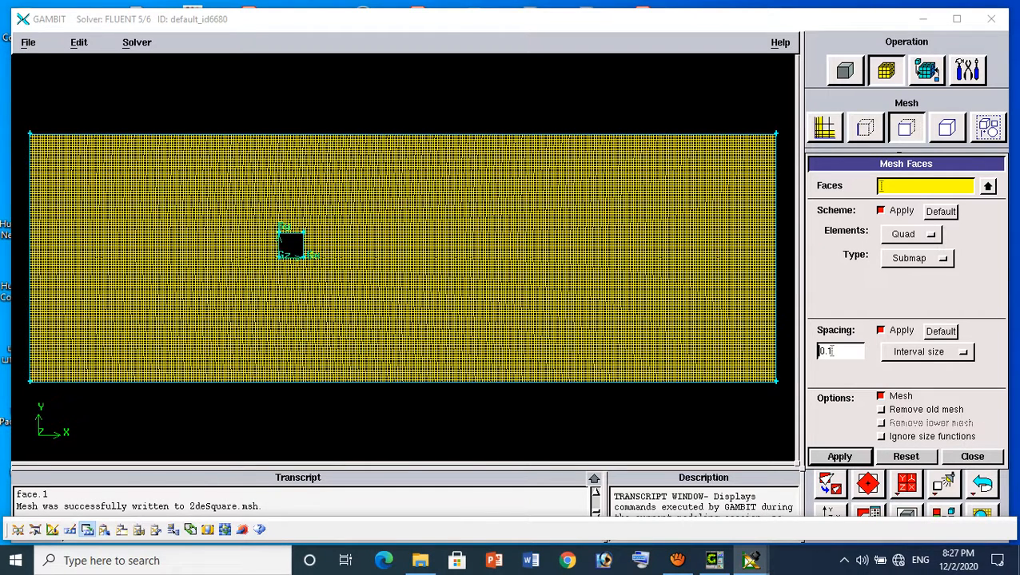
Launch Fluent 6.3.26 in the 2ddp version with Full Simulation mode and maximize its window
left_click(112, 561)
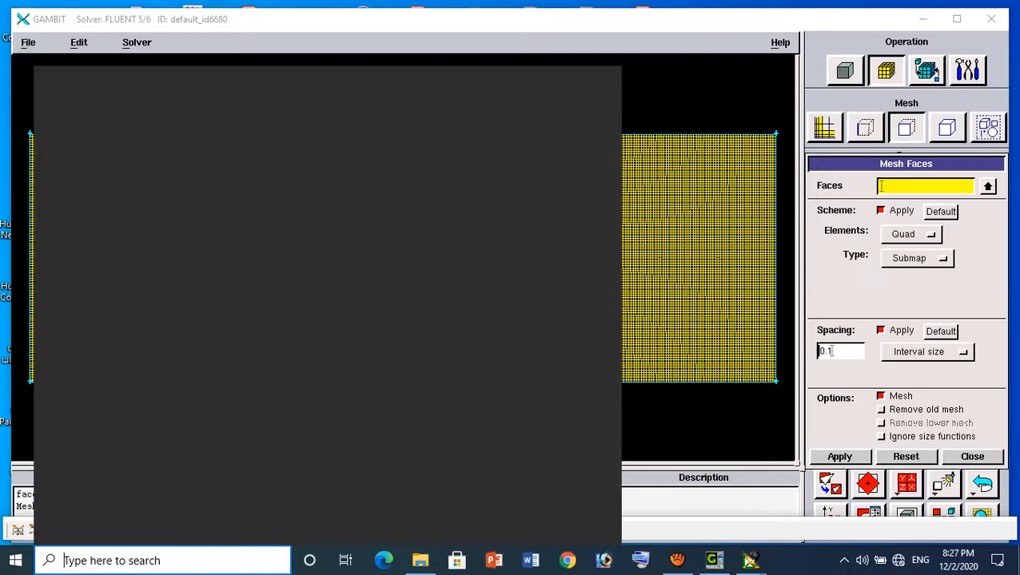
type("flue")
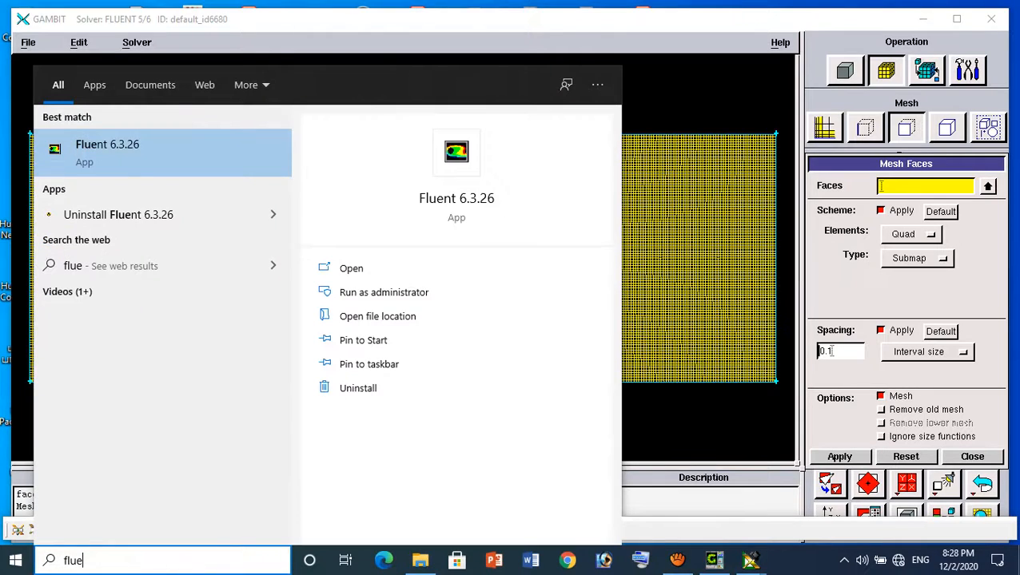
left_click(107, 152)
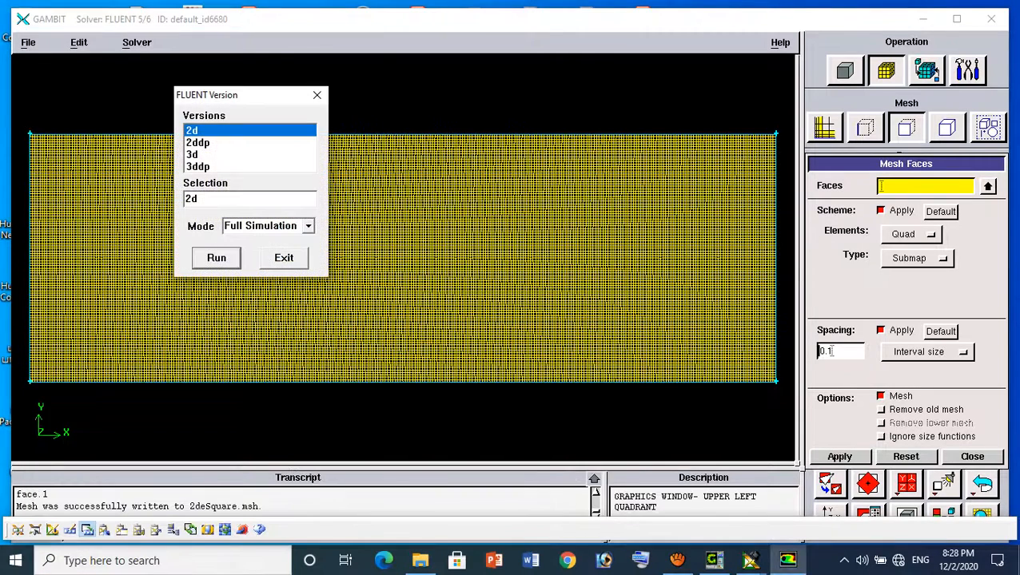
left_click(198, 142)
left_click(216, 258)
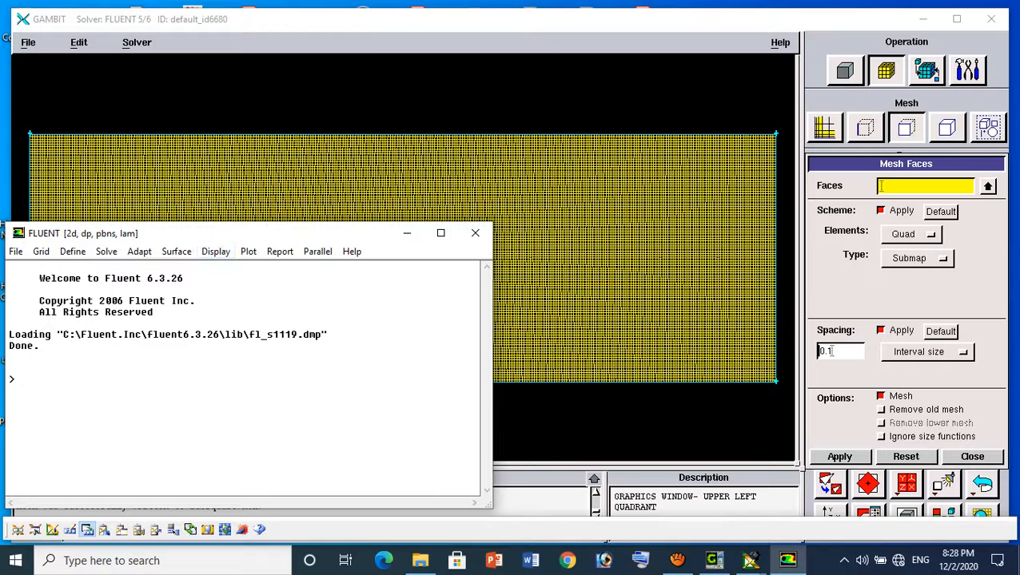
left_click(440, 233)
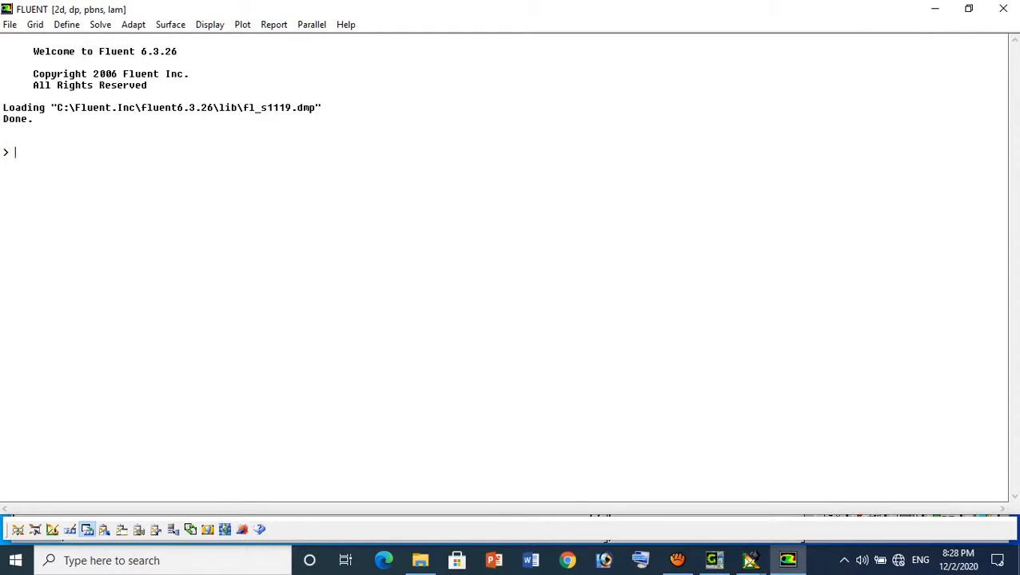
Start reading a case file and browse to the folder Flow over a square cylinder
left_click(9, 25)
mouse_move(33, 42)
left_click(161, 42)
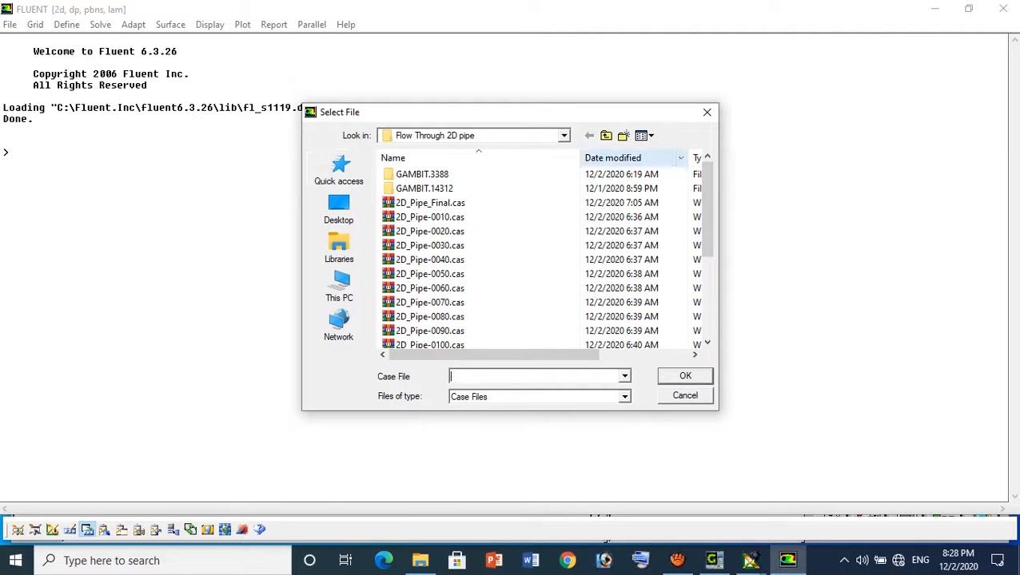
left_click(606, 136)
double_click(449, 174)
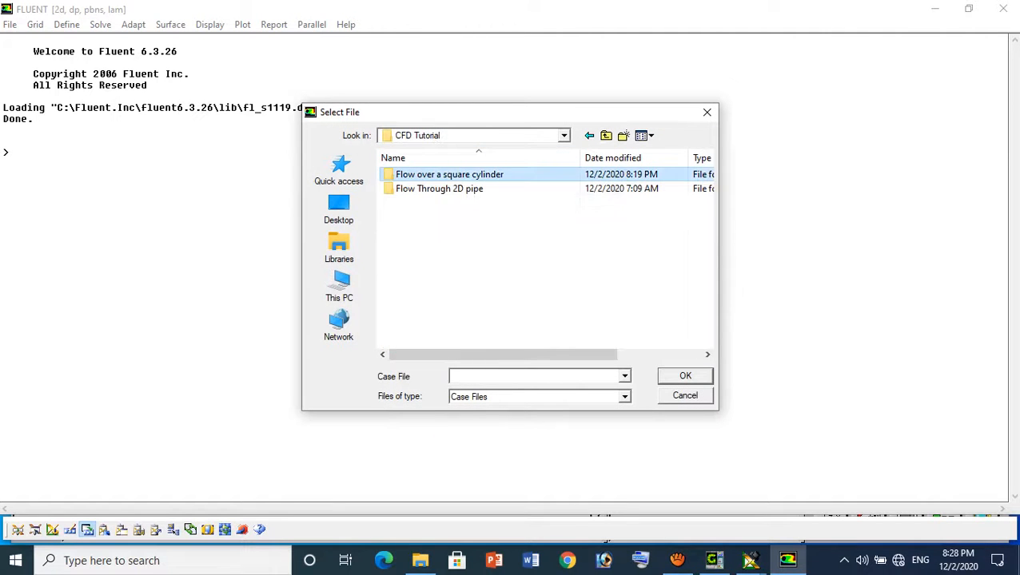
Rename the mesh file 2deSquare.msh to 2DSquare.msh within the file selection dialog
left_click(426, 189)
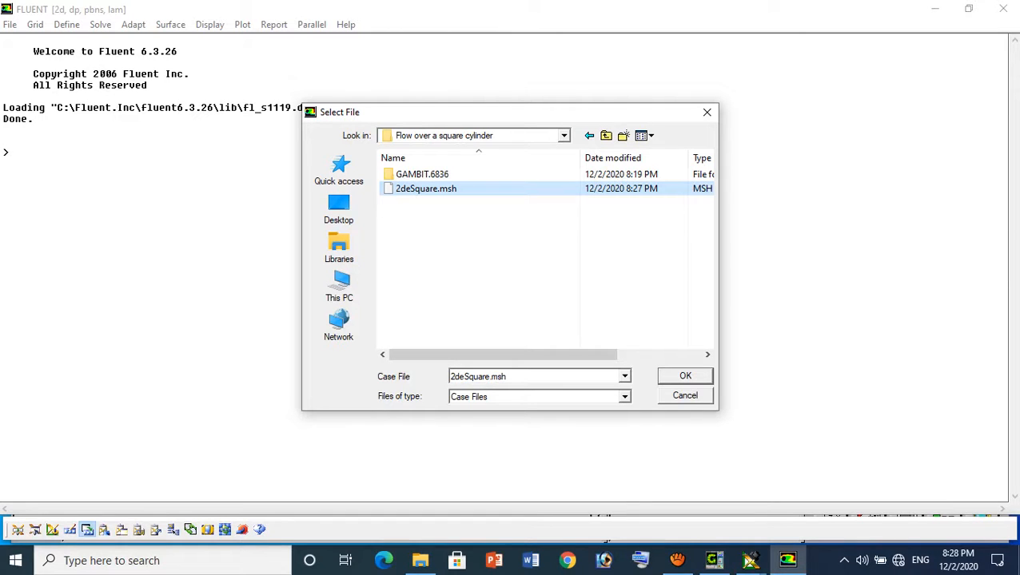
left_click(426, 189)
left_click(405, 188)
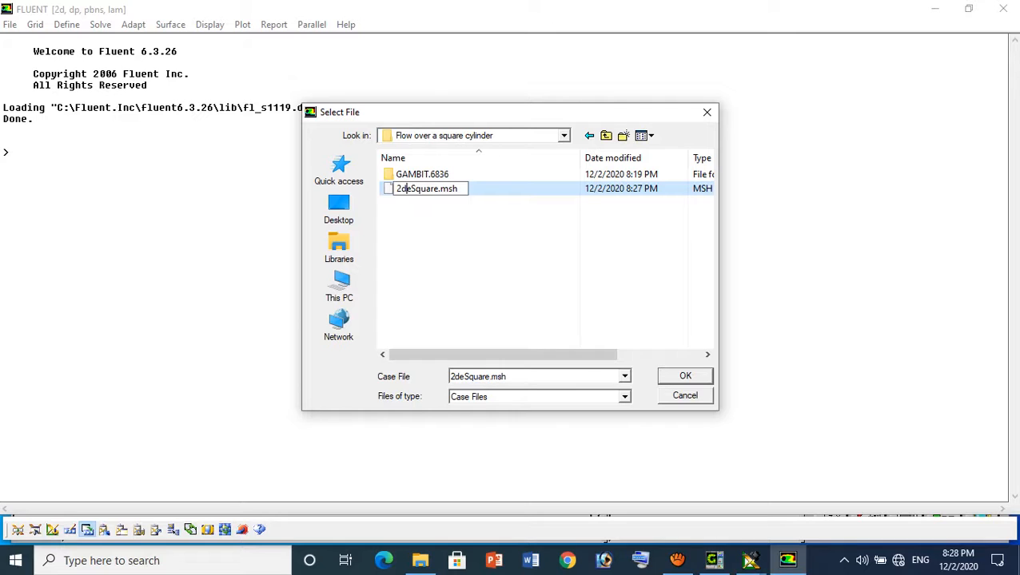
key("Right")
key("BackSpace")
key("BackSpace")
type("D")
key("Return")
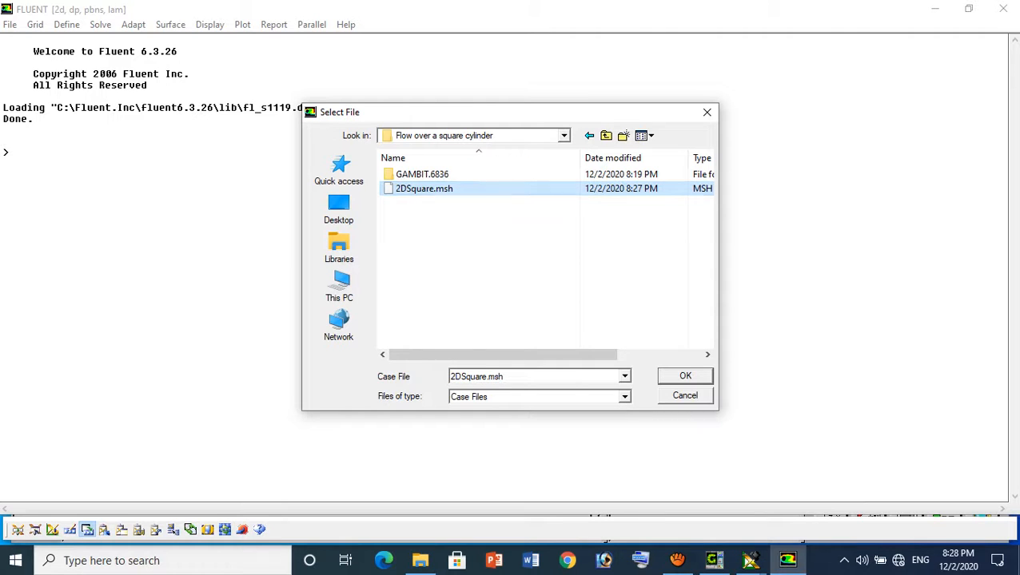
Read the mesh file 2DSquare.msh into Fluent as the case
key("F2")
key("Return")
key("Return")
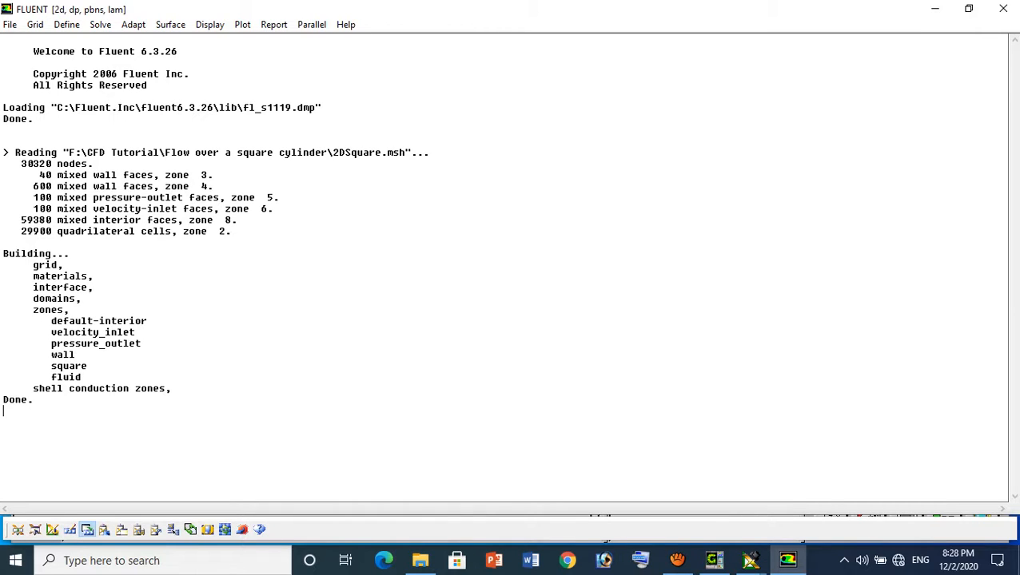
Run a grid check on the loaded mesh and report the grid size
left_click(36, 24)
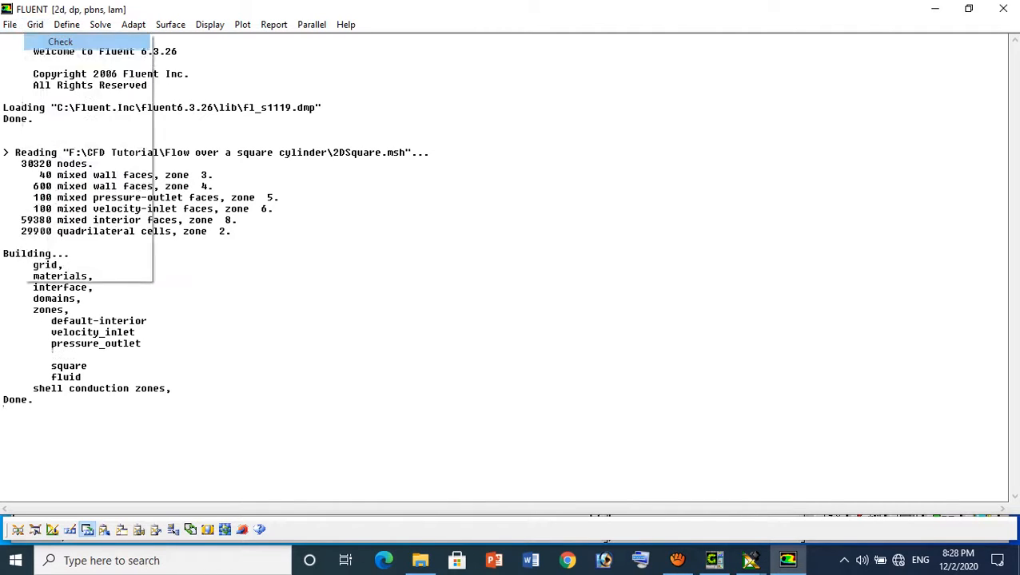
left_click(48, 41)
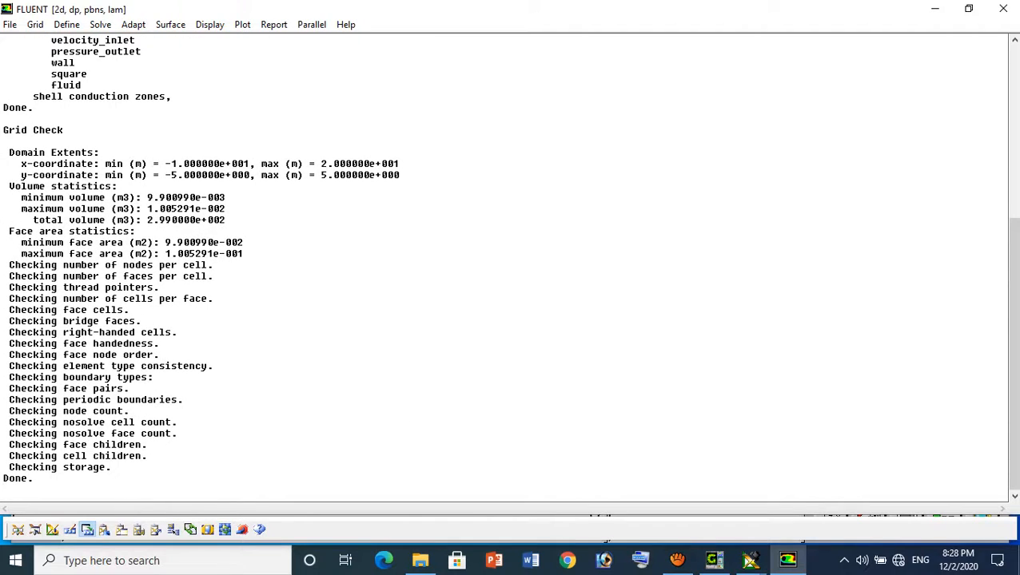
left_click(35, 24)
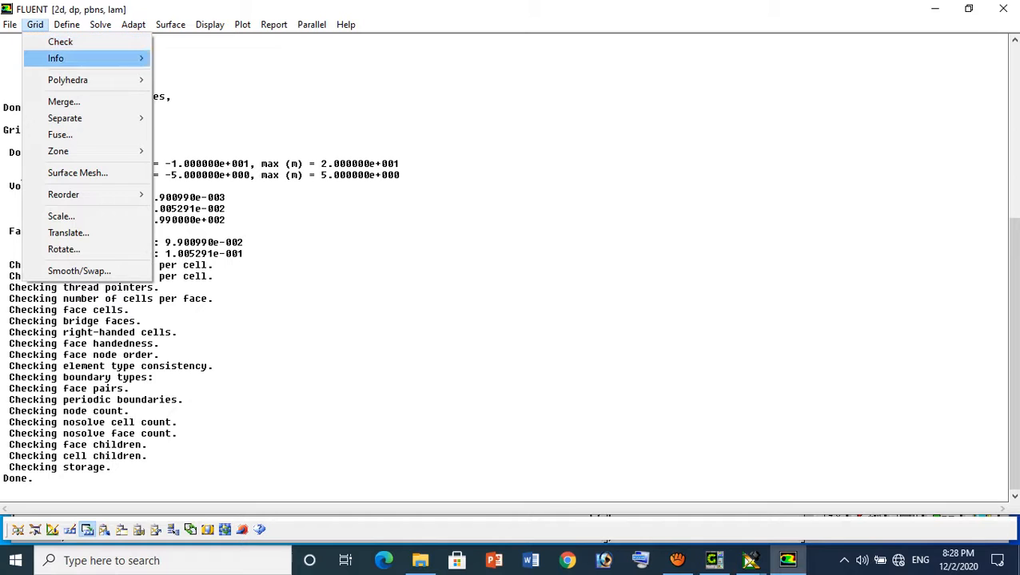
mouse_move(80, 58)
left_click(181, 58)
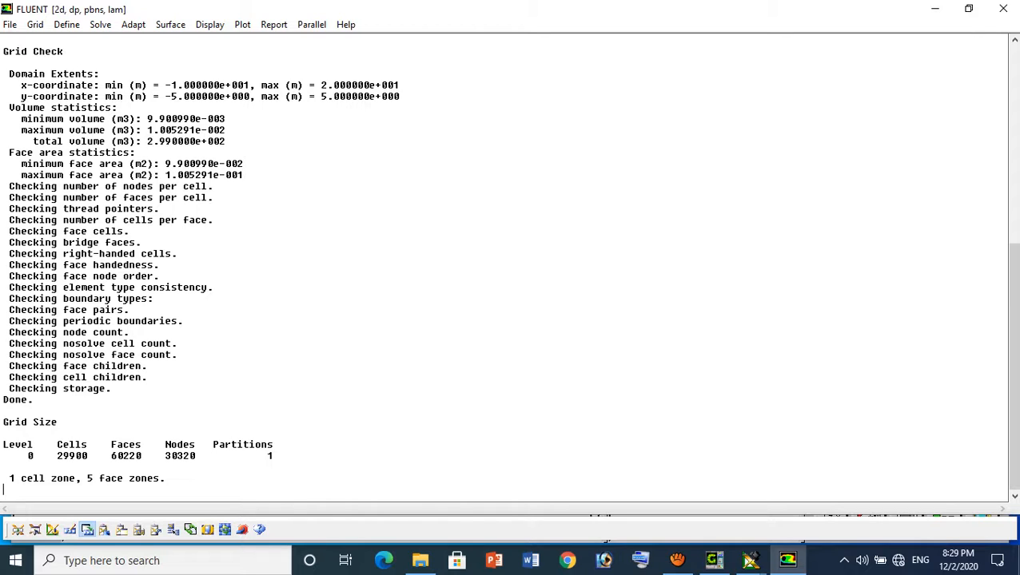
Enter the grid command level in the text console and list its available commands
key("Return")
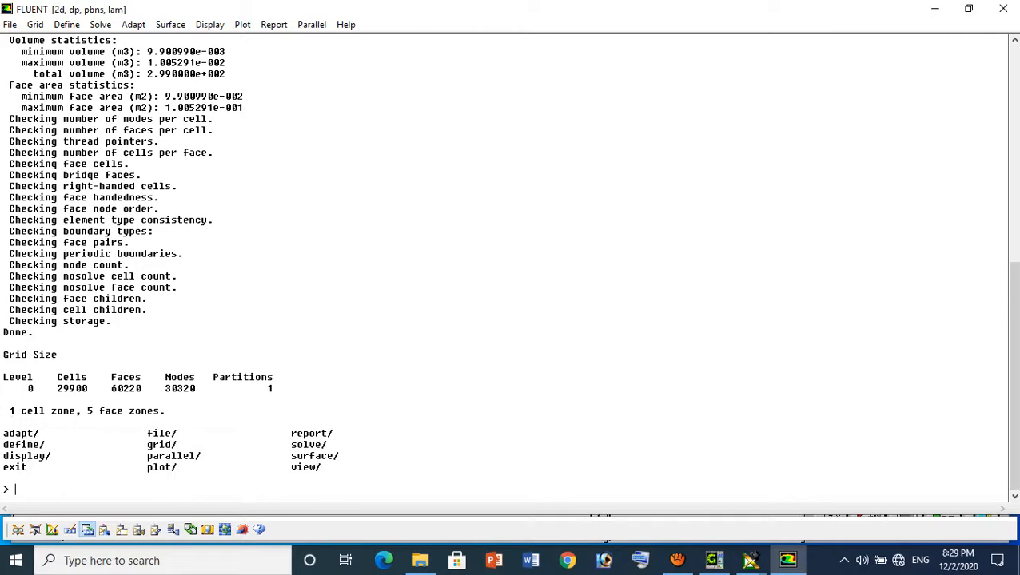
type("mesh")
key("Return")
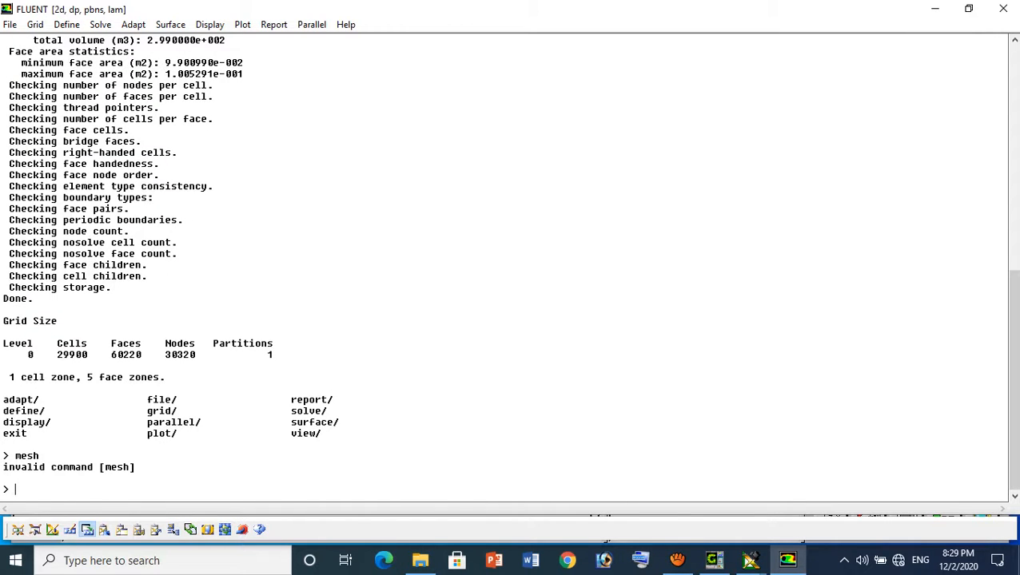
type("grid")
key("Return")
Reorder the grid domain twice from the console with the reorder command re-do
key("Return")
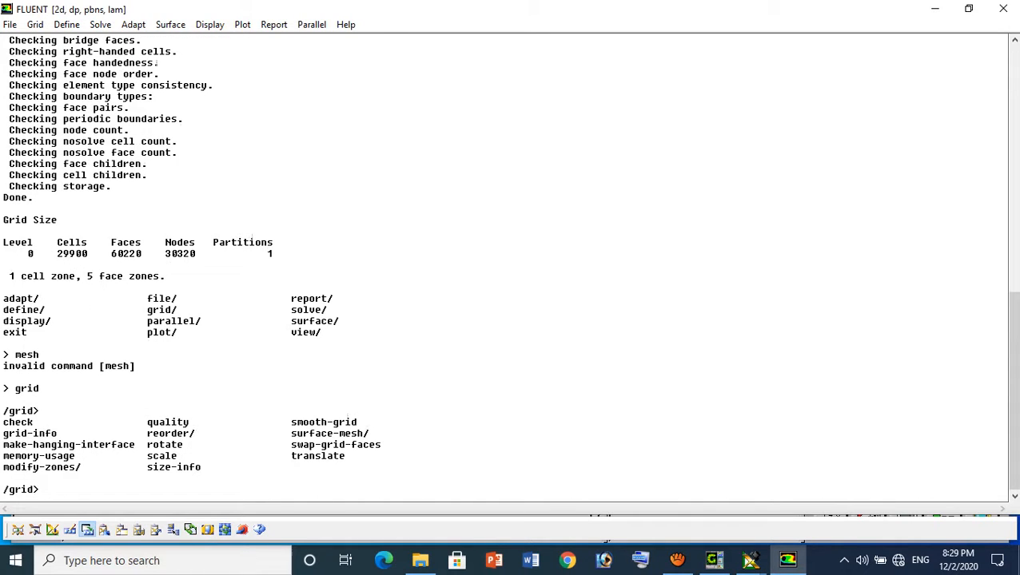
type("reor")
key("Return")
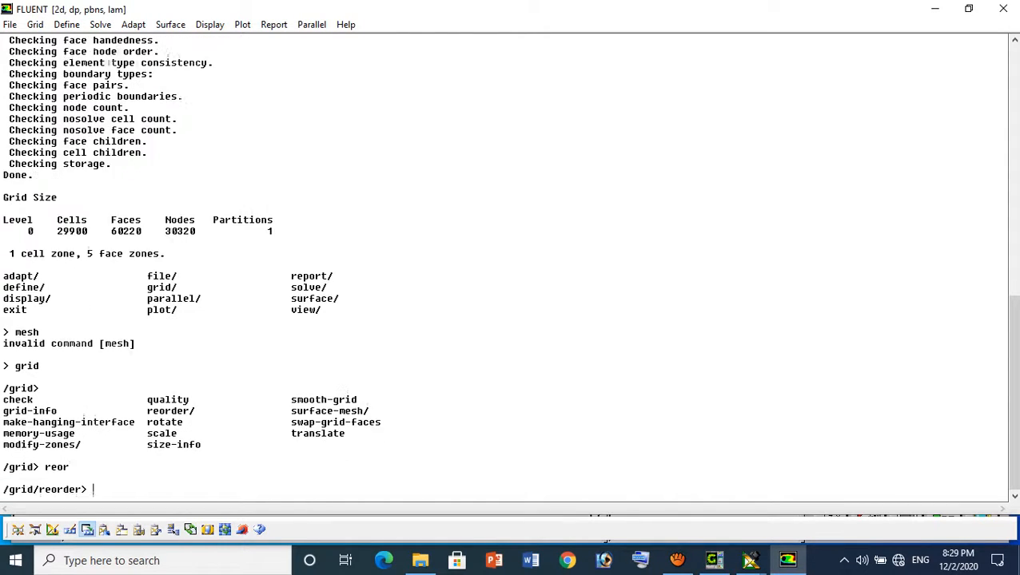
type("re")
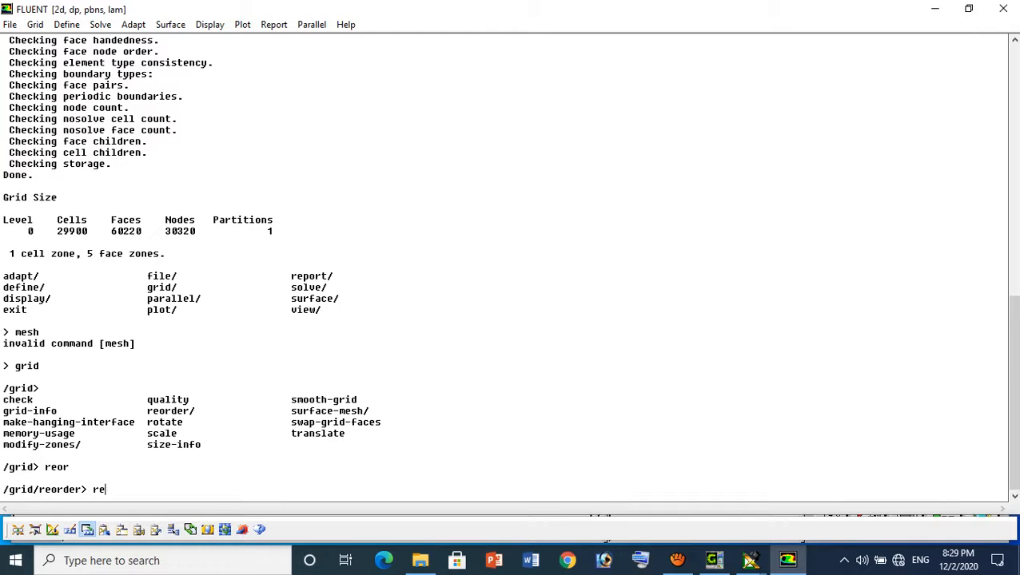
type("-do")
key("Return")
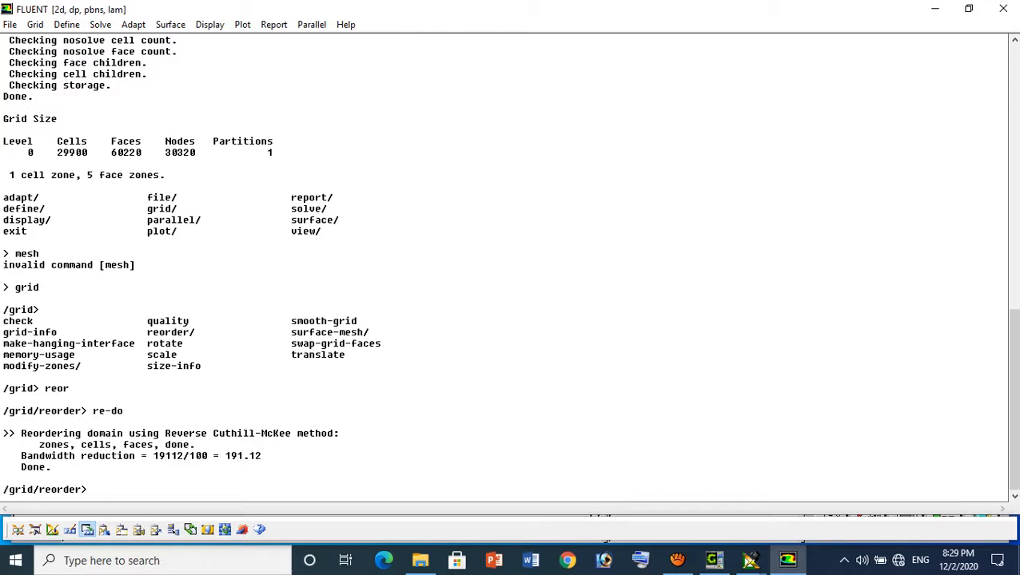
type("re-do")
key("Return")
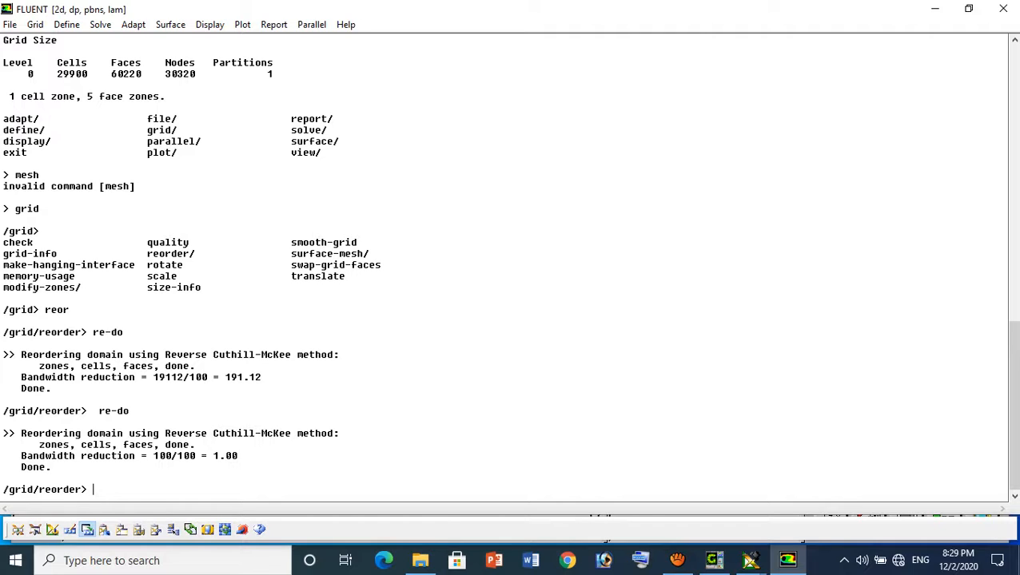
Scale the grid as created in cm, with X and Y factors of 0.01, and run a grid check
left_click(9, 24)
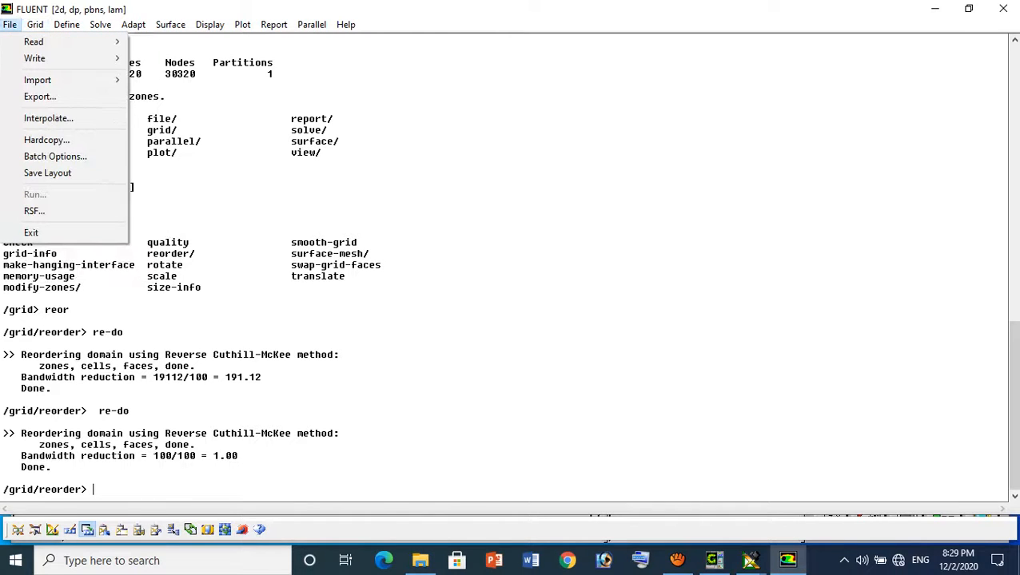
mouse_move(35, 24)
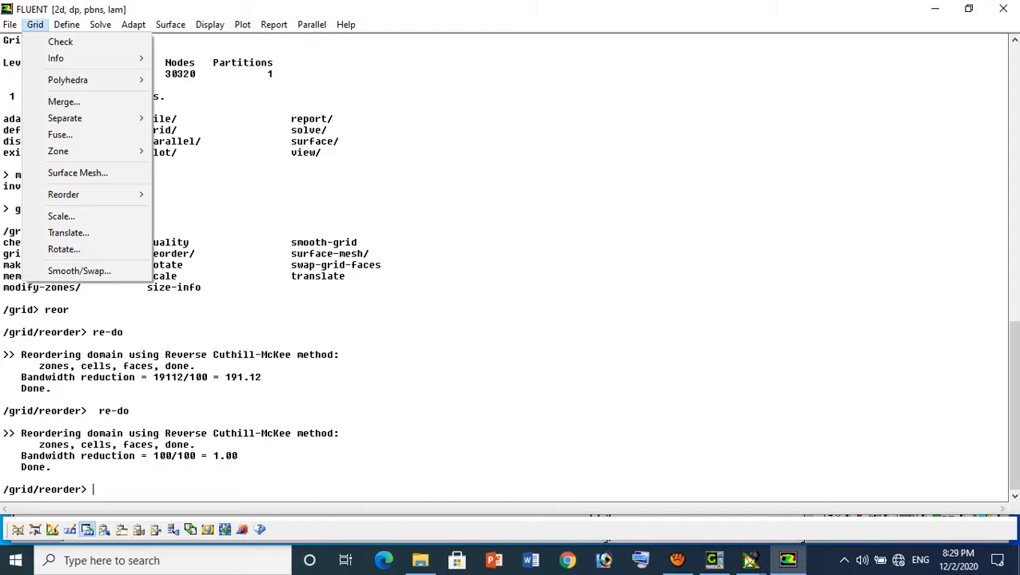
left_click(61, 215)
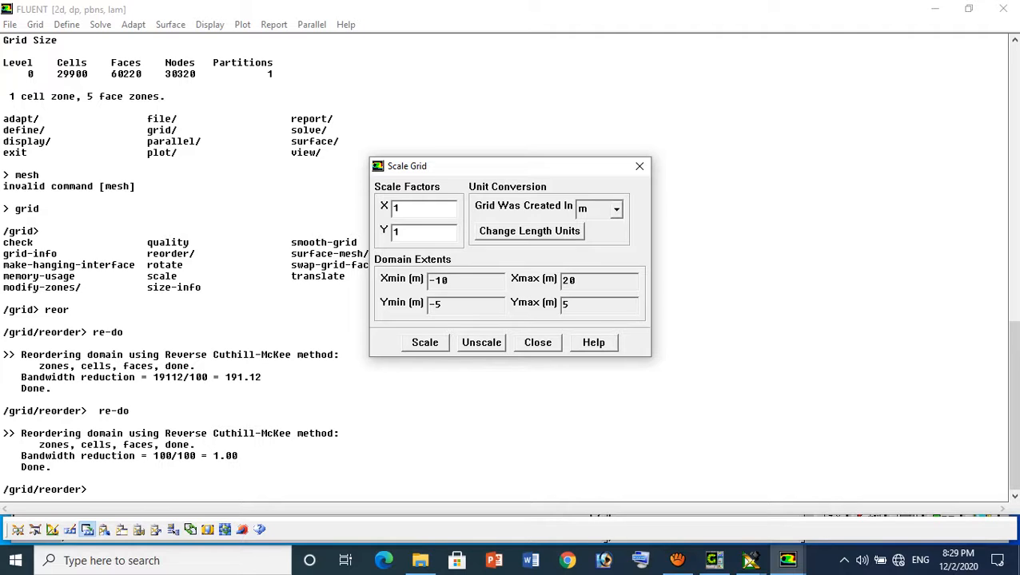
left_click(616, 210)
left_click(591, 251)
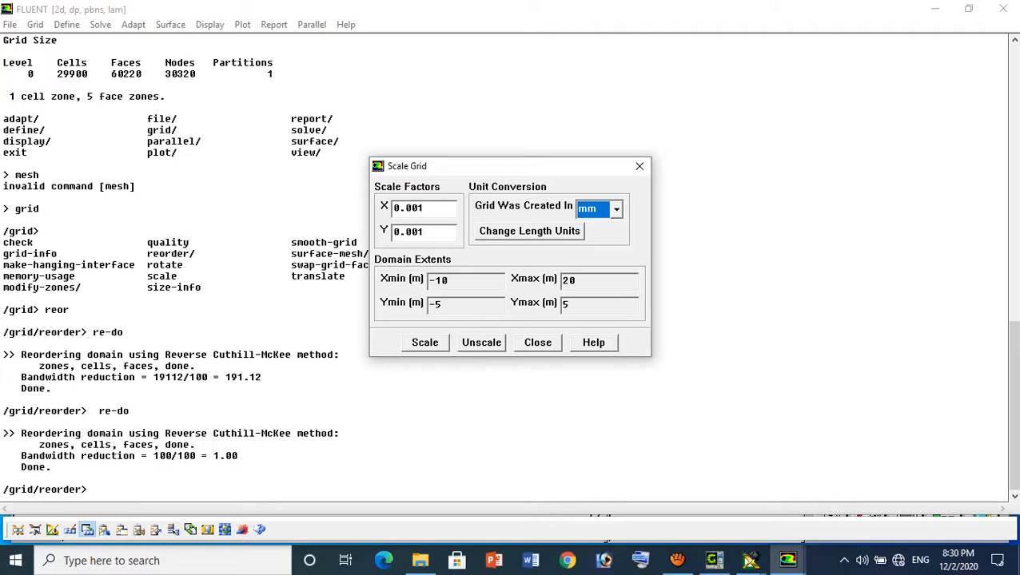
left_click(616, 209)
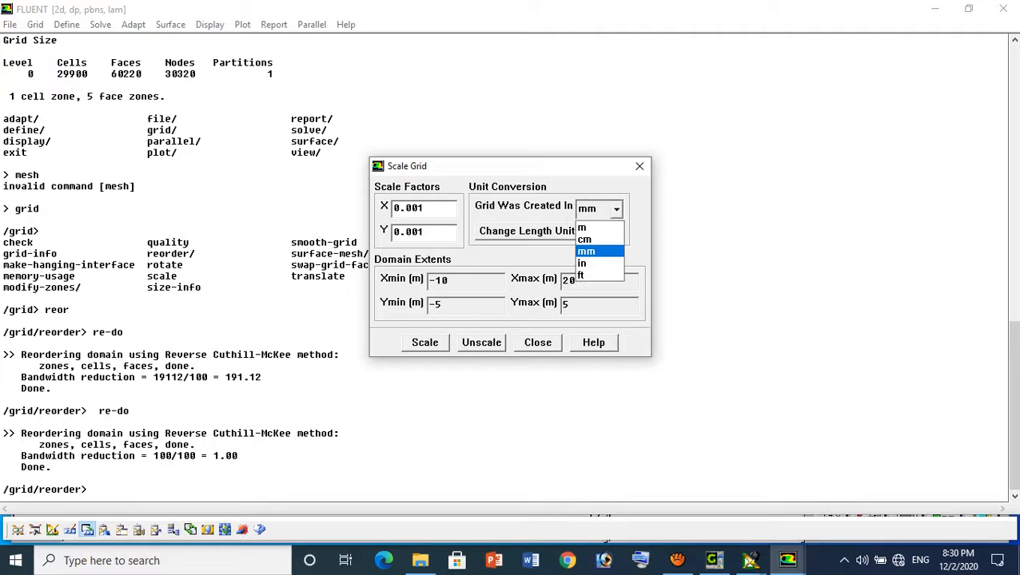
left_click(585, 240)
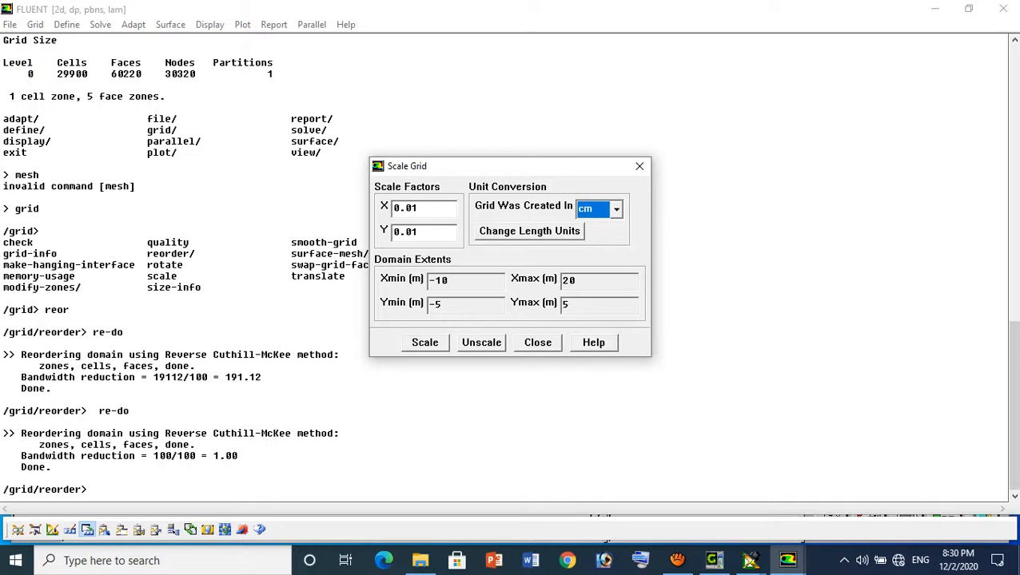
left_click(424, 342)
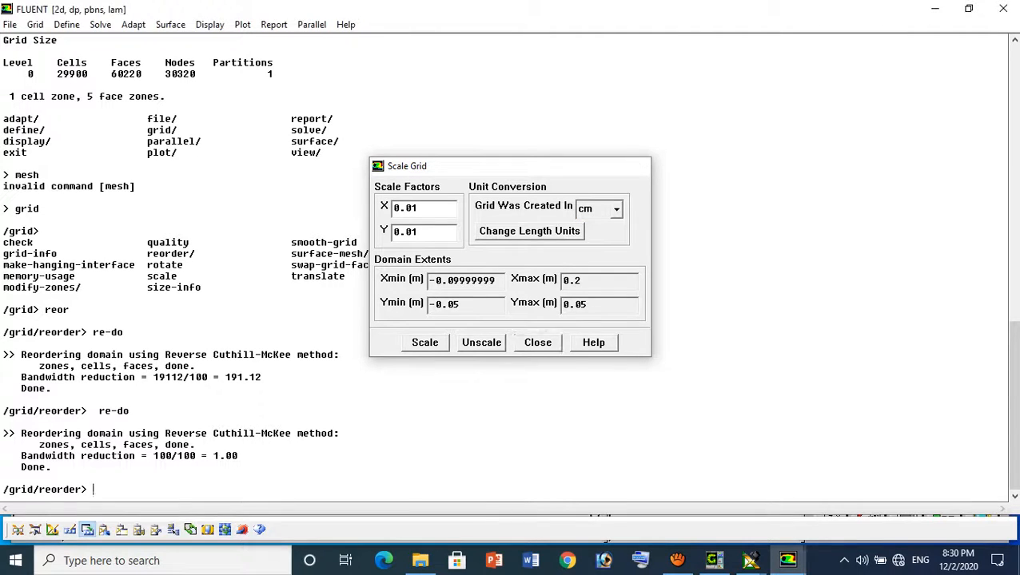
left_click(537, 342)
left_click(36, 24)
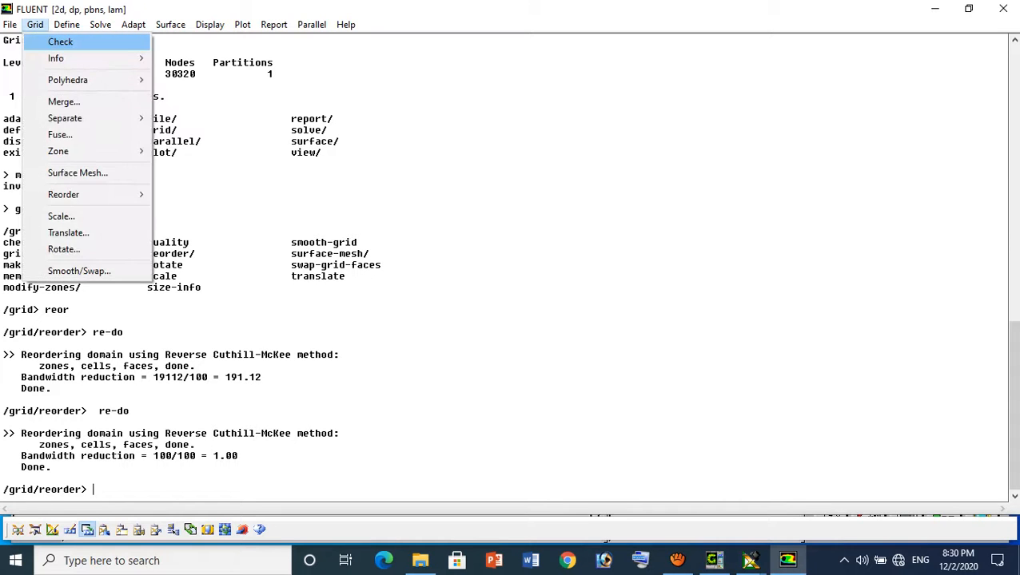
left_click(62, 41)
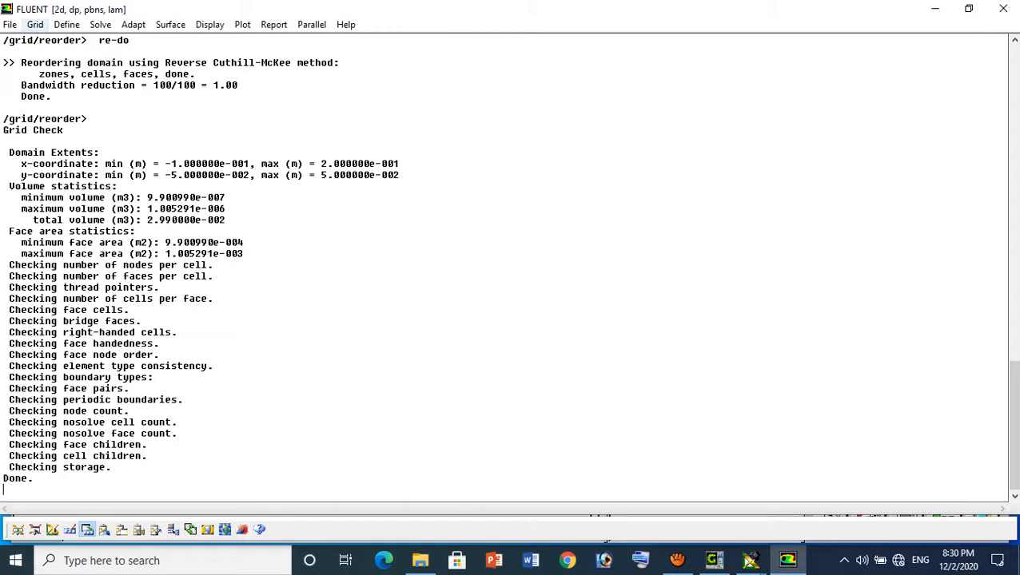
Accept the pressure-based, implicit, steady 2D solver with absolute velocity formulation and Green-Gauss cell-based gradients
left_click(67, 24)
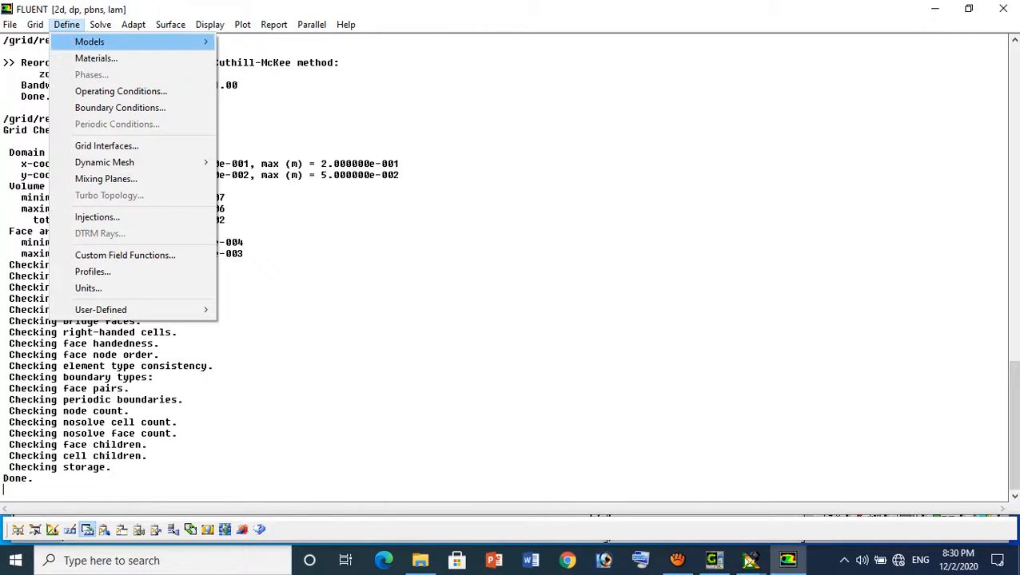
mouse_move(89, 42)
left_click(254, 41)
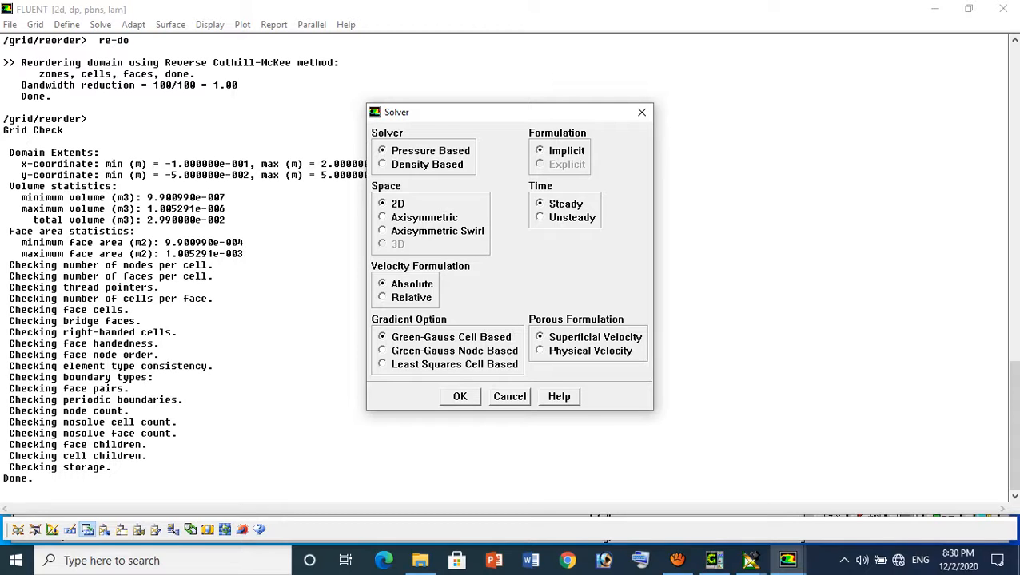
left_click(459, 397)
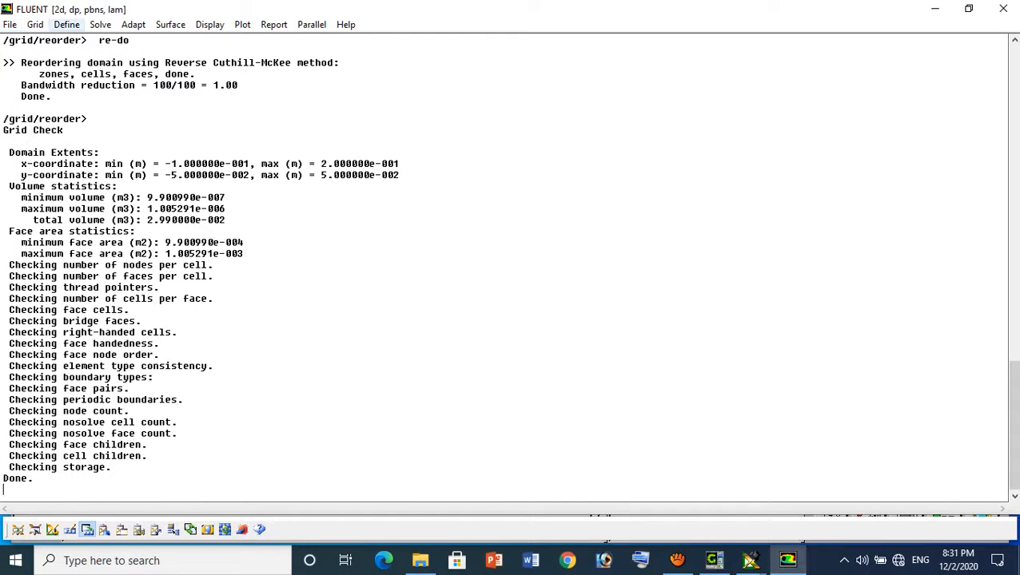
Review the density and viscosity settings of the fluid material air without changing them
left_click(67, 24)
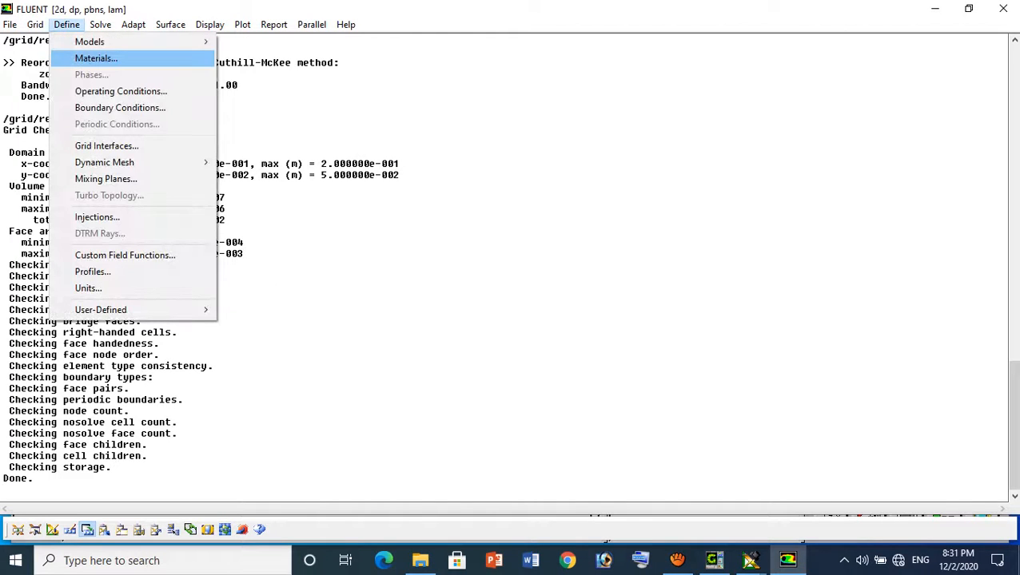
left_click(95, 59)
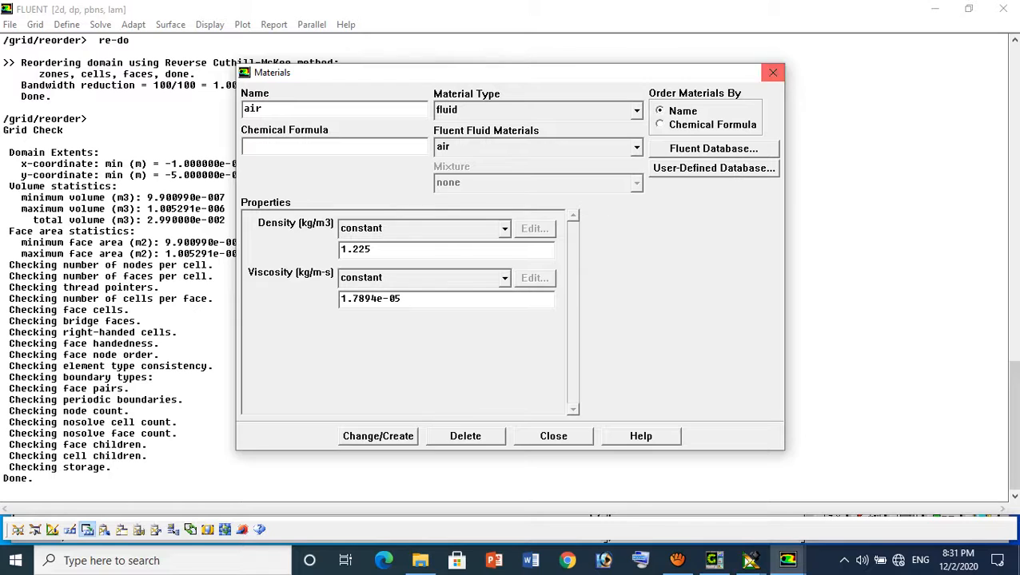
left_click(772, 73)
Set a constant velocity magnitude of 50 m/s, normal to the boundary, for the velocity_inlet zone
left_click(67, 24)
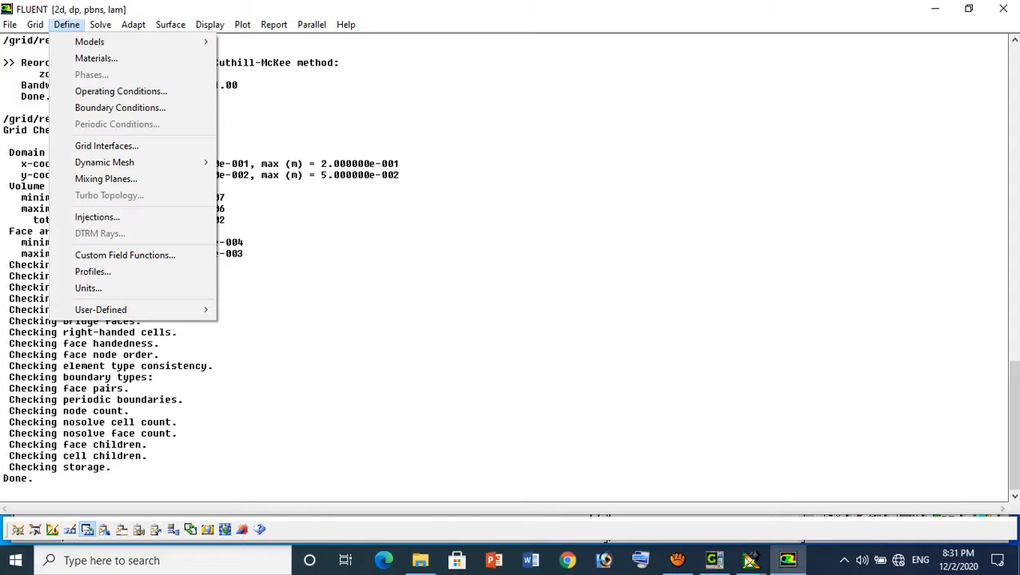
left_click(120, 107)
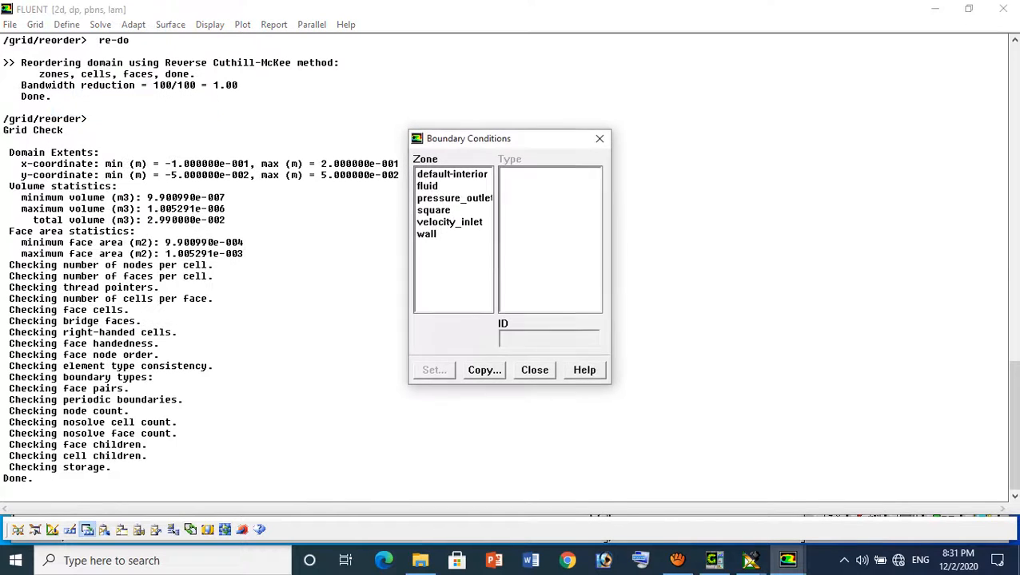
left_click(449, 222)
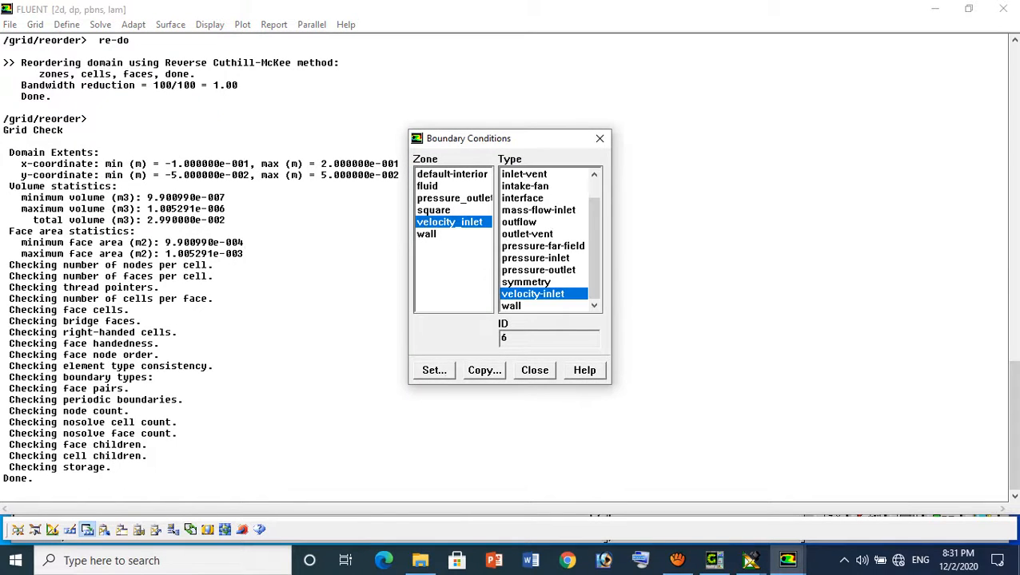
left_click(434, 370)
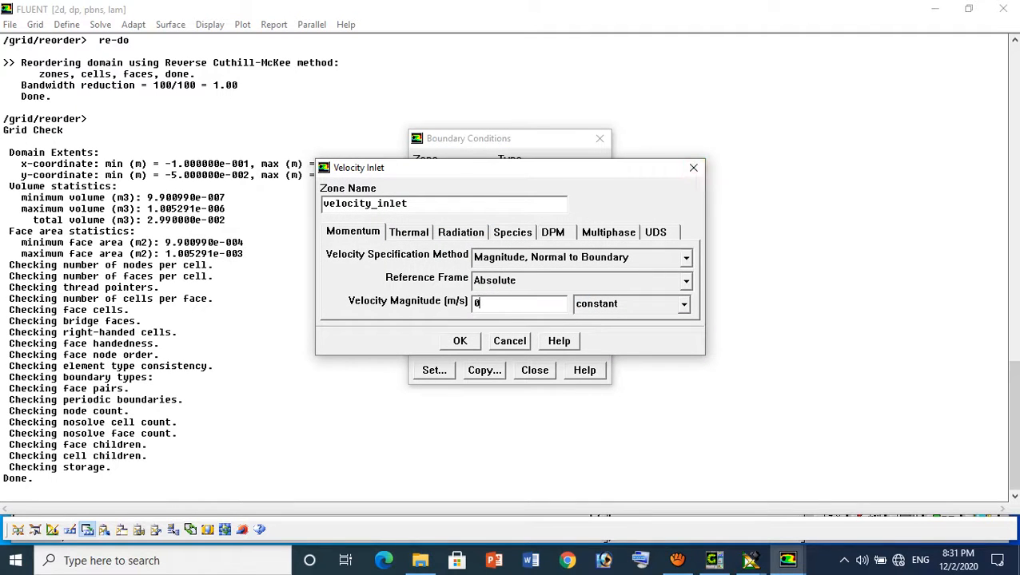
key("BackSpace")
type("50")
key("Return")
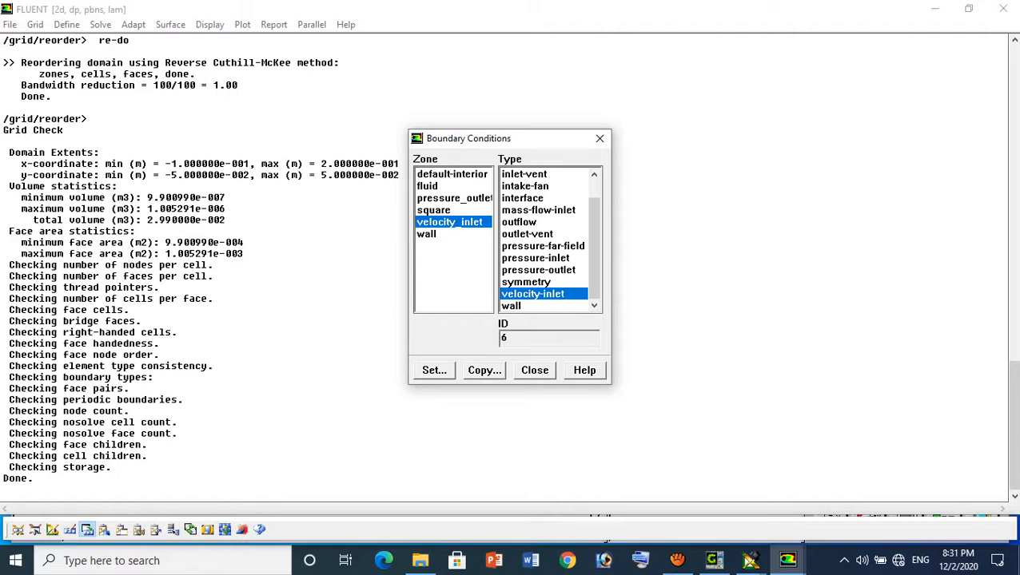
Recheck the velocity_inlet zone's momentum settings and close the boundary conditions
left_click(453, 198)
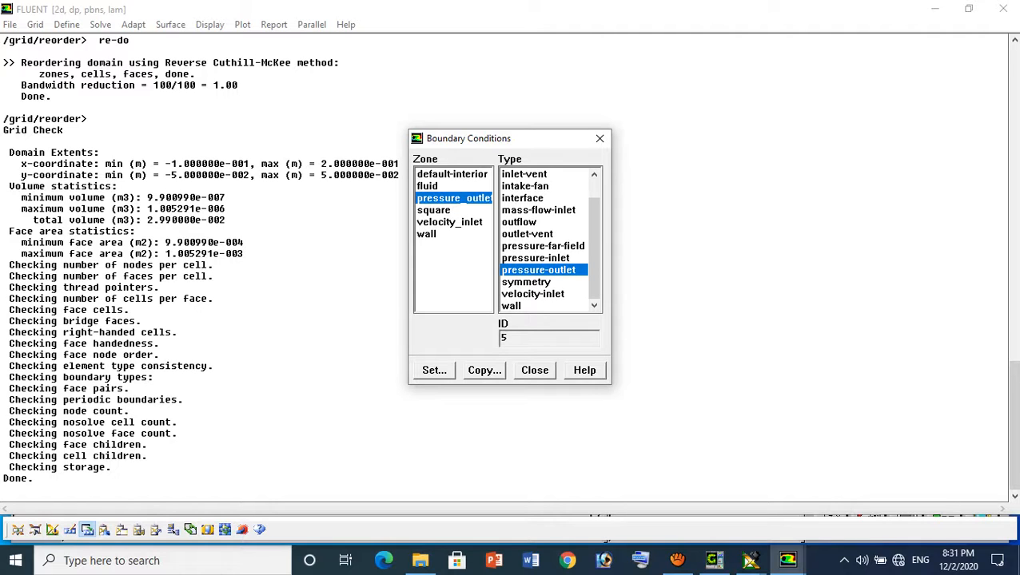
left_click(450, 222)
left_click(434, 370)
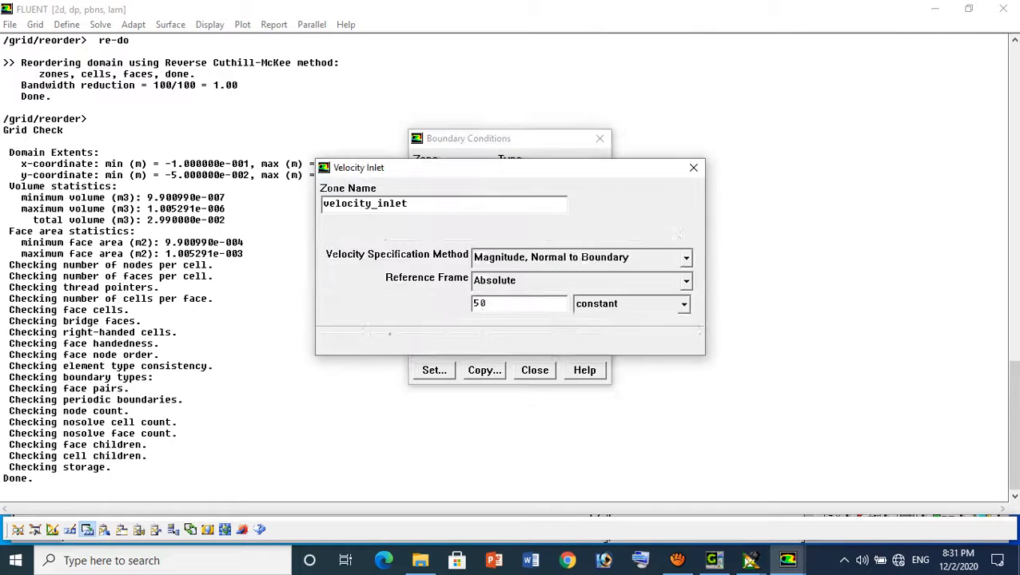
left_click(692, 167)
left_click(599, 138)
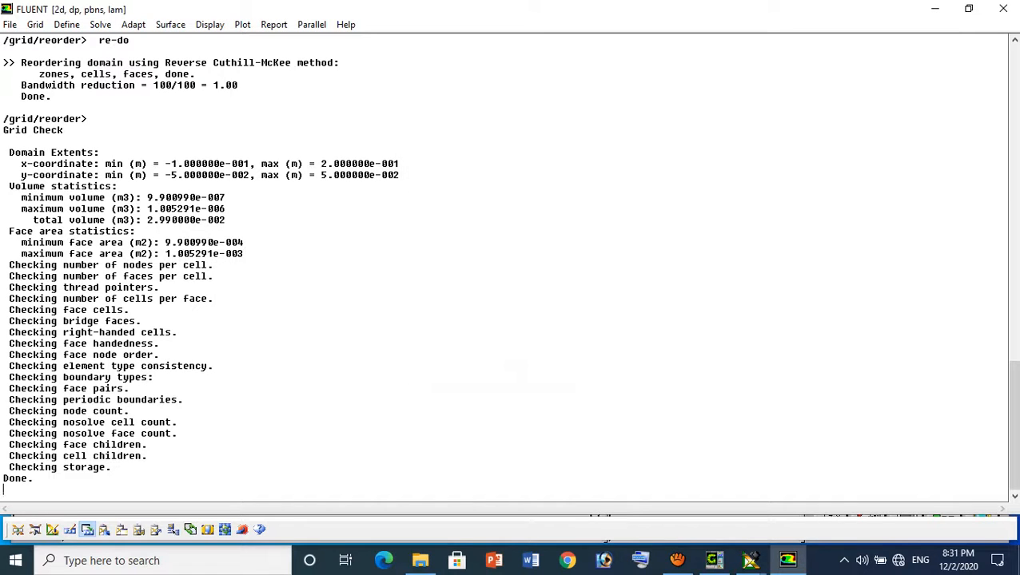
Accept the solution controls with SIMPLE coupling, Standard pressure and First Order Upwind momentum discretization
left_click(67, 24)
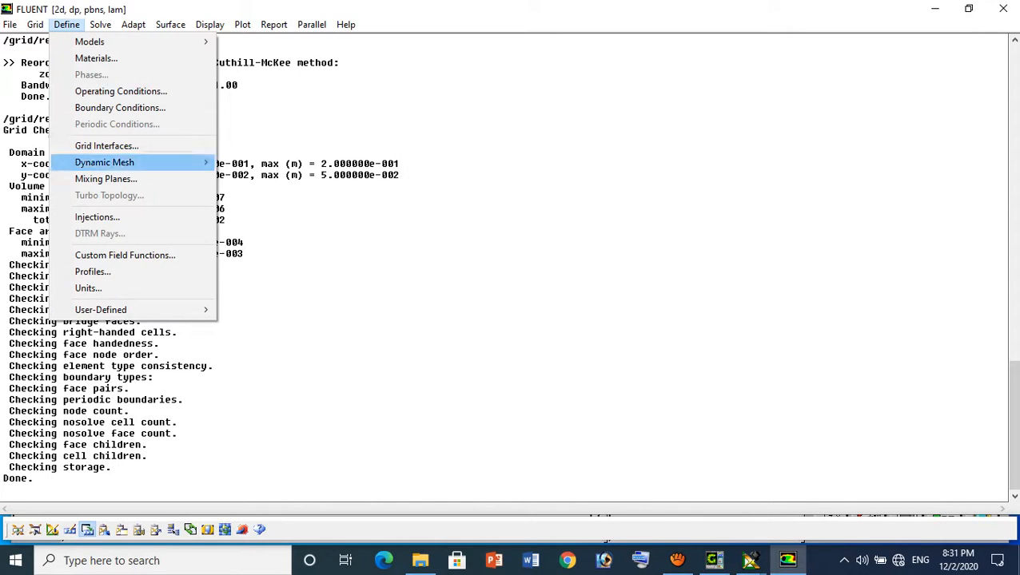
mouse_move(99, 24)
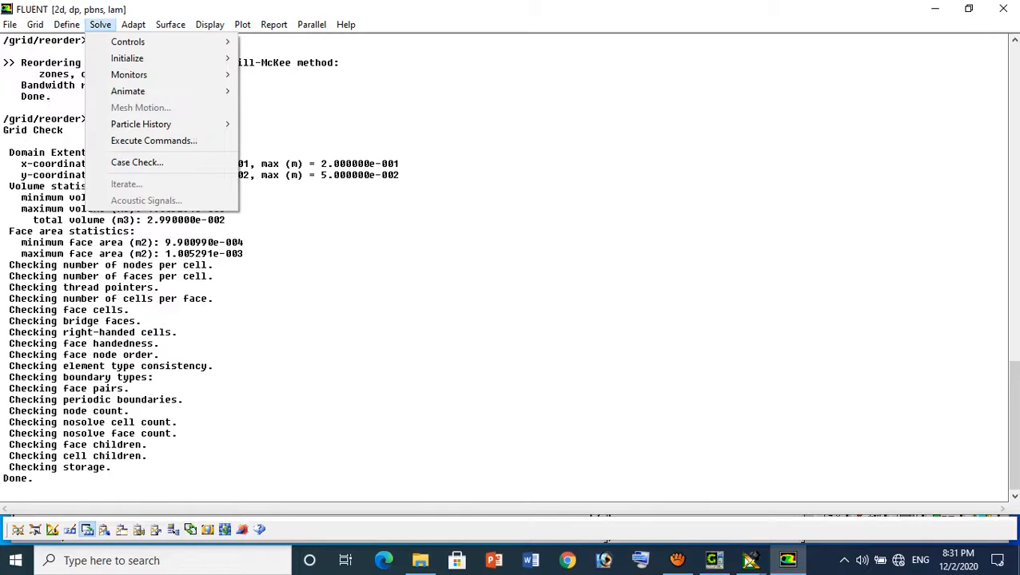
mouse_move(160, 41)
left_click(276, 41)
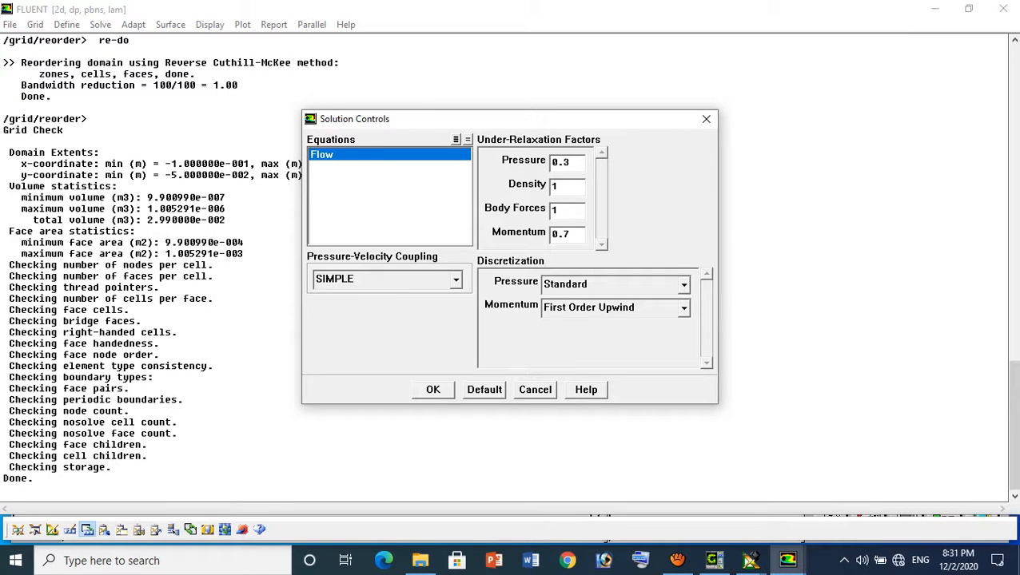
left_click(432, 390)
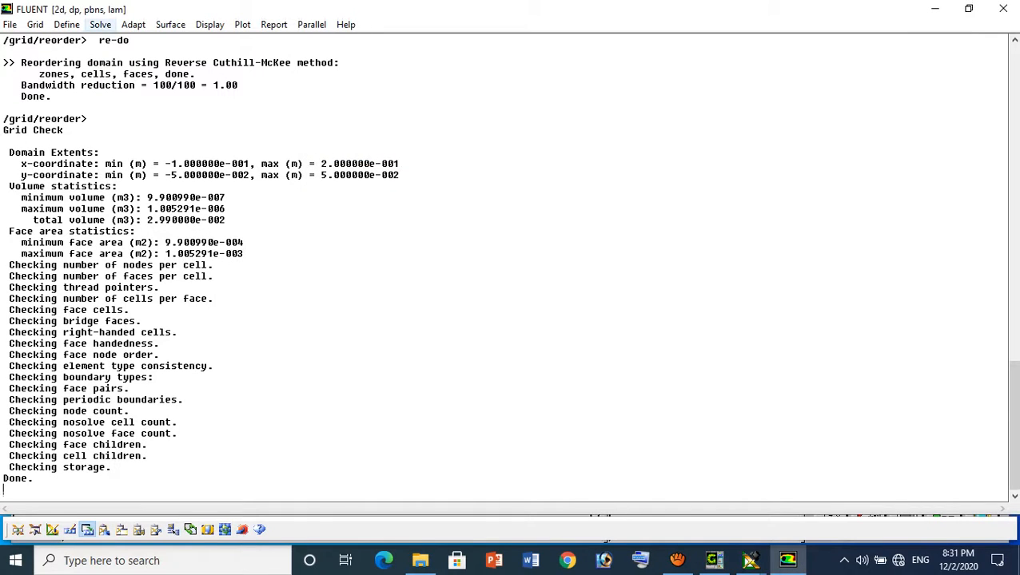
left_click(100, 25)
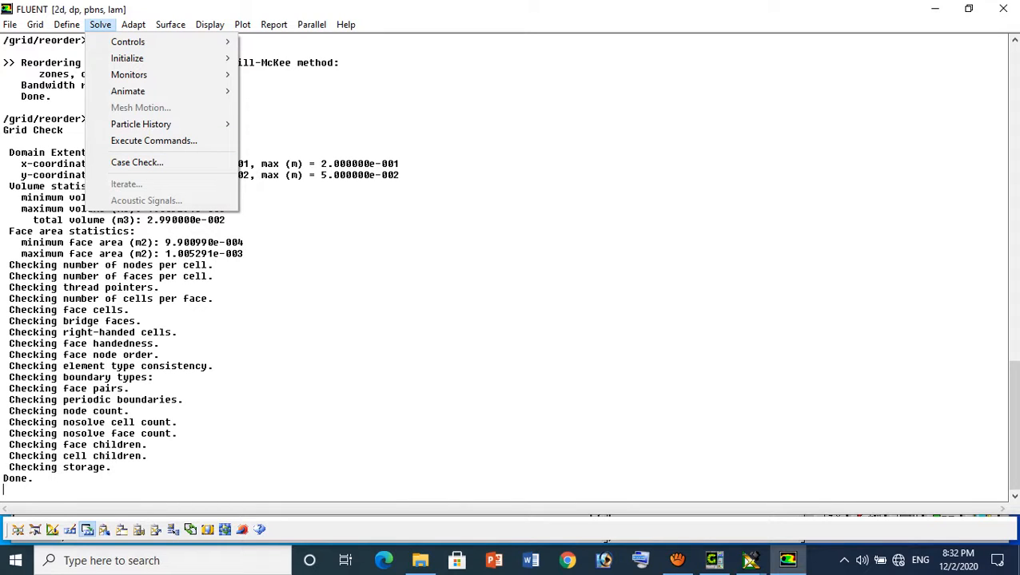
left_click(677, 561)
left_click(677, 561)
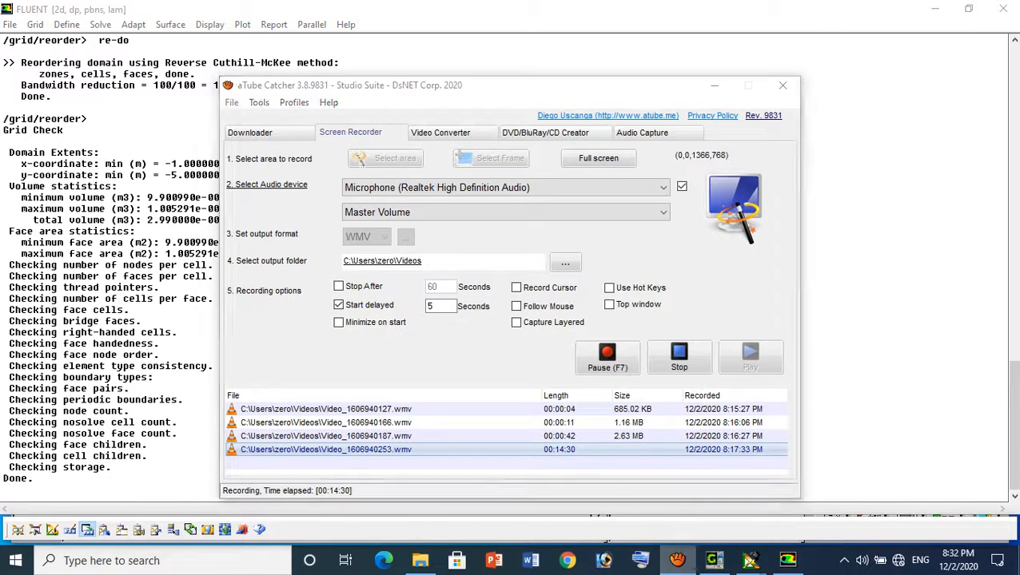
Initialize the flow solution with initial values computed from the velocity_inlet zone, giving an X velocity of 50 m/s
left_click(100, 25)
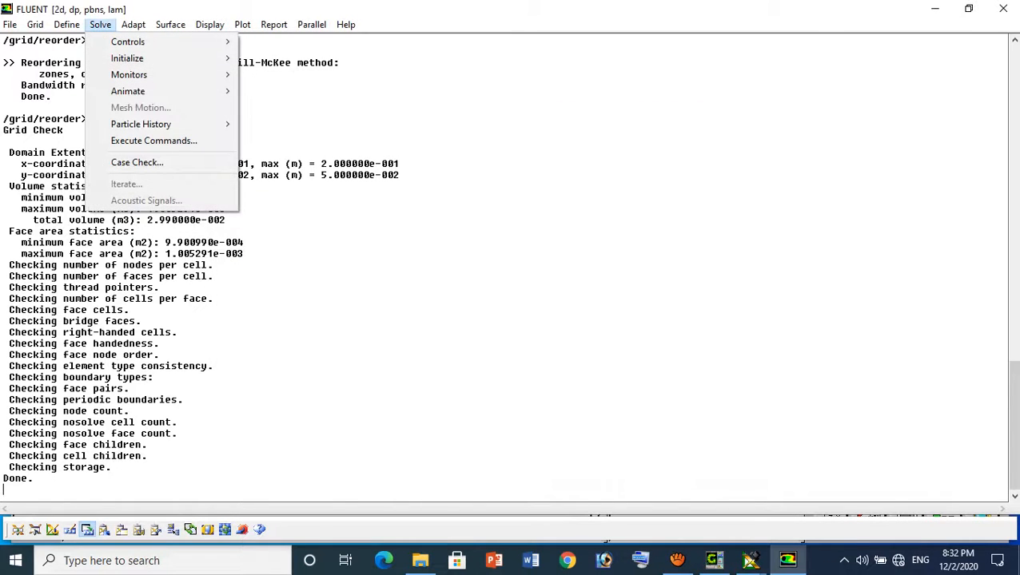
mouse_move(127, 59)
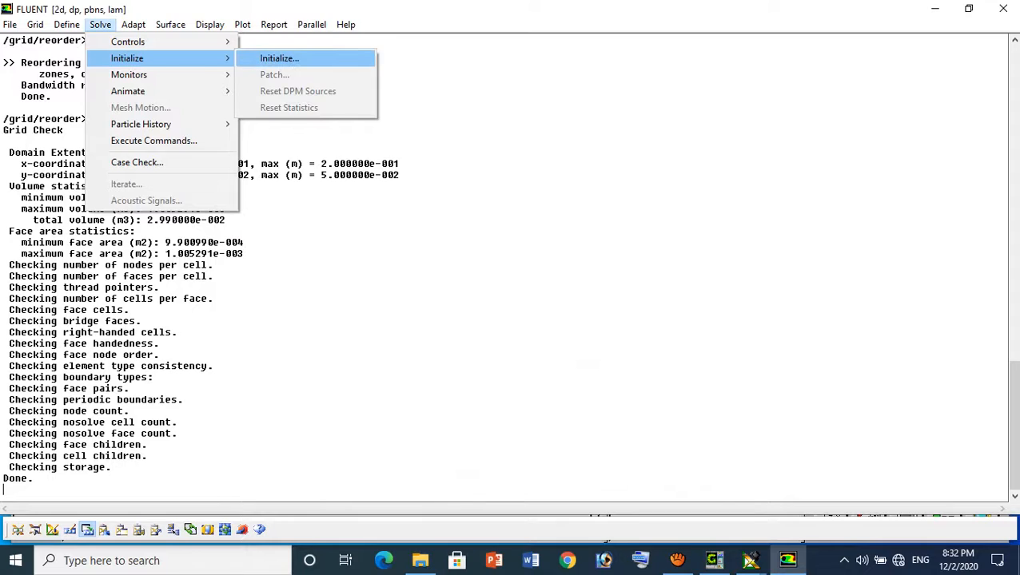
left_click(271, 58)
left_click(526, 189)
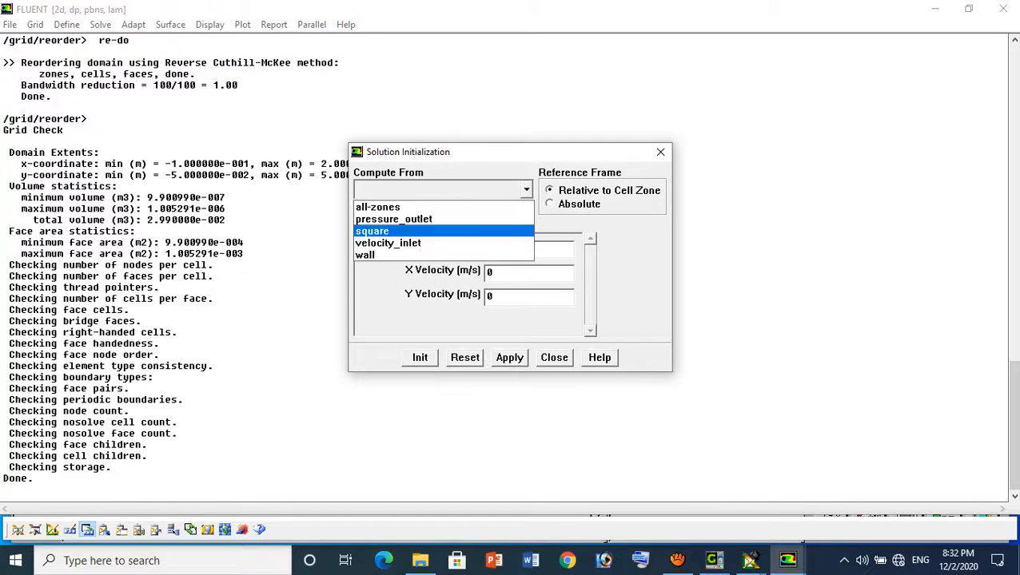
left_click(388, 241)
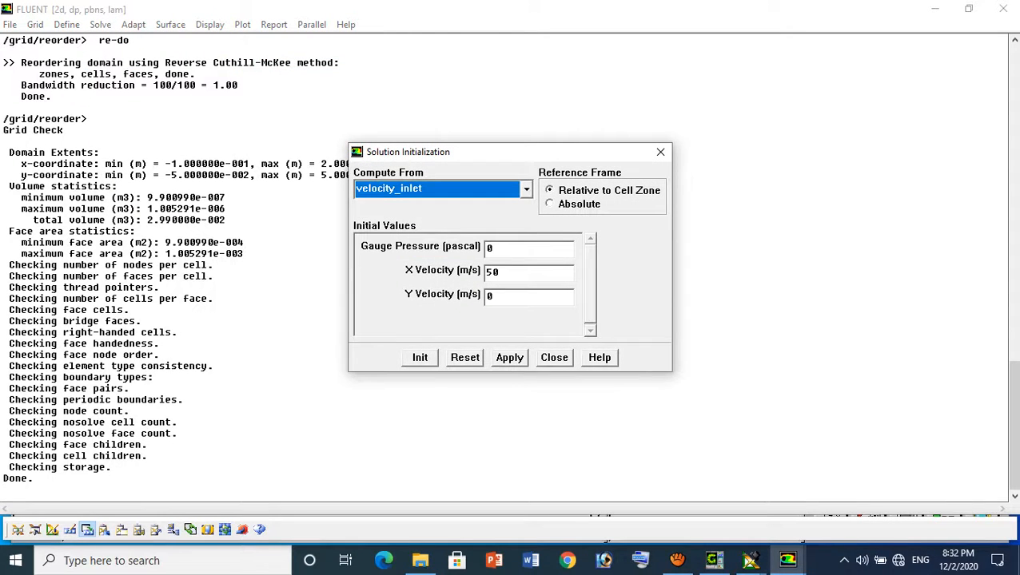
left_click(509, 358)
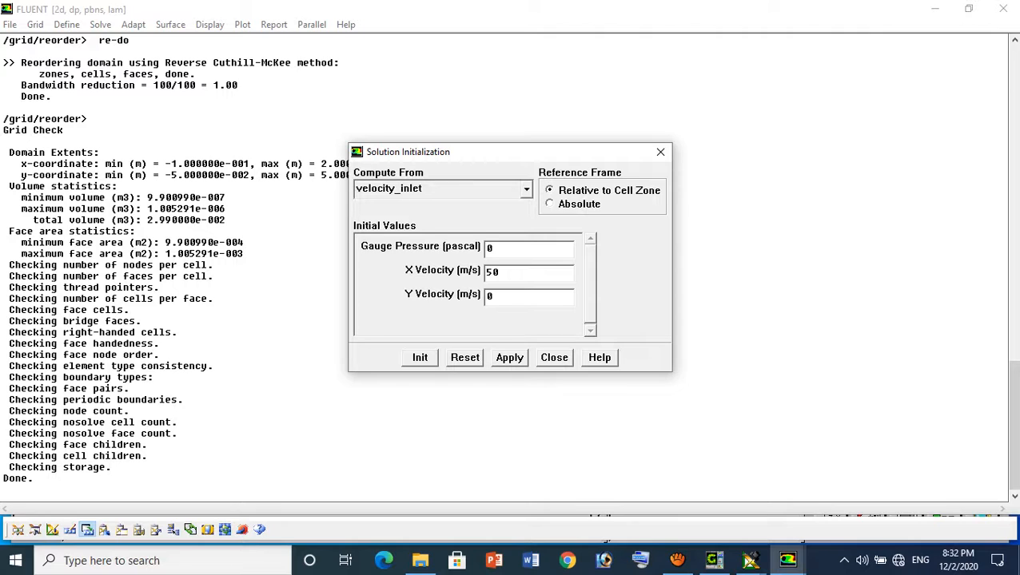
left_click(554, 358)
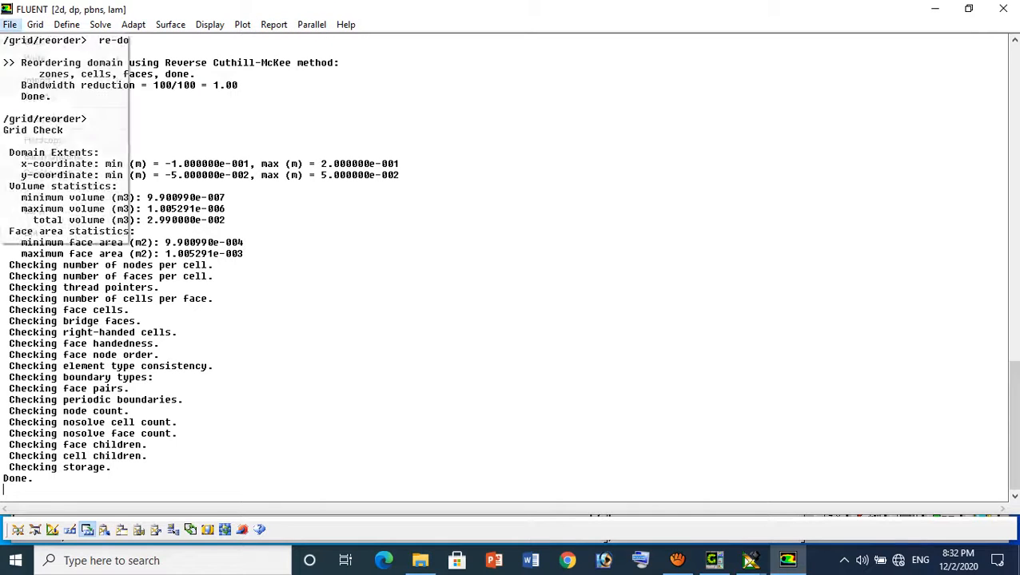
Configure autosave with a case file frequency of 1000 and a data file frequency of 100
left_click(10, 24)
mouse_move(48, 58)
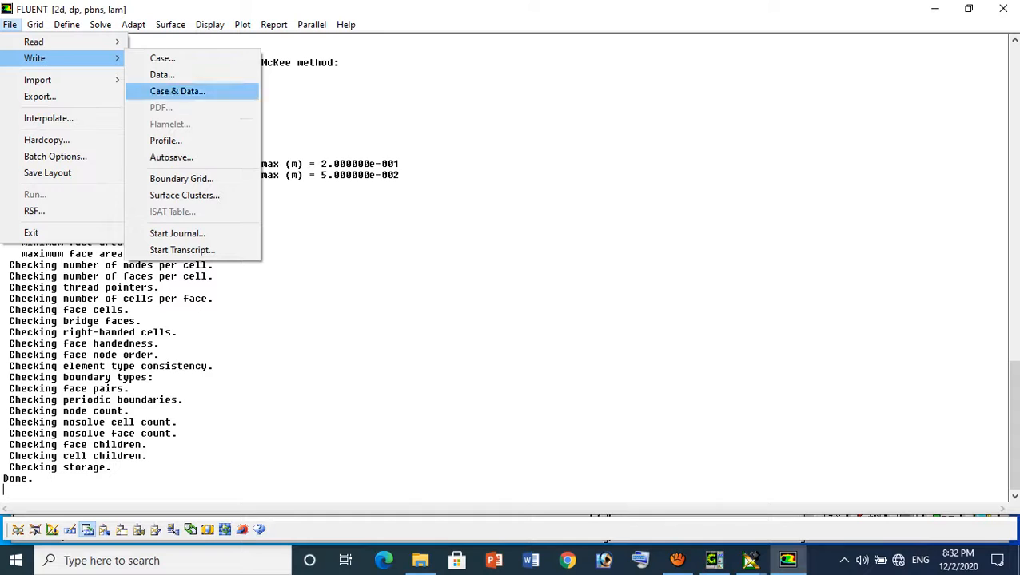
left_click(171, 157)
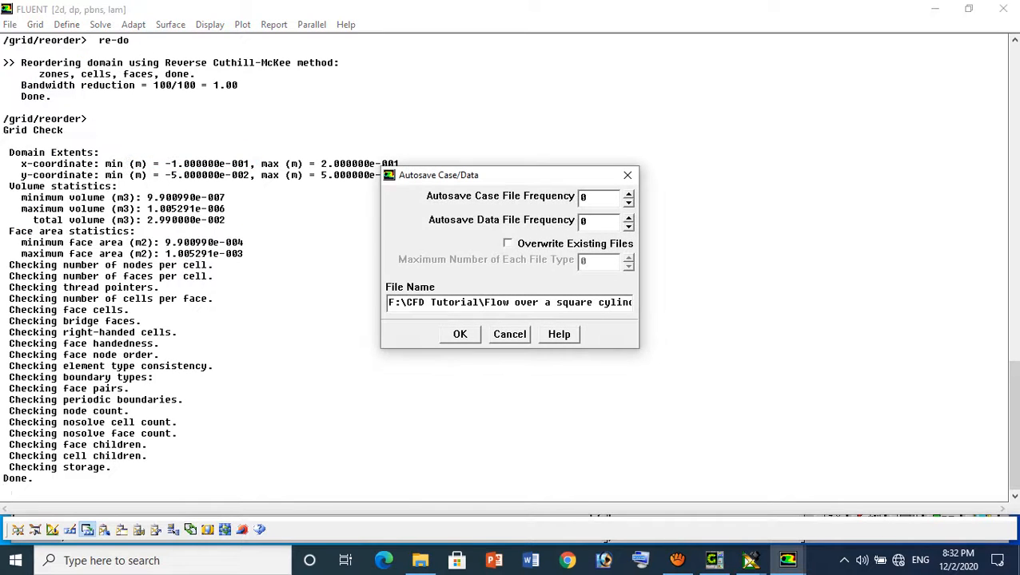
left_click(586, 197)
key("BackSpace")
type("1")
key("BackSpace")
type("50")
key("shift+Home")
type("100")
key("shift+Home")
type("1000")
key("Tab")
type("100")
left_click(459, 334)
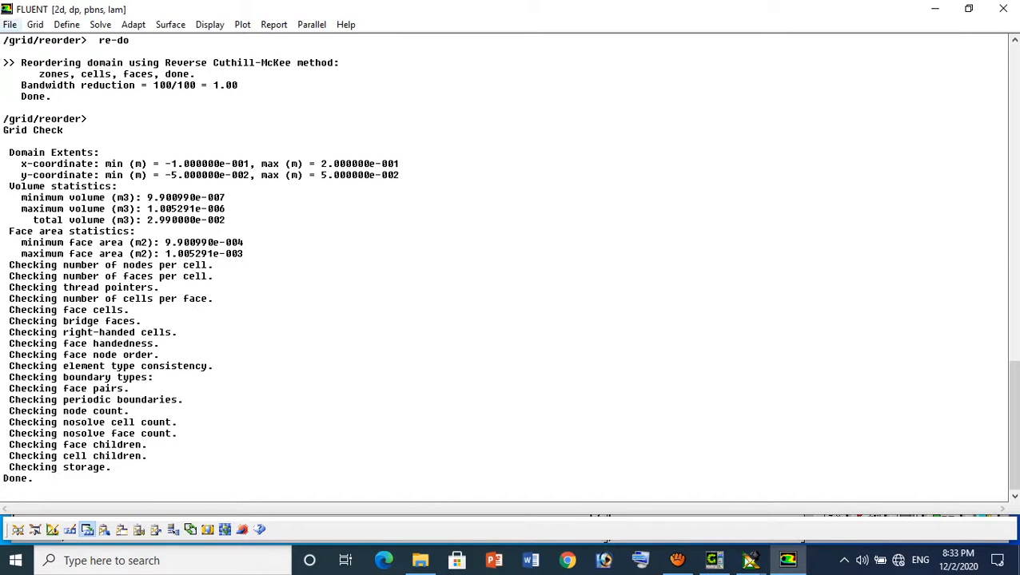
Write the case and data files in compressed form as 2DSquare_Start.cas.gz in the Flow over a square cylinder folder
left_click(9, 24)
mouse_move(36, 59)
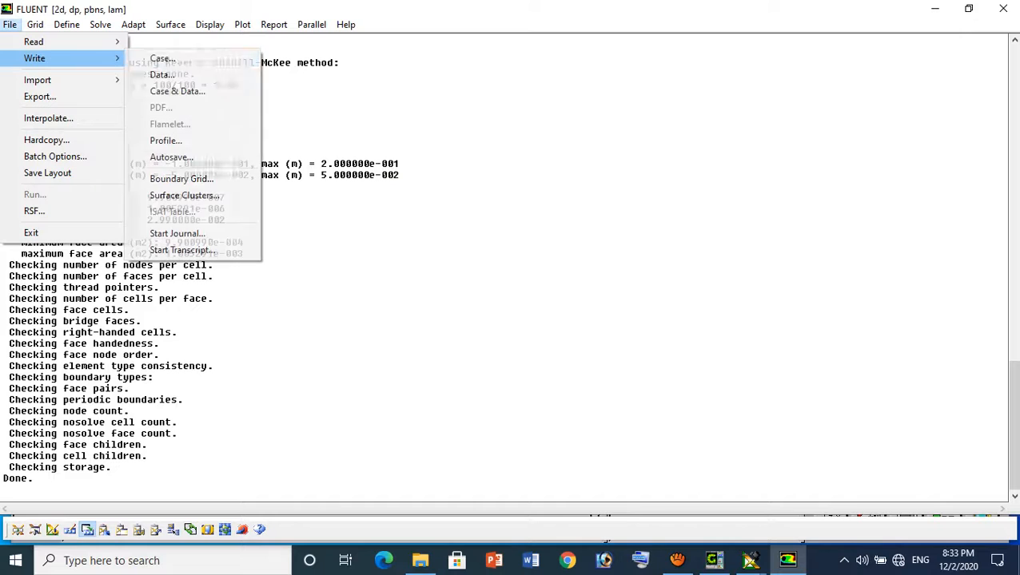
left_click(177, 91)
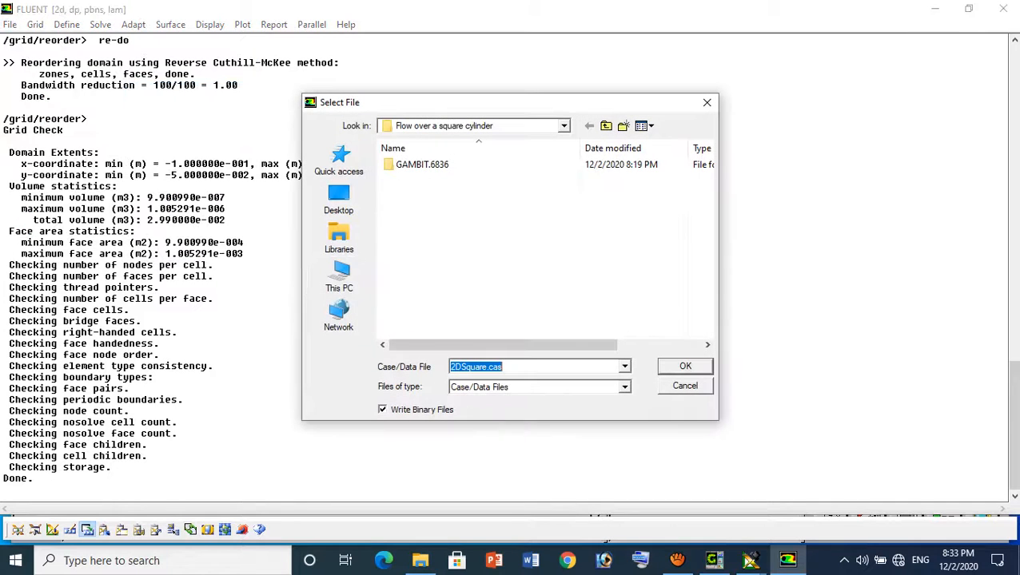
left_click(503, 367)
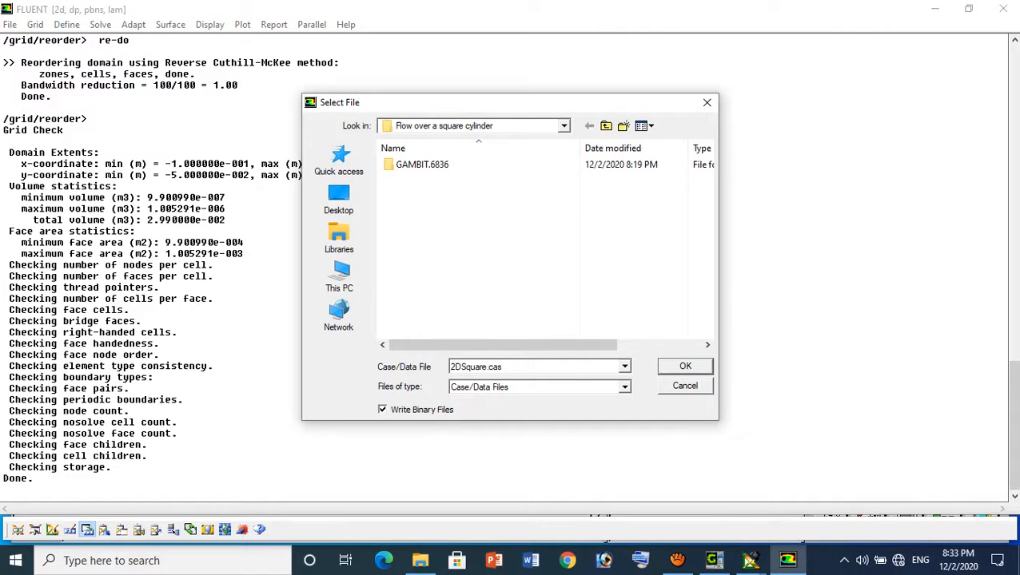
type(".g")
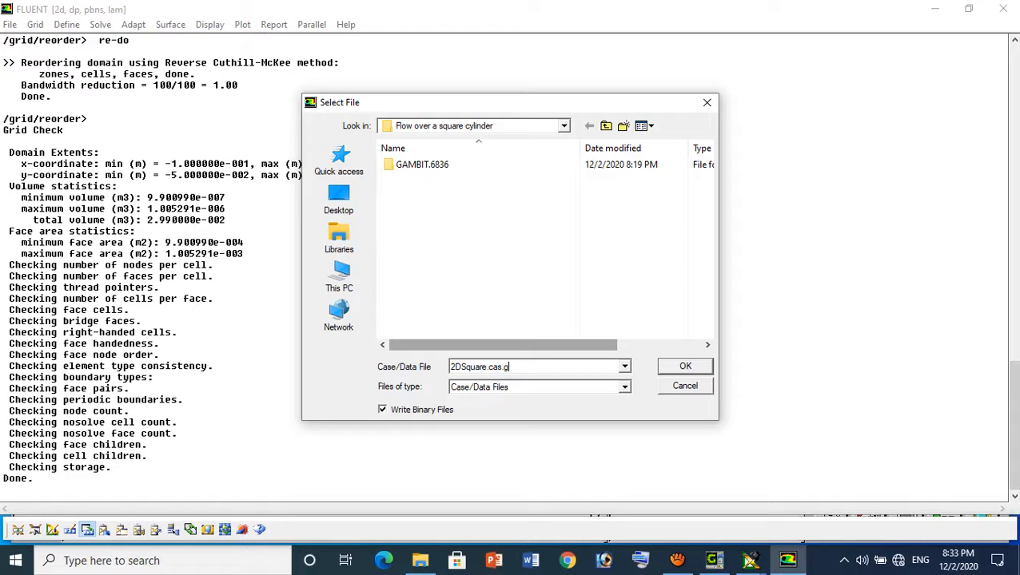
type("z")
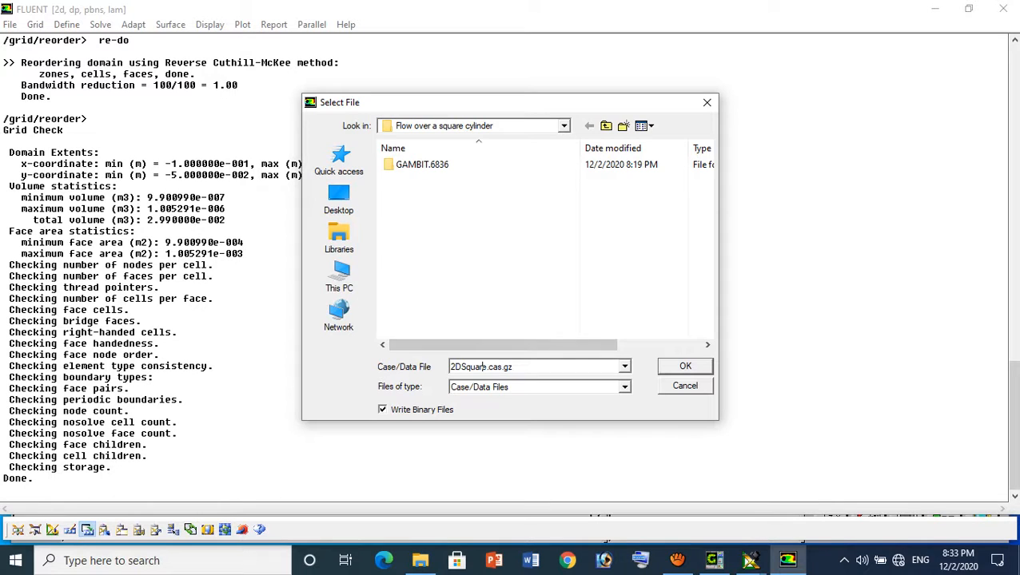
type("_Star")
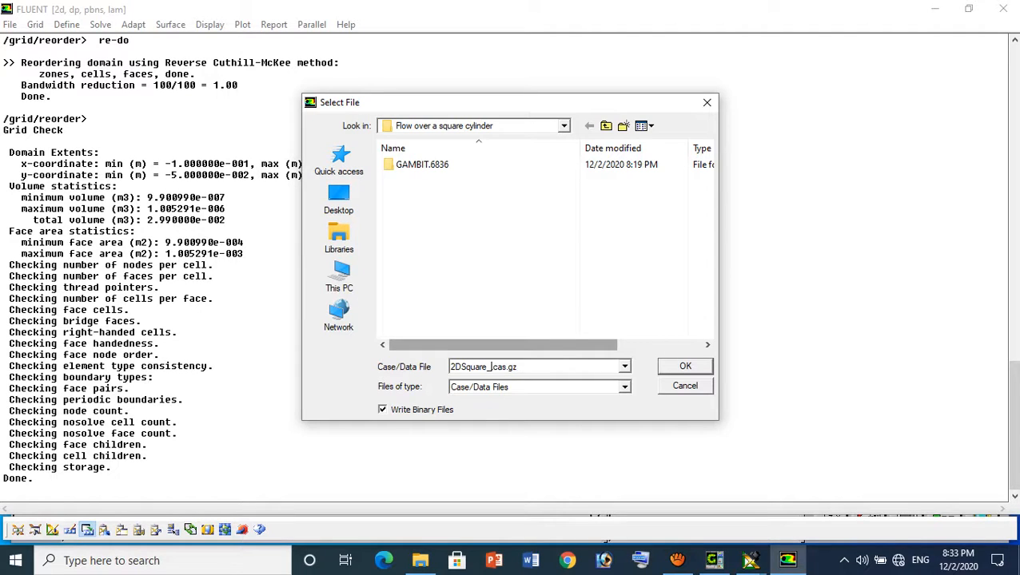
type("t")
key("Return")
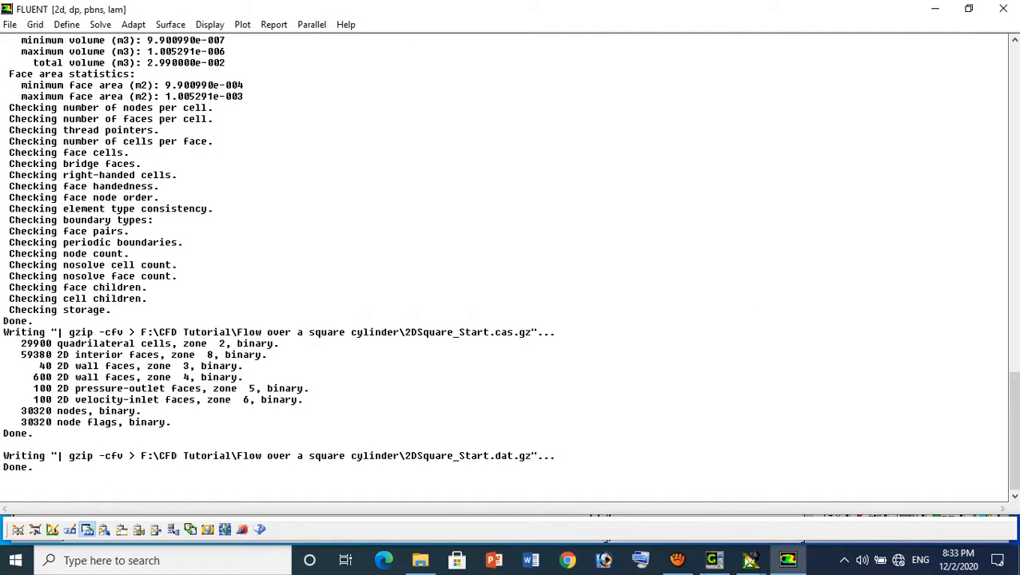
Run the solution for 1000 iterations with the reporting interval left at 1
left_click(100, 24)
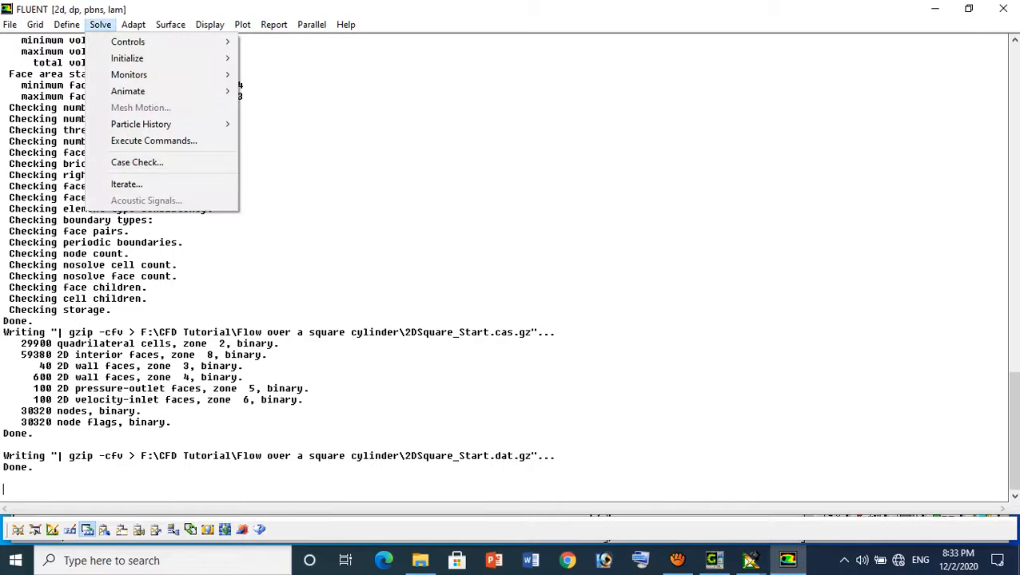
left_click(126, 183)
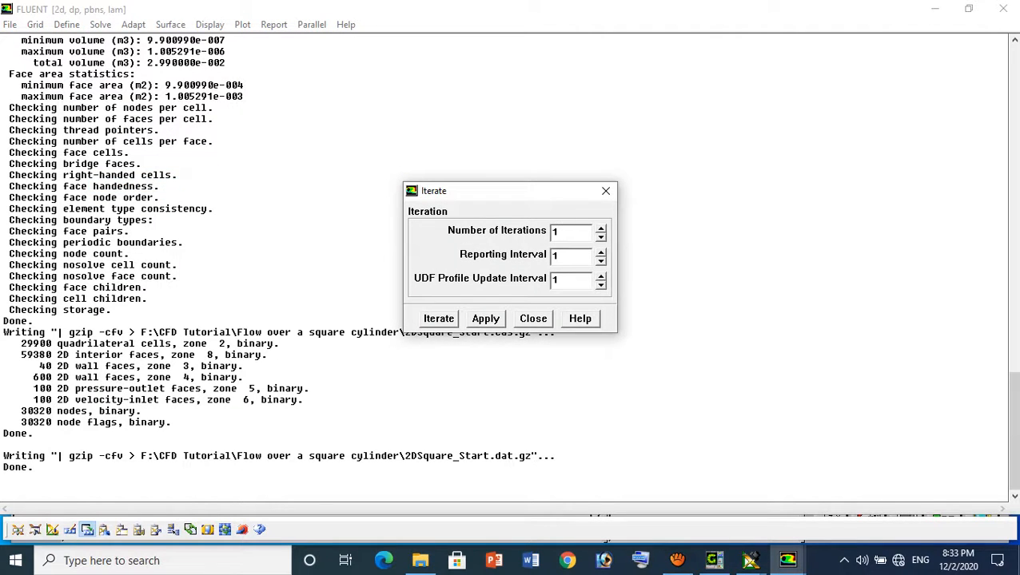
type("000")
left_click(439, 319)
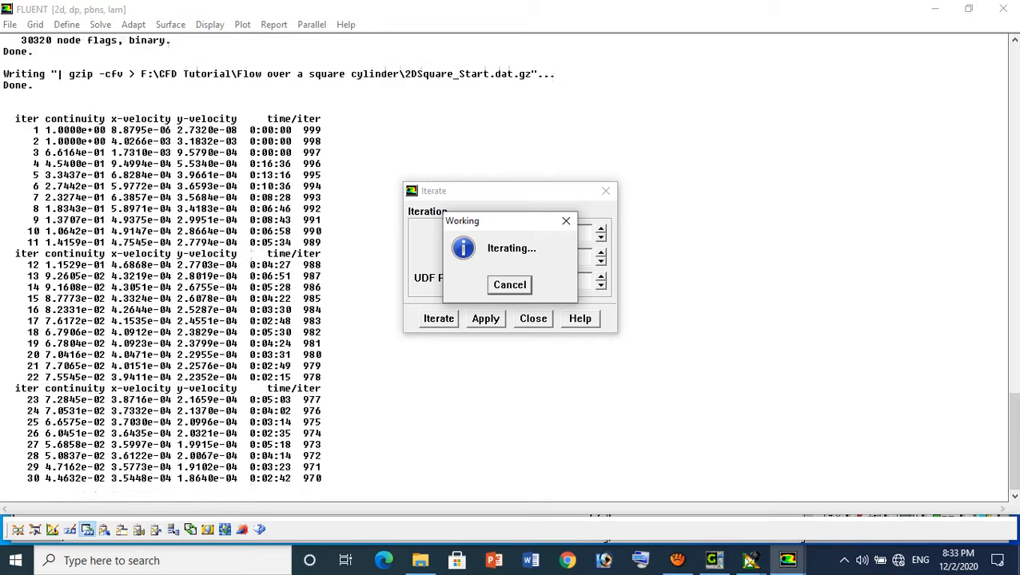
left_click(677, 560)
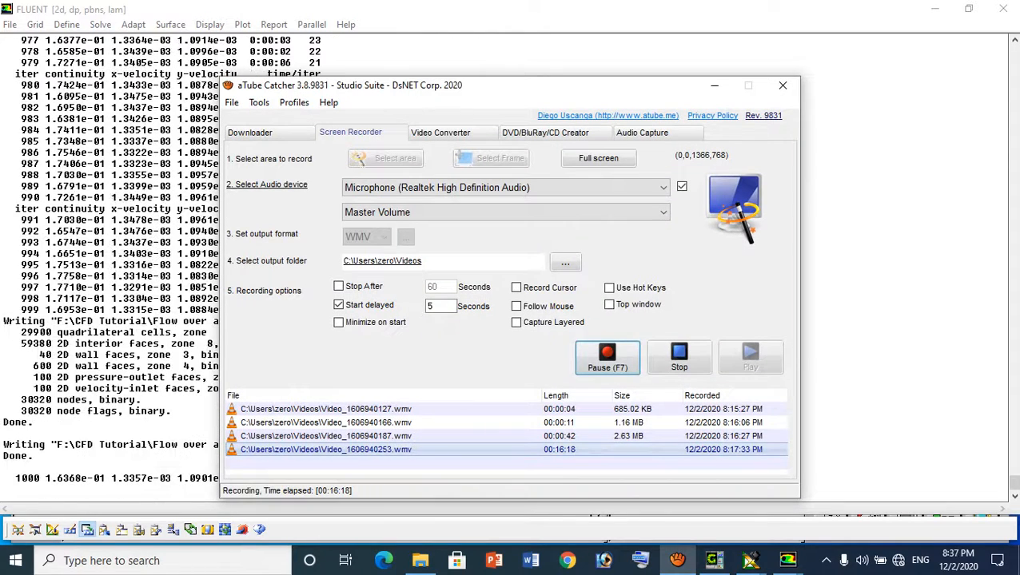
left_click(714, 85)
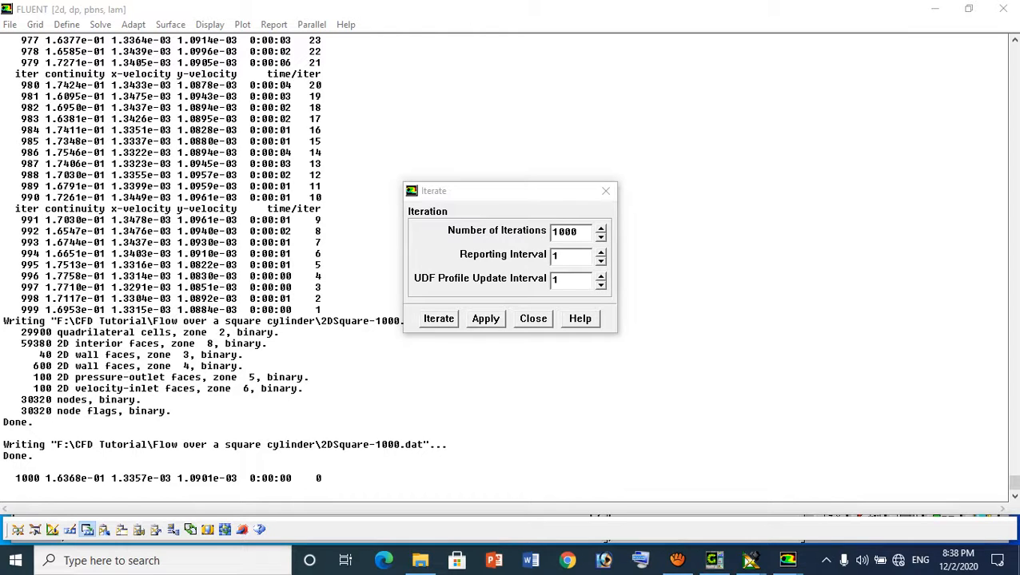
Search the computer's installed applications for "tec" to look up Tecplot, and dismiss the search
left_click(163, 561)
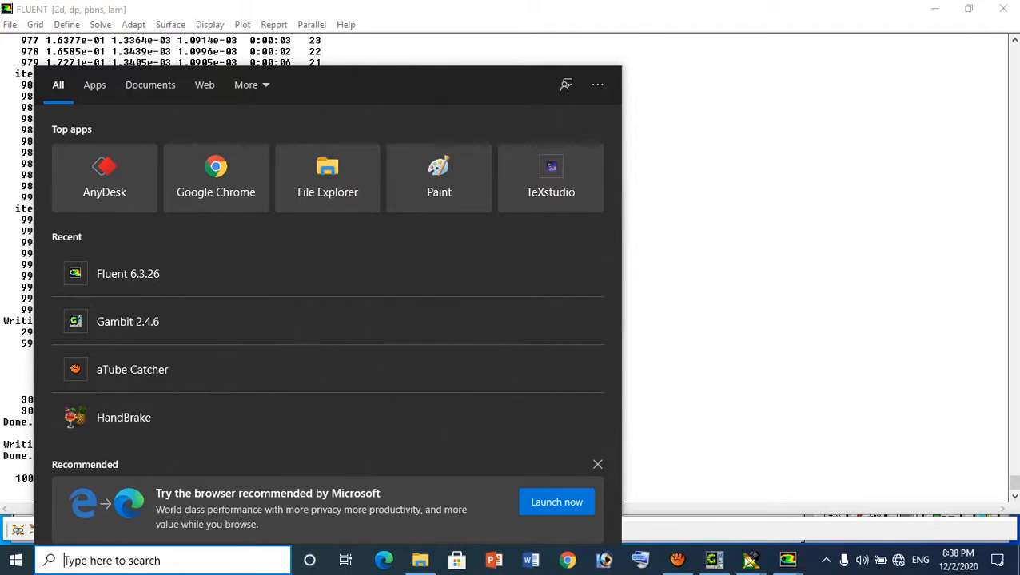
type("tec")
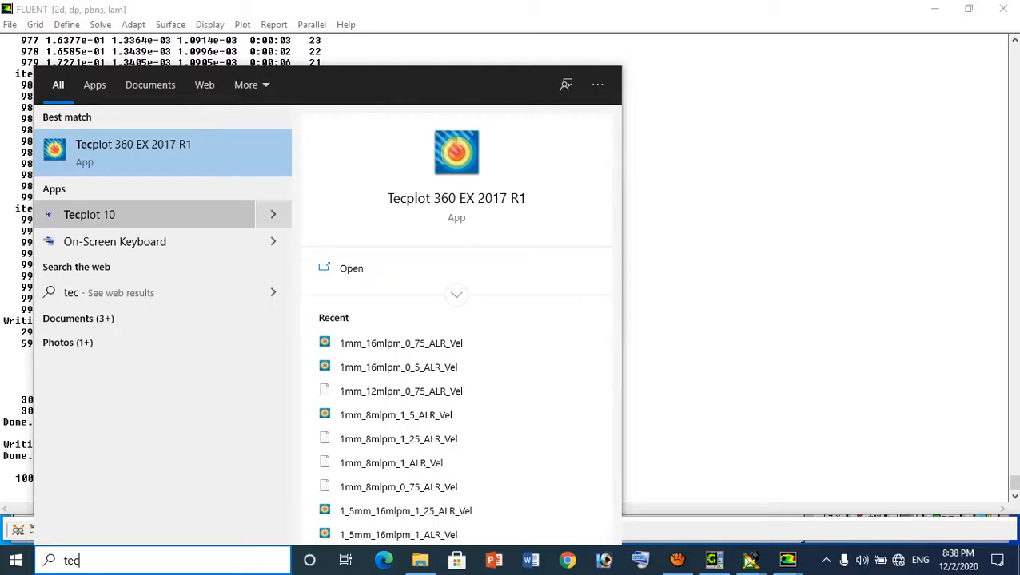
key("Escape")
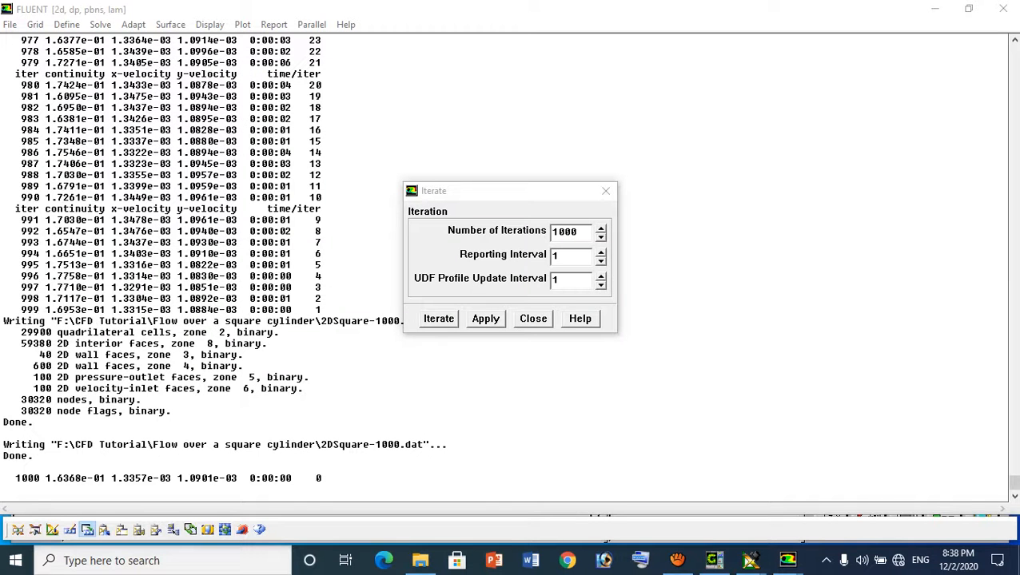
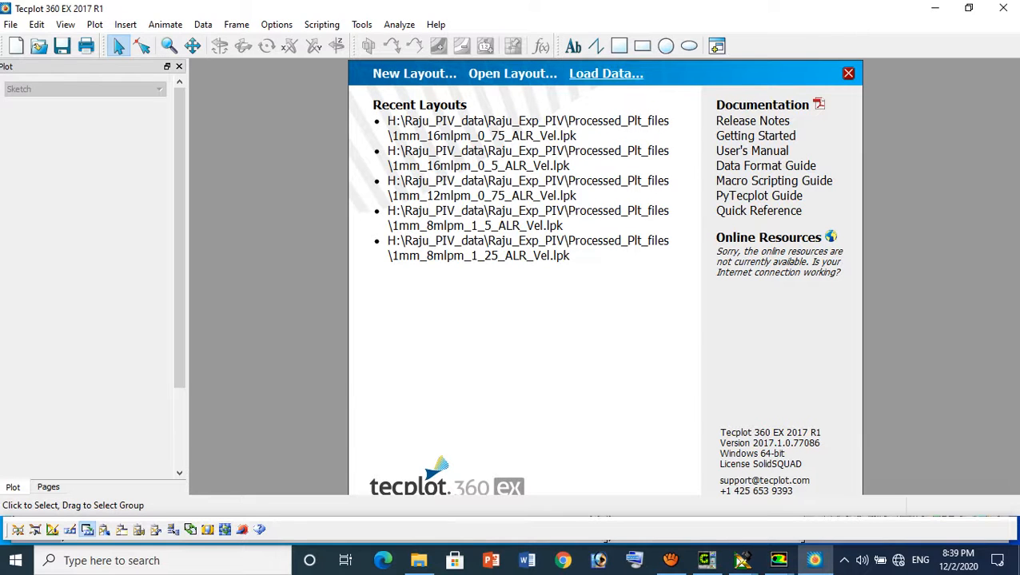
Start loading a data set and browse to the Flow over a square cylinder folder in CFD Tutorial
left_click(606, 74)
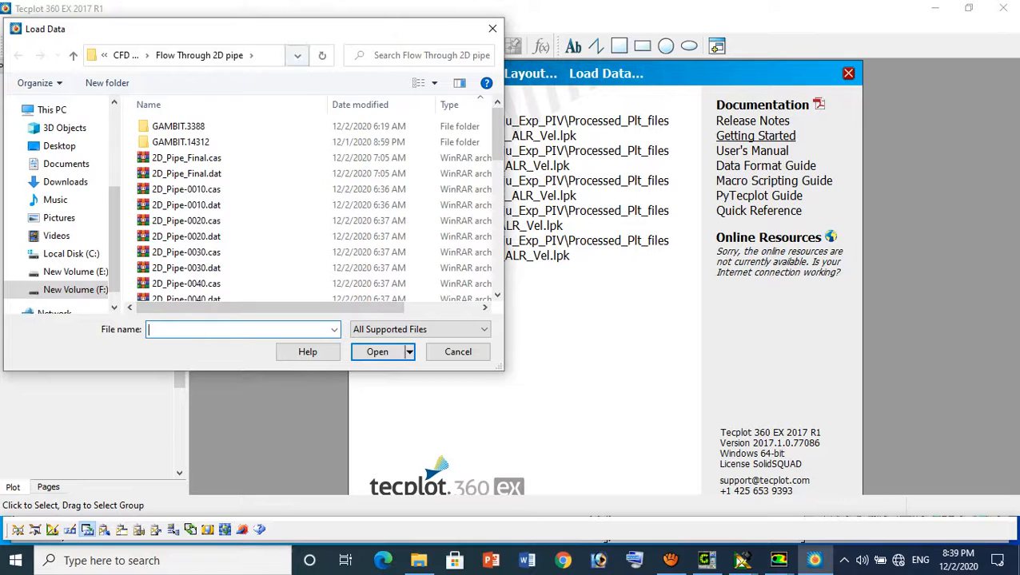
left_click(125, 55)
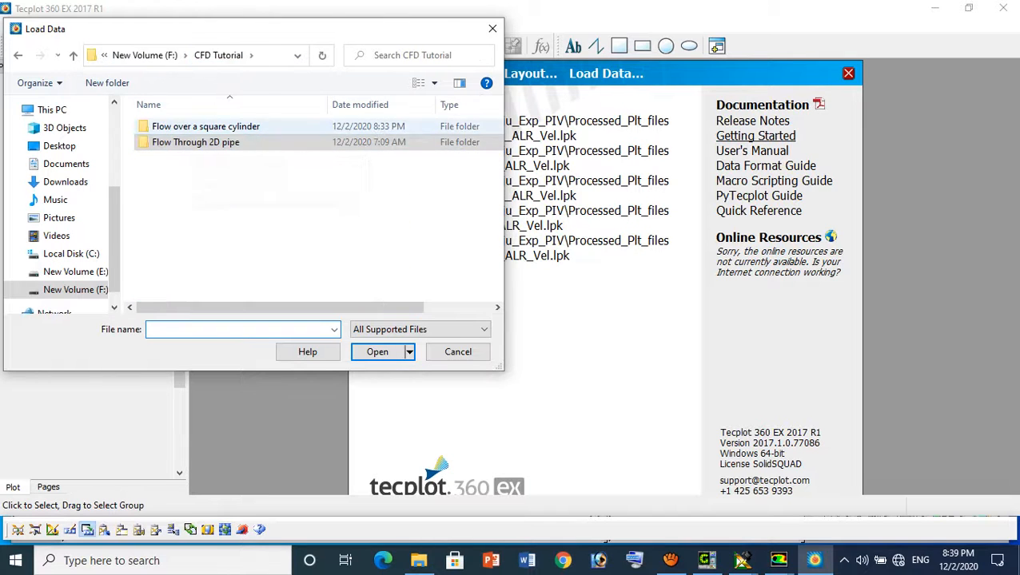
double_click(195, 126)
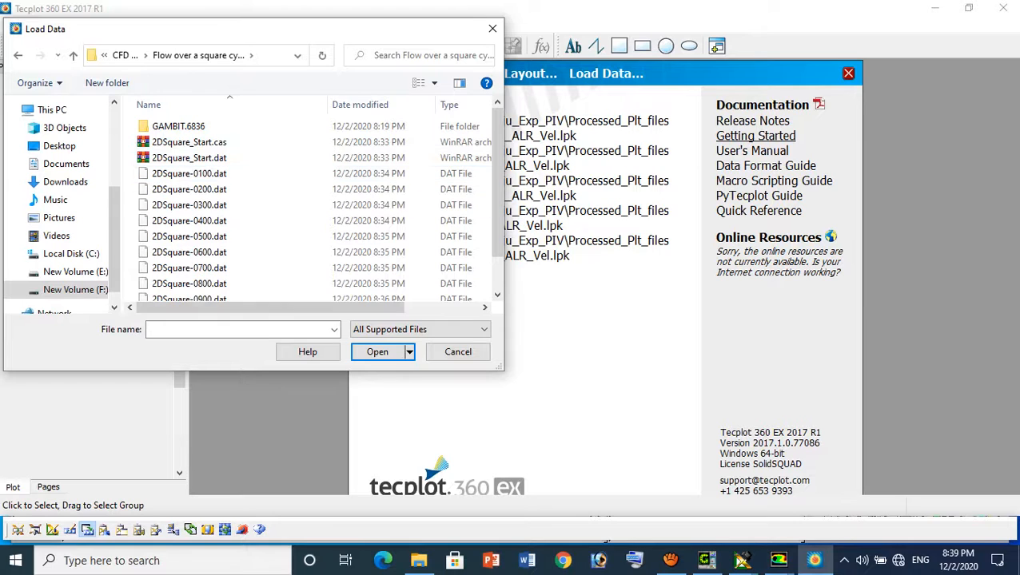
mouse_move(264, 308)
left_mouse_down()
mouse_move(340, 308)
mouse_move(267, 308)
left_mouse_up()
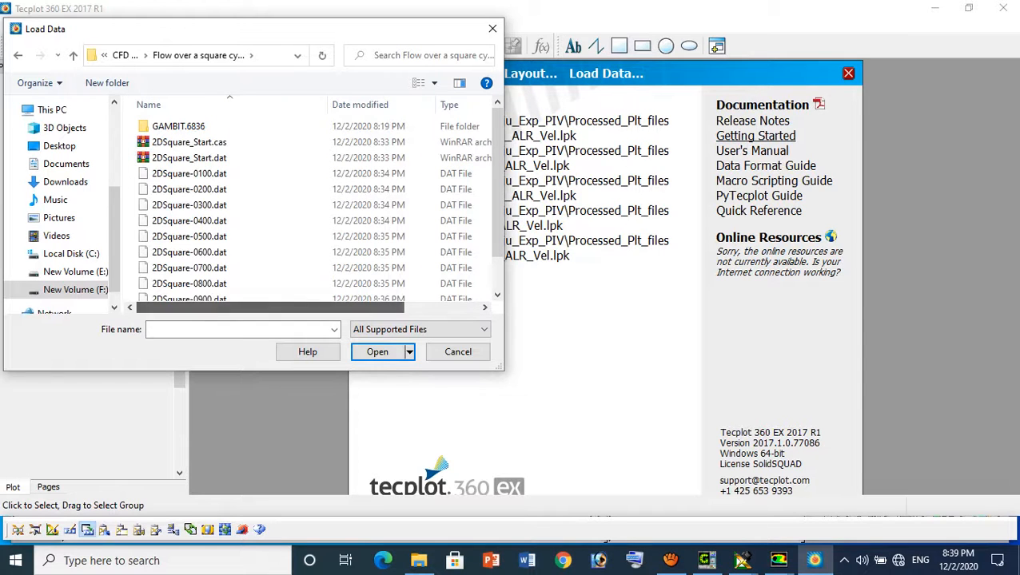
Load 2DSquare-1000.cas together with 2DSquare-1000.dat as the data set
left_click(188, 142)
scroll(260, 230, "down", 1)
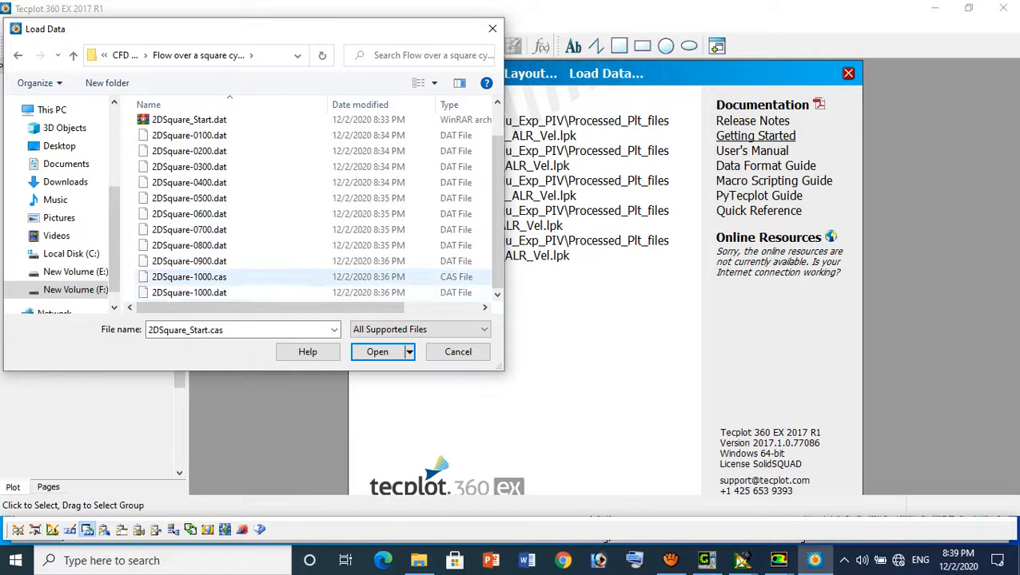
left_click(189, 276)
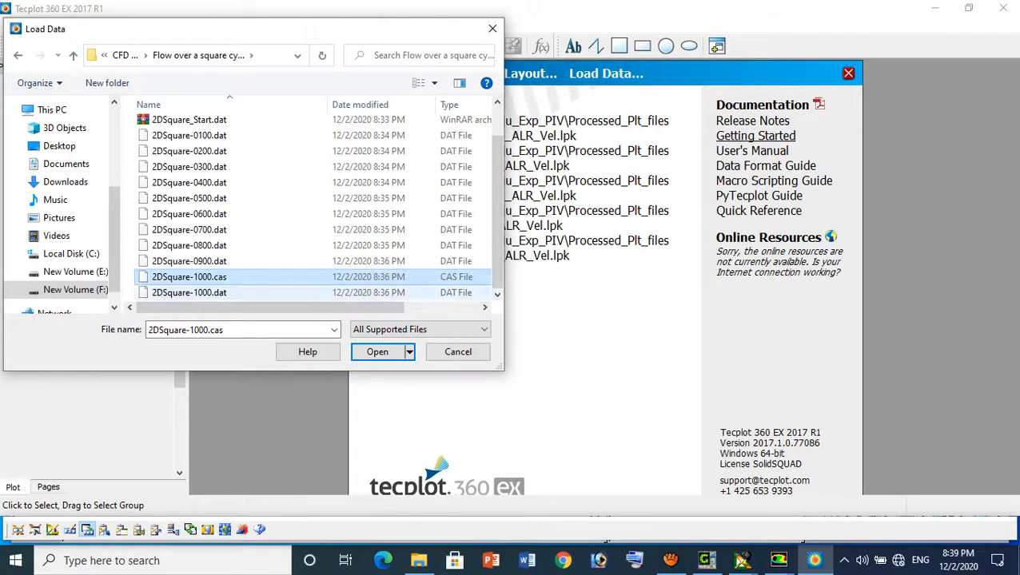
left_click(188, 292, "ctrl")
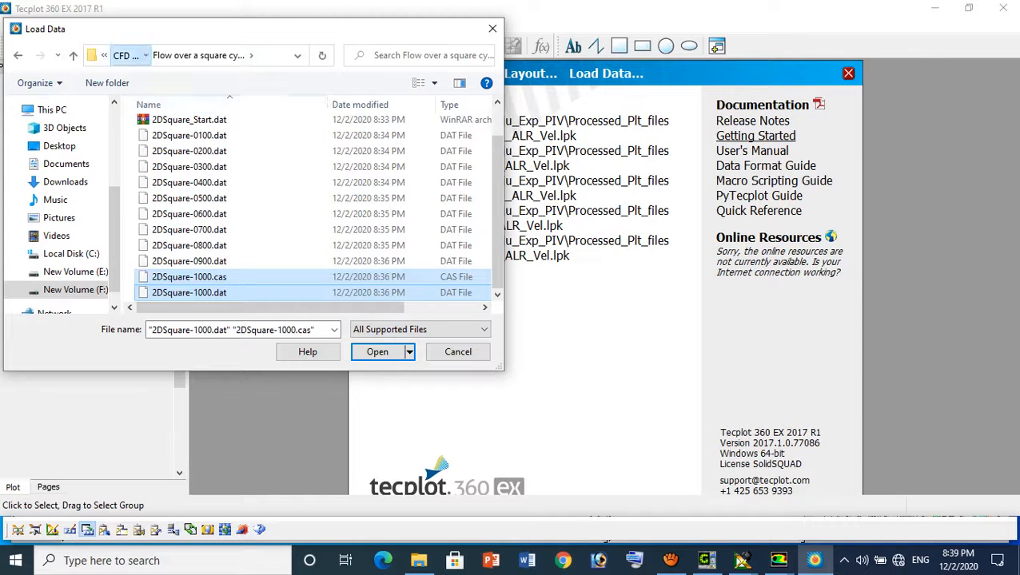
left_click(126, 55)
double_click(206, 126)
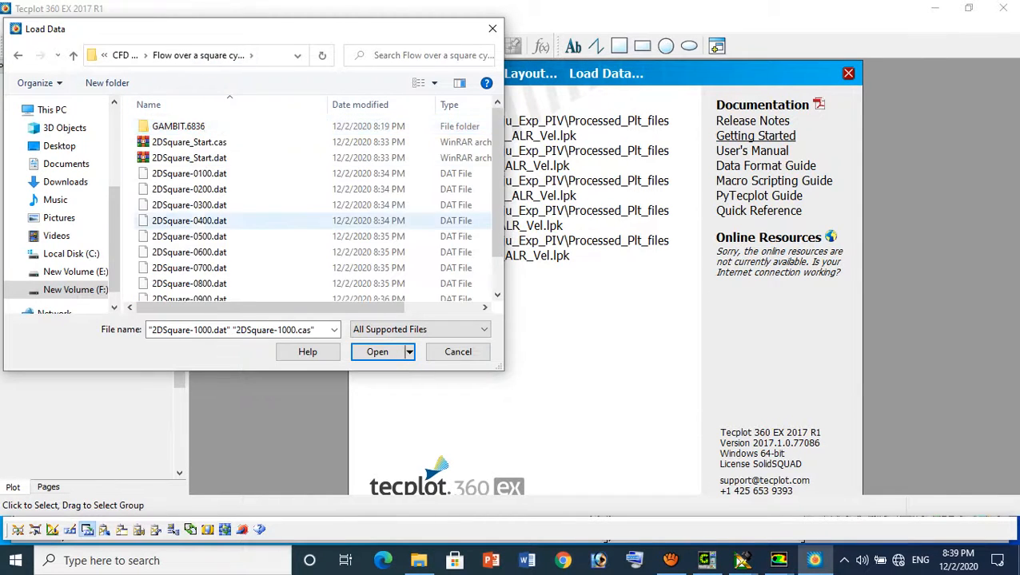
scroll(200, 223, "down", 2)
left_click(189, 278)
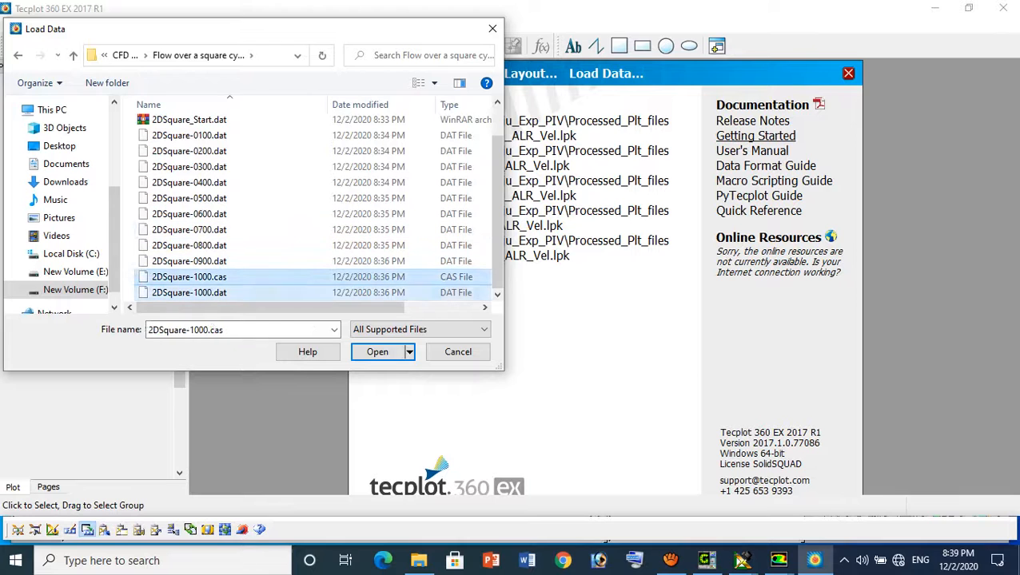
left_click(188, 293, "ctrl")
key("Return")
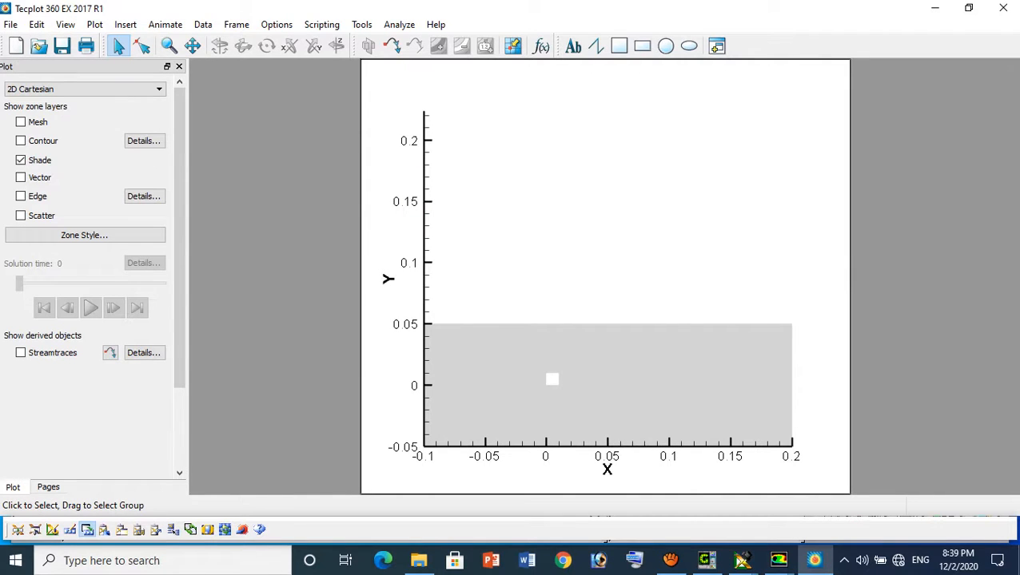
Show the X-axis ticks on the top grid border as well and set their direction to Out
left_click(95, 24)
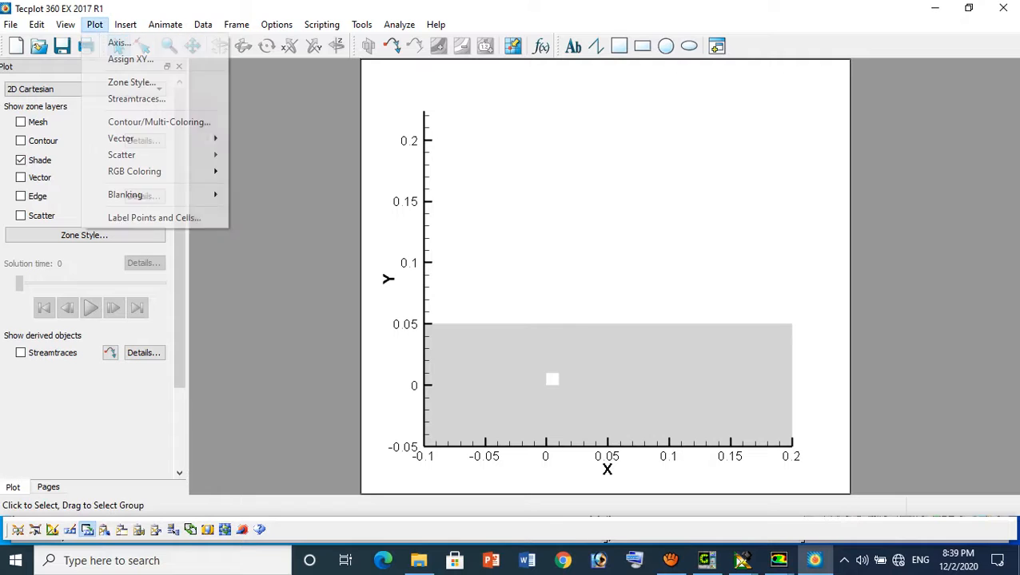
left_click(120, 40)
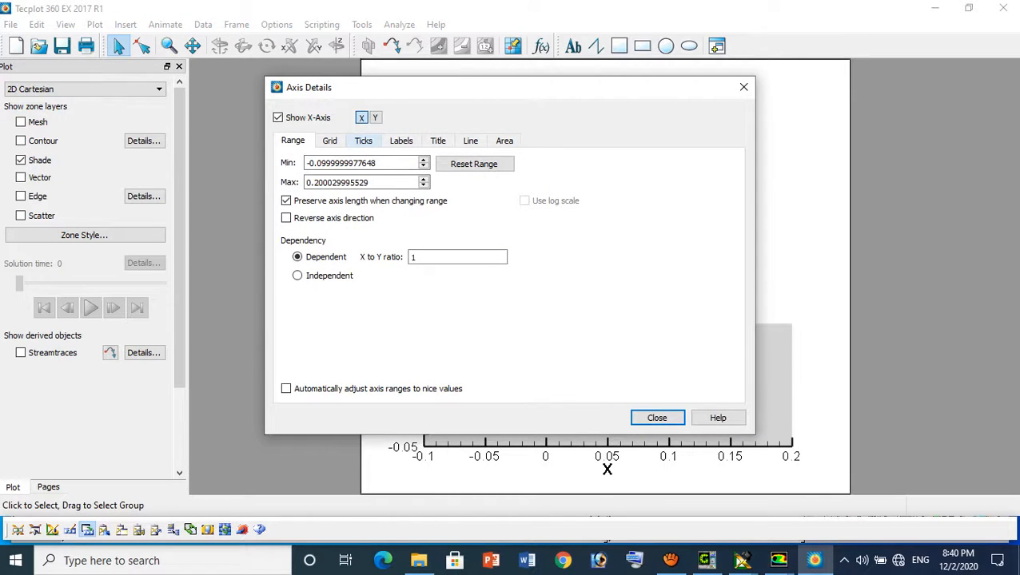
left_click(363, 139)
left_click(290, 208)
left_click(354, 243)
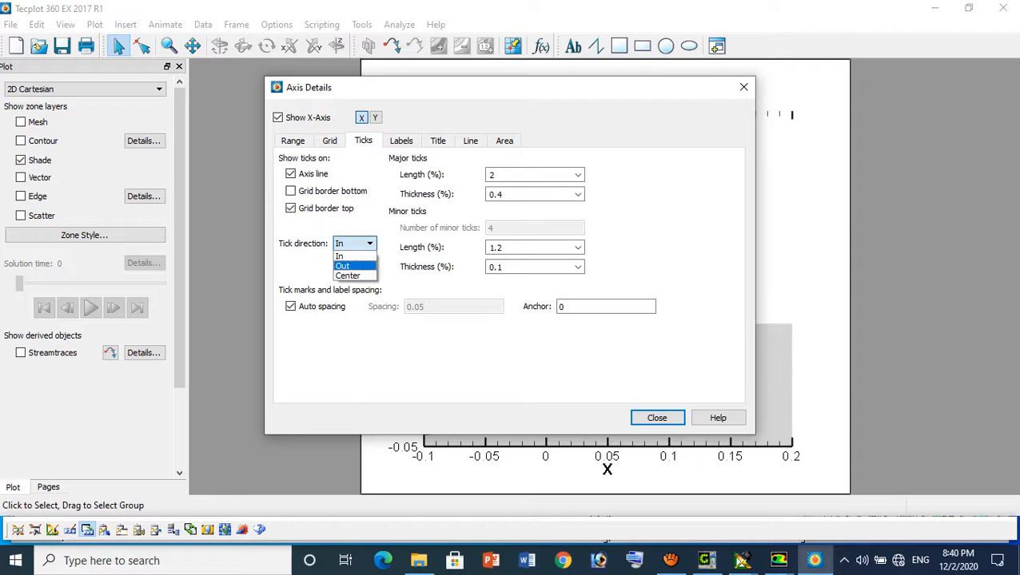
left_click(346, 266)
Set the Y-axis tick direction to Out
left_click(375, 118)
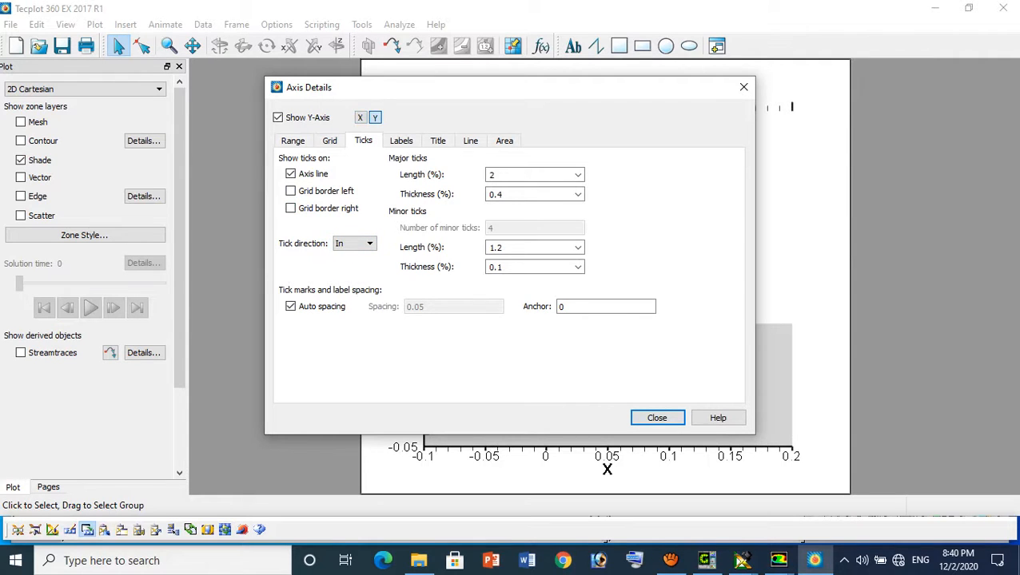
left_click(354, 243)
left_click(346, 254)
left_click(354, 243)
left_click(346, 266)
Show the grid border line for the Y-axis and move the axis settings aside to uncover the plot
left_click(470, 141)
left_click(286, 237)
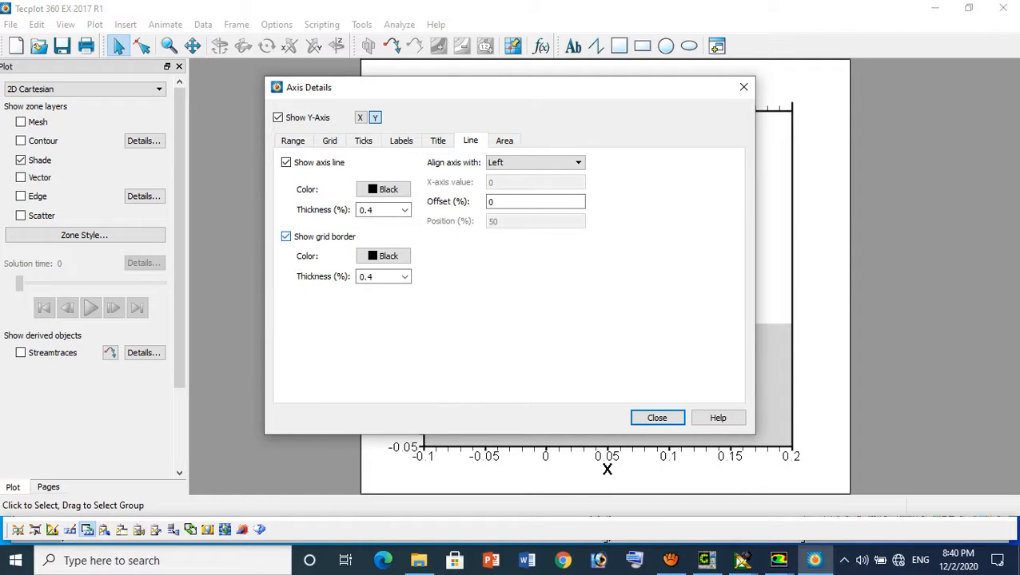
left_click_drag(400, 87, 751, 87)
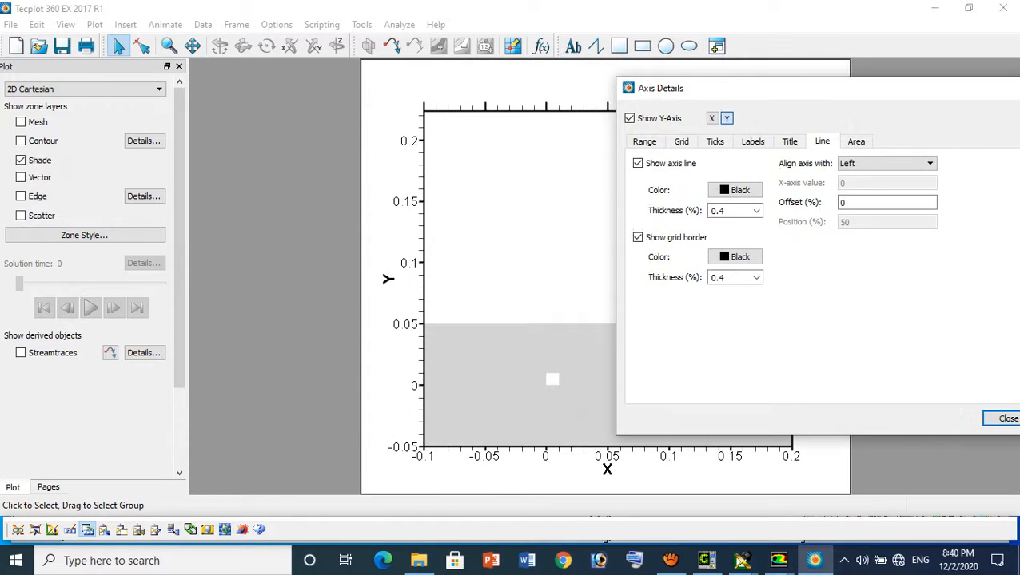
Set the Y-axis range from -0.05 to 0.05 with the axis length still preserved
left_click(645, 141)
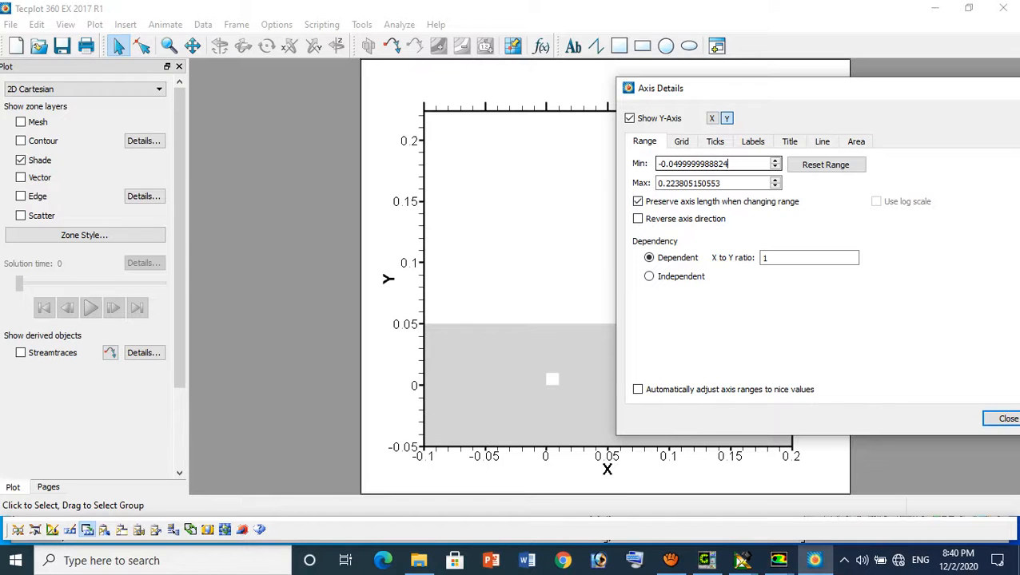
left_click_drag(730, 164, 655, 164)
type("-0.5")
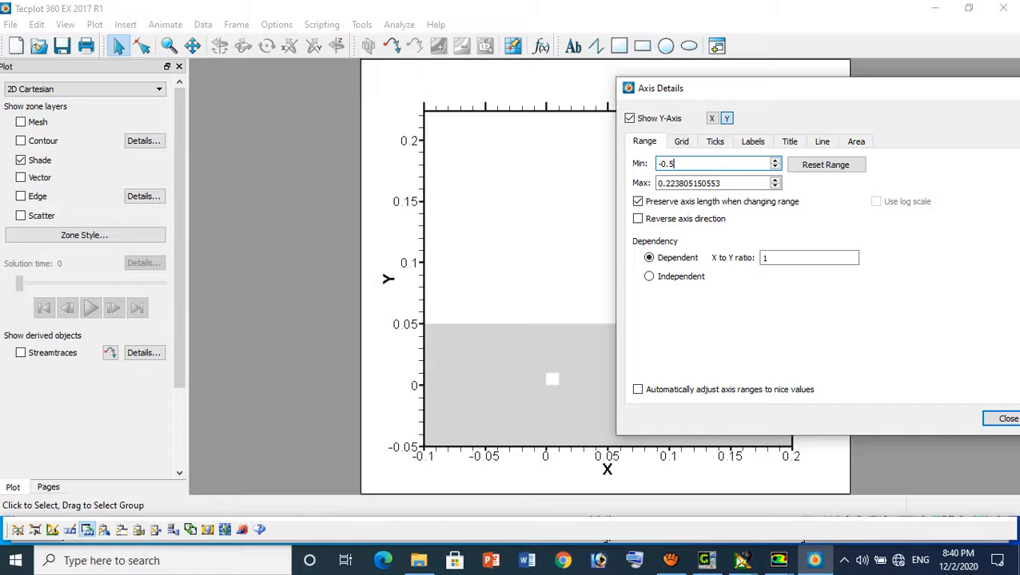
key("BackSpace")
type("05")
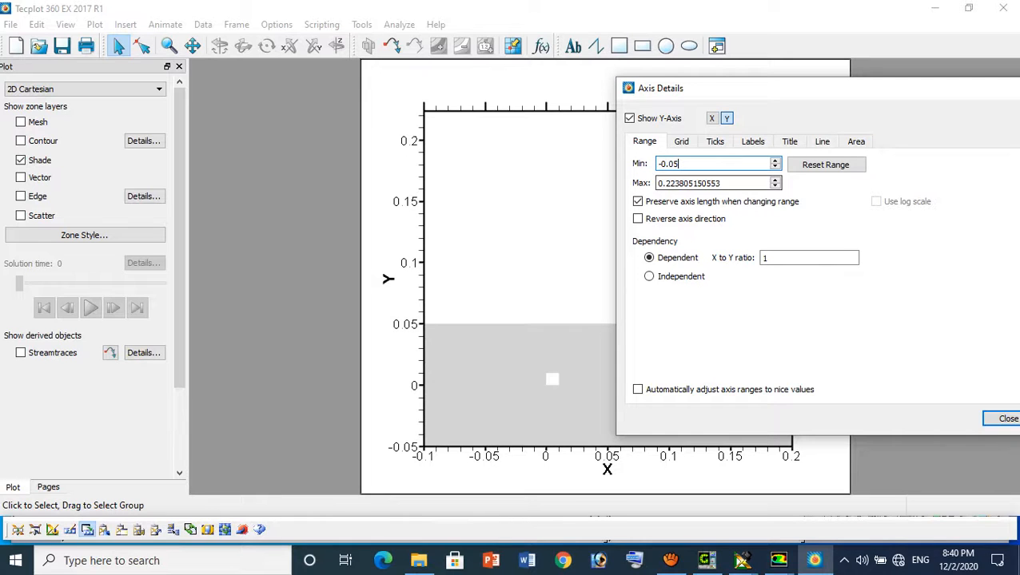
left_click_drag(722, 183, 655, 183)
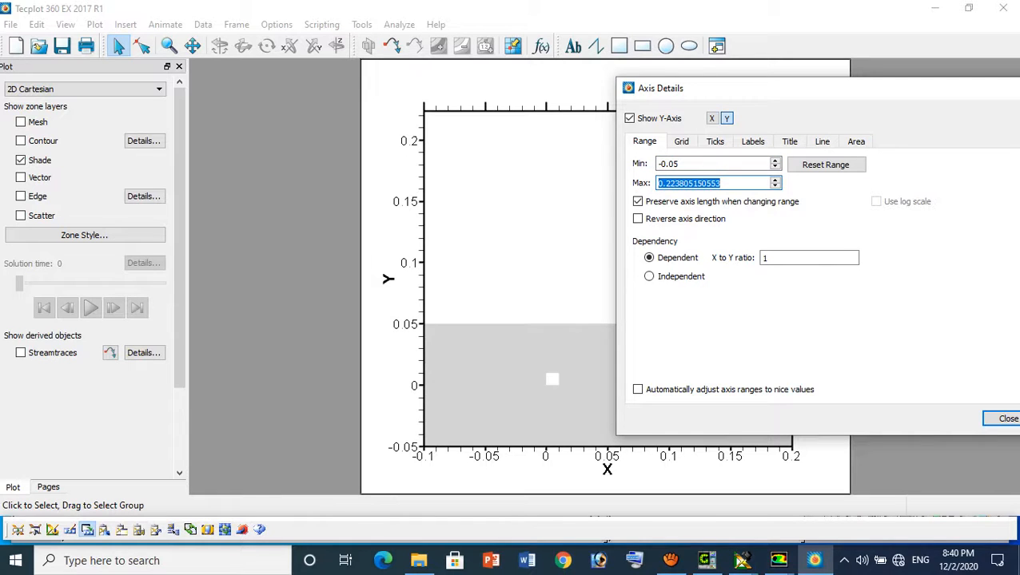
type("0.05")
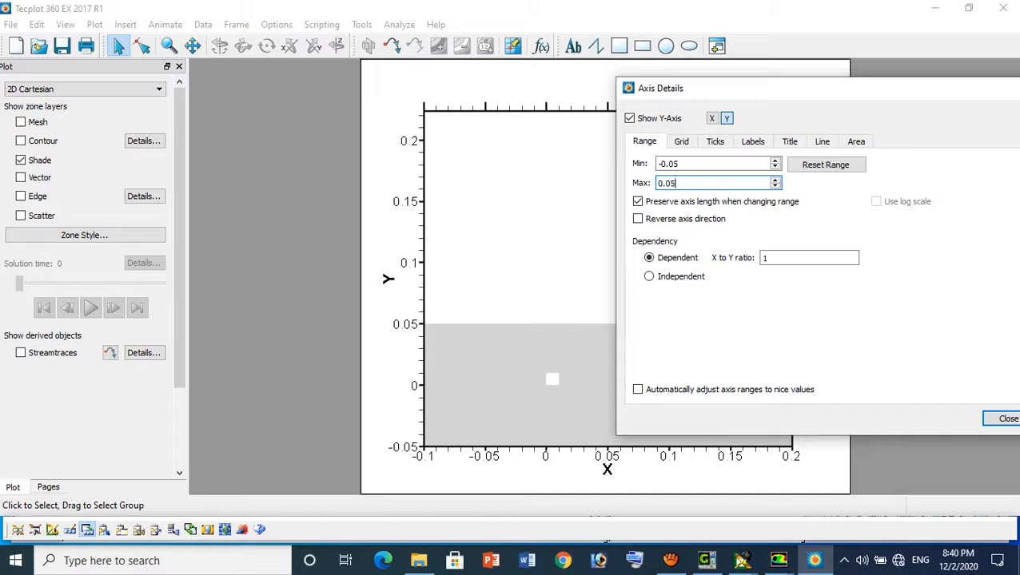
key("Return")
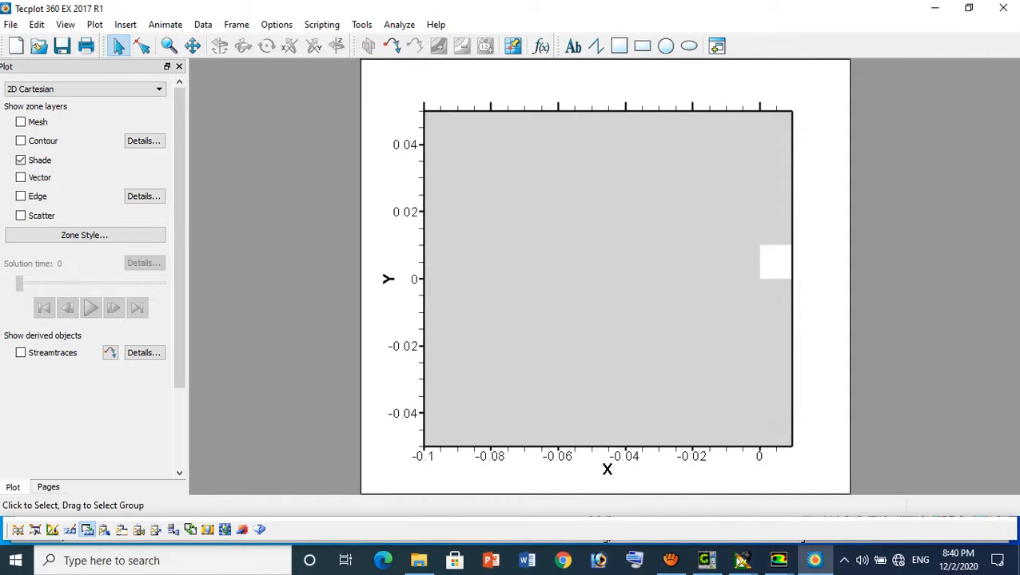
Turn off preserving the axis length when changing range, and fit the plot view to the data
left_click(94, 24)
left_click(111, 37)
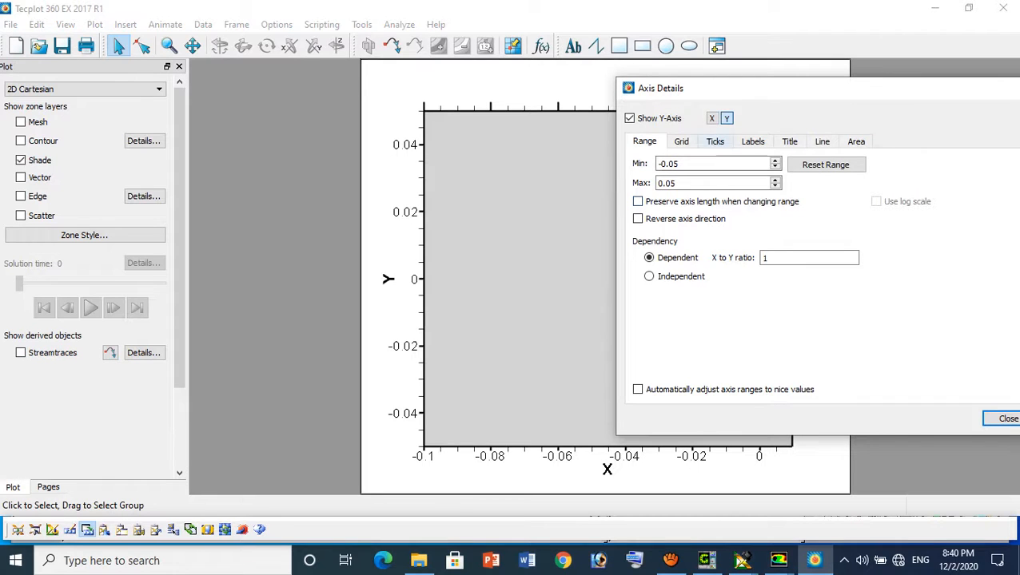
left_click(712, 118)
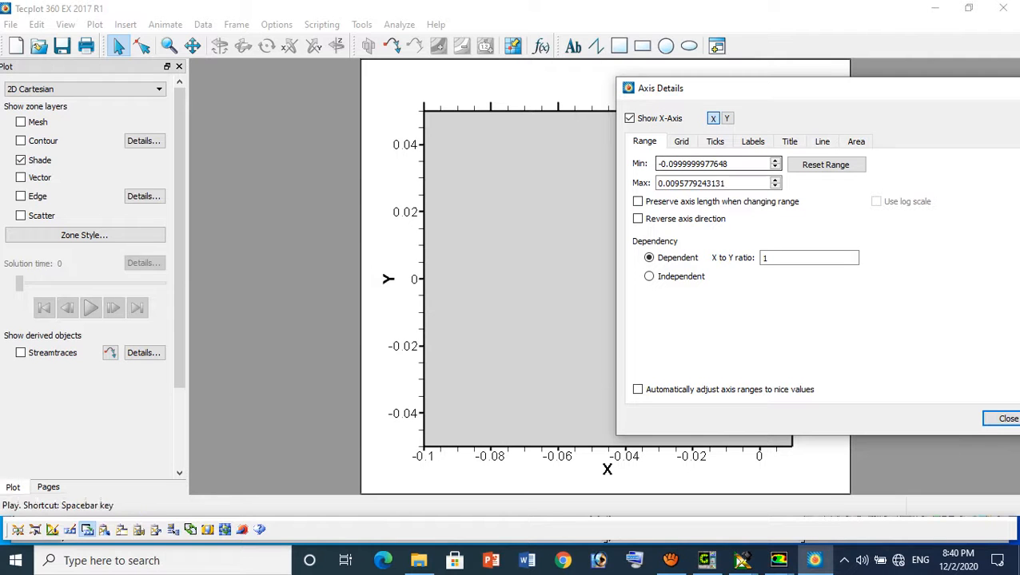
left_click(66, 25)
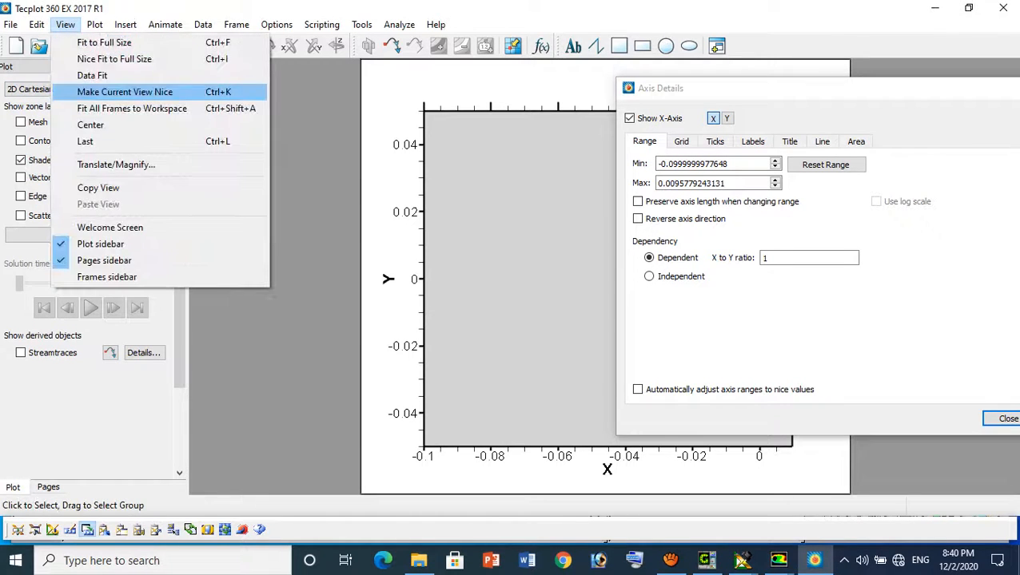
left_click(152, 72)
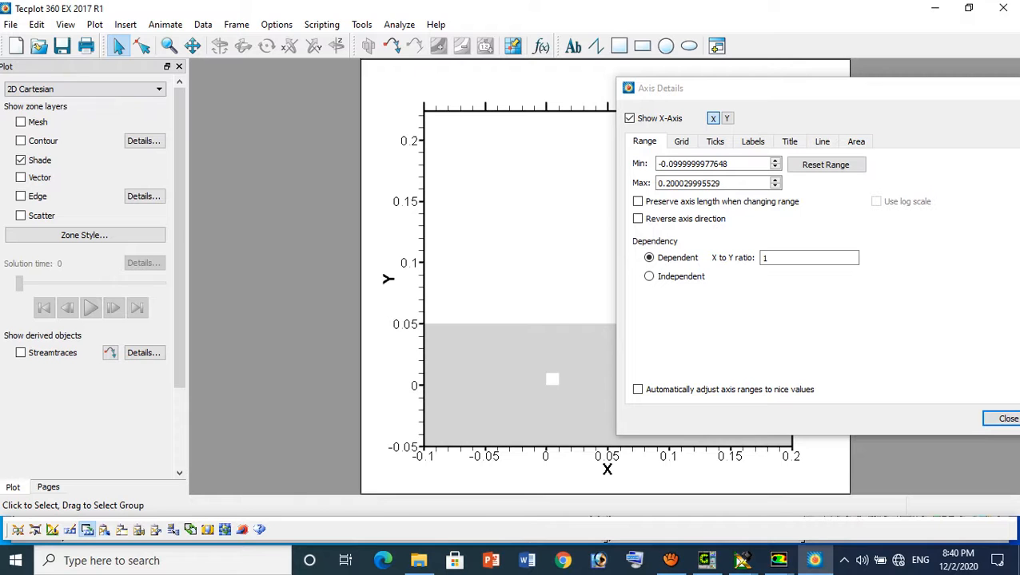
Set the Y-axis range to a minimum of -0.05 and a maximum of 0.05
left_click_drag(719, 88, 867, 90)
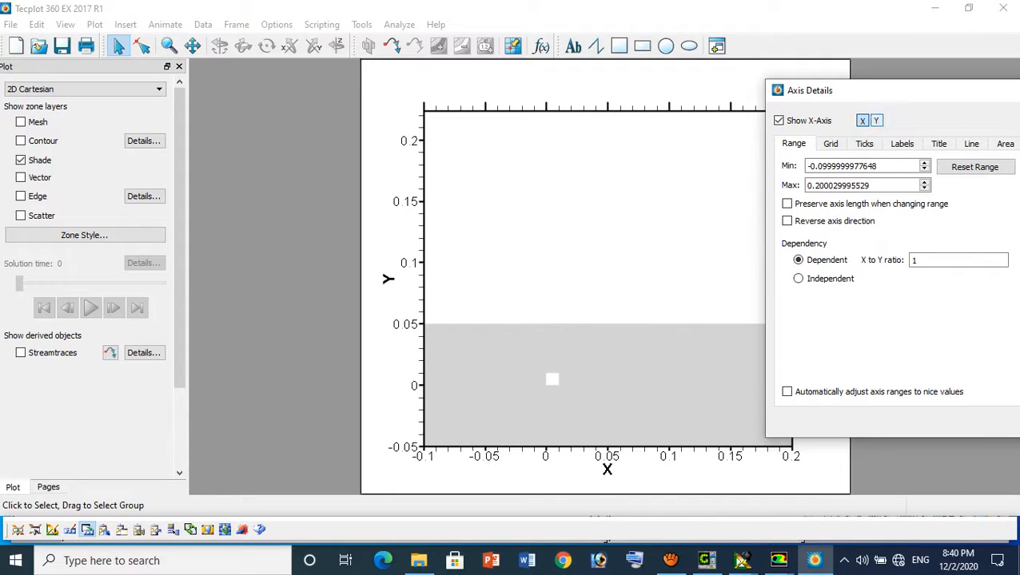
left_click(876, 121)
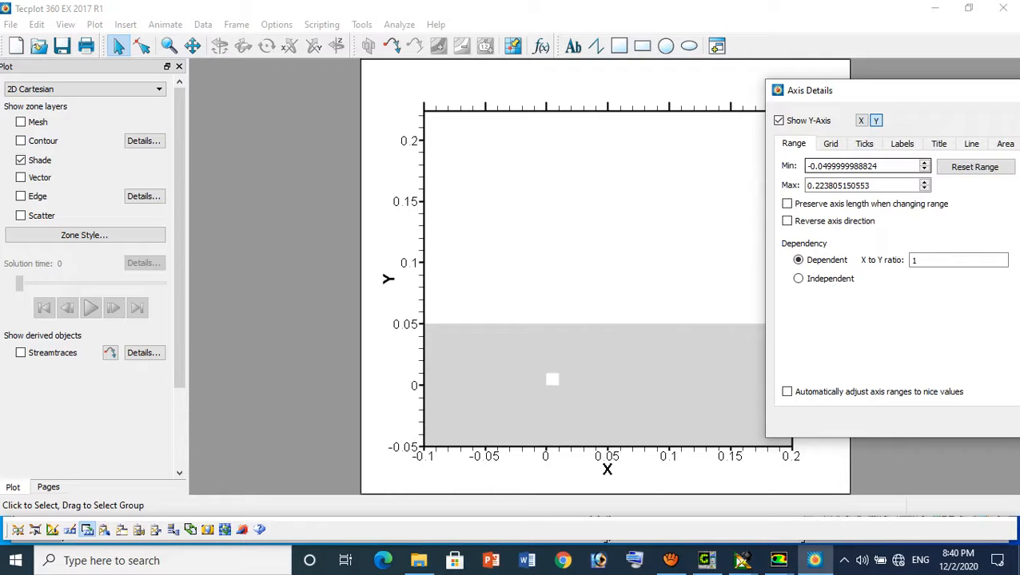
left_click_drag(826, 166, 876, 166)
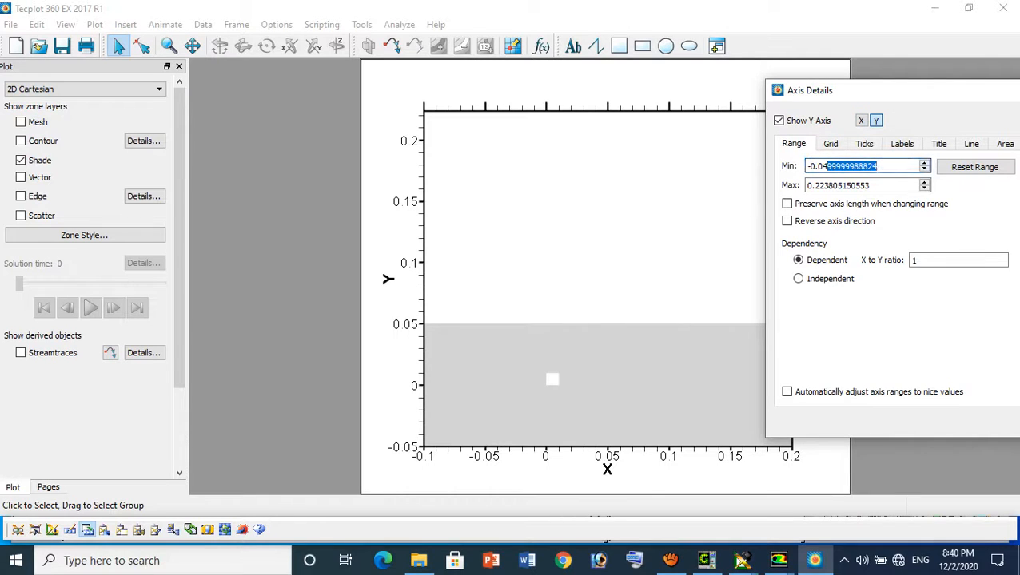
key("BackSpace")
key("BackSpace")
type("5")
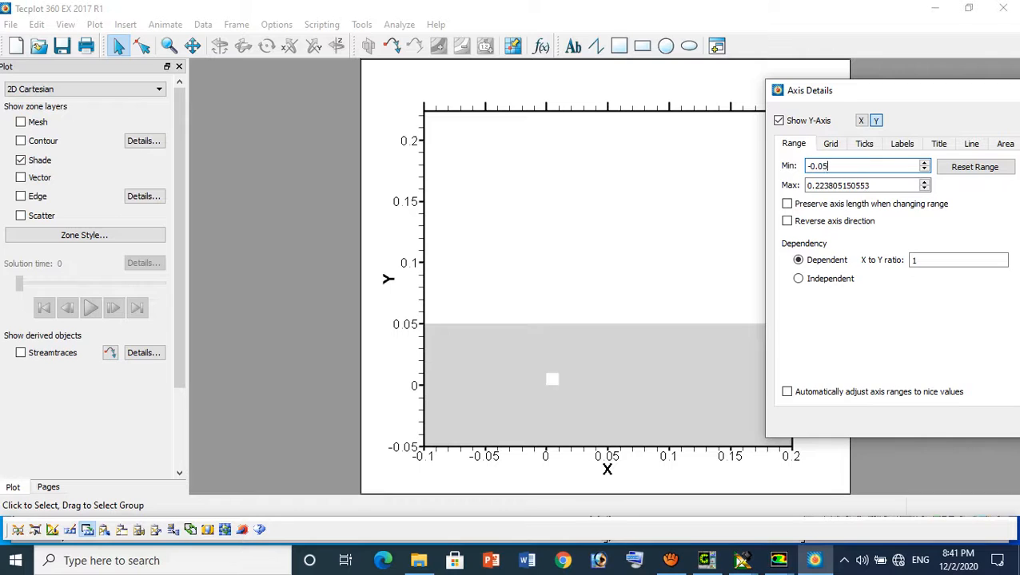
key("Tab")
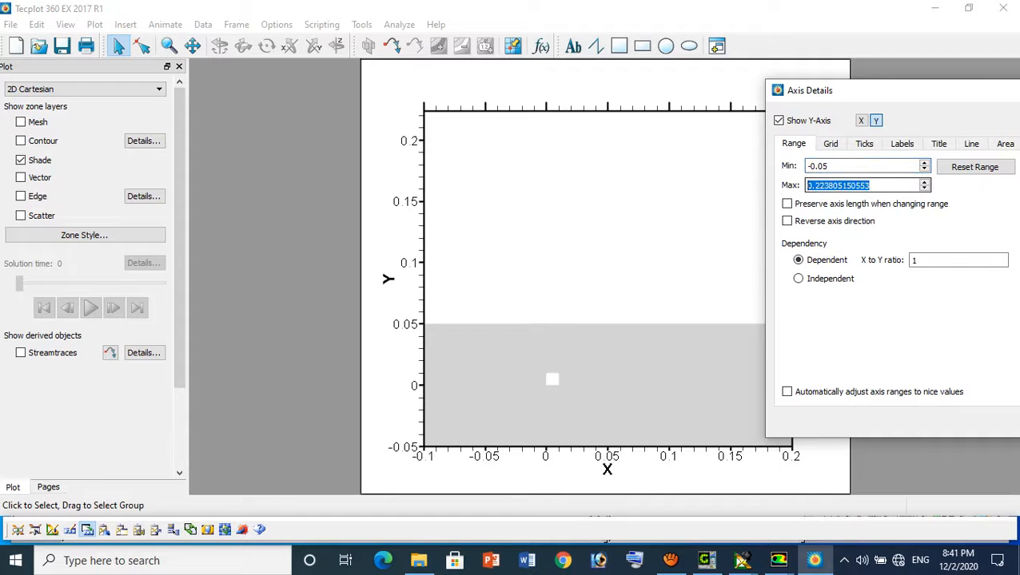
type("0.05")
key("Return")
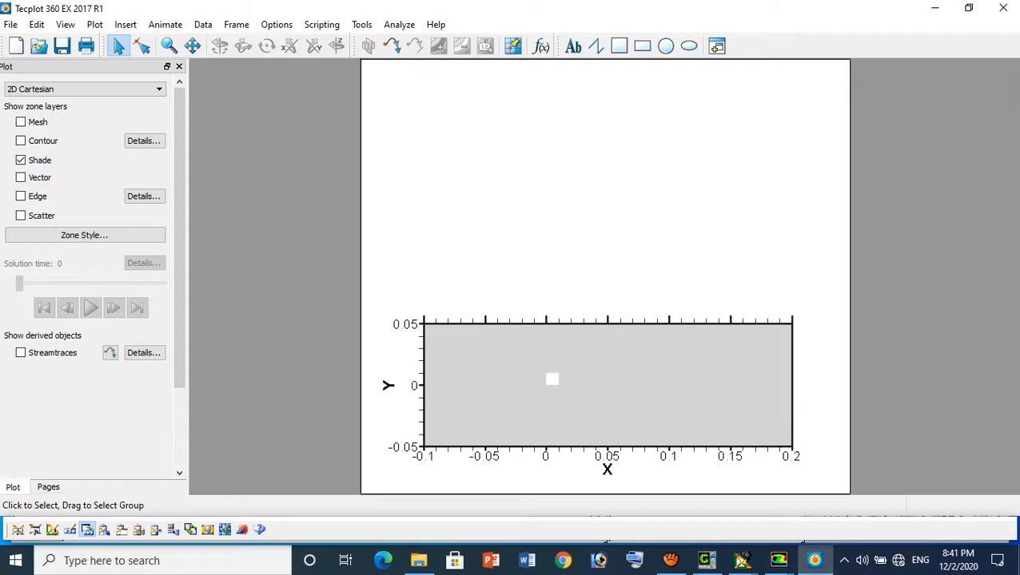
Turn on the contour layer and set its variable to X Velocity
left_click(21, 141)
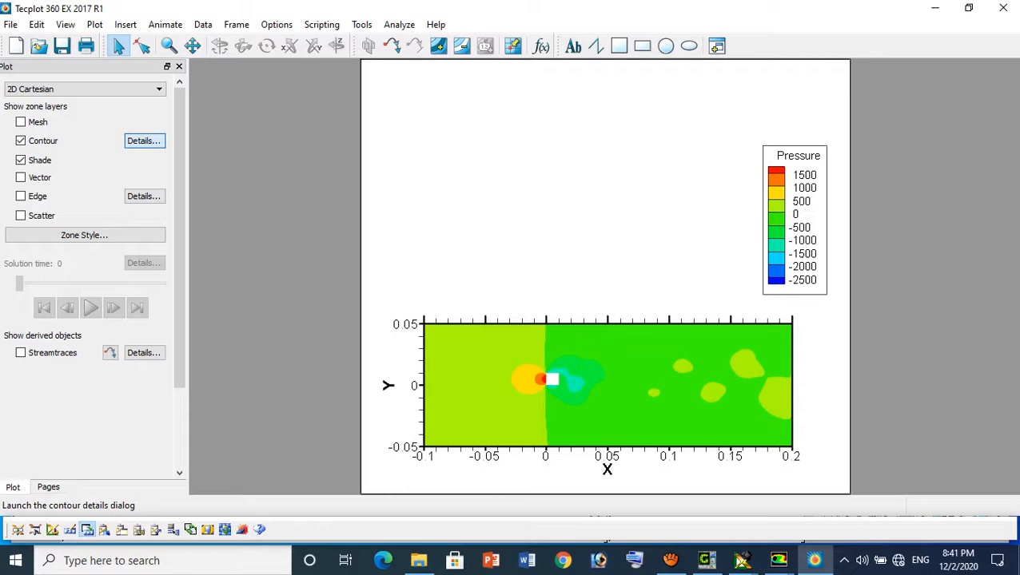
left_click(144, 140)
left_click(439, 52)
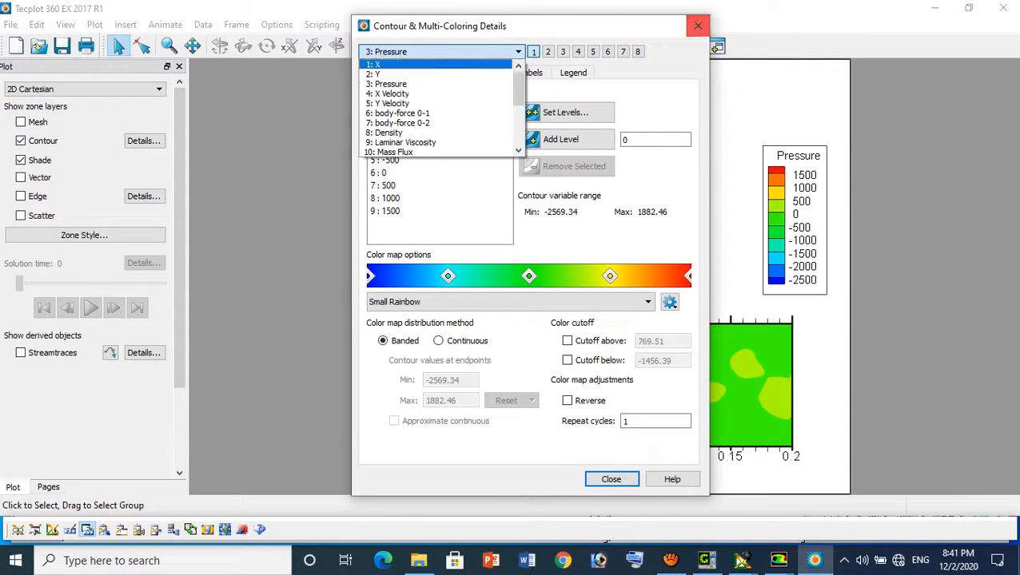
left_click(416, 93)
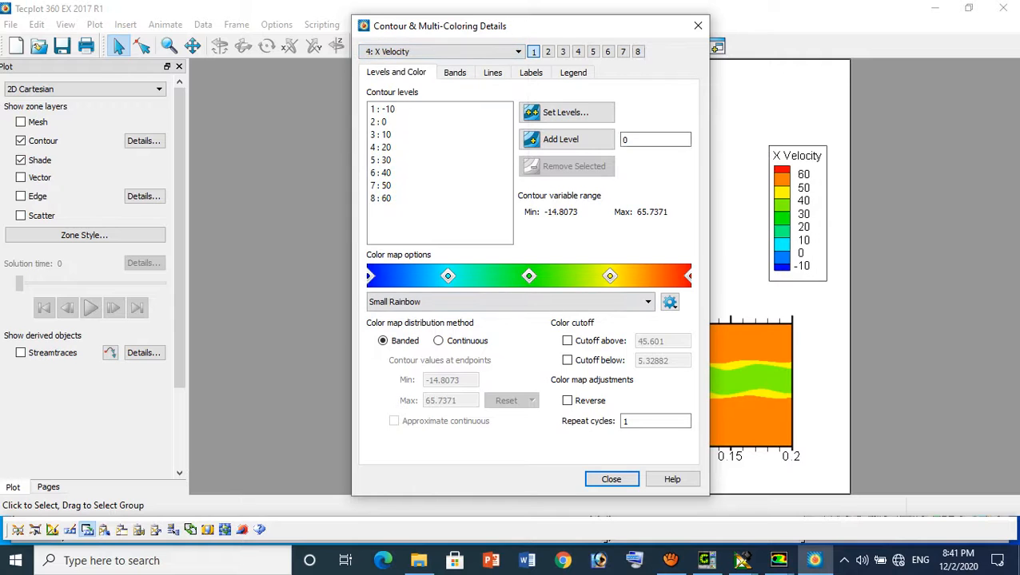
Set the X Velocity contours to 21 exact levels spanning -10 to 60
left_click_drag(627, 27, 240, 36)
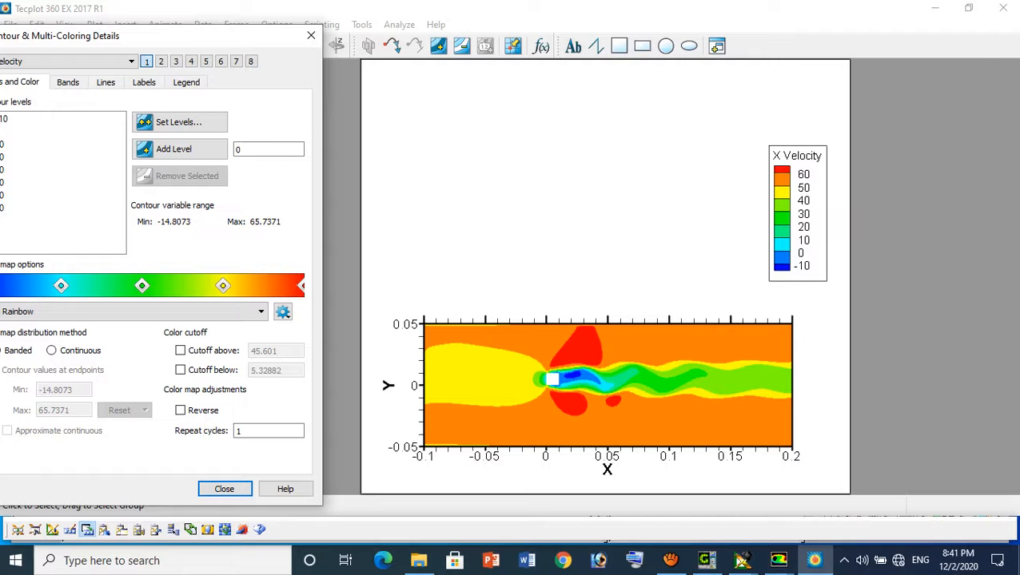
left_click_drag(241, 36, 274, 51)
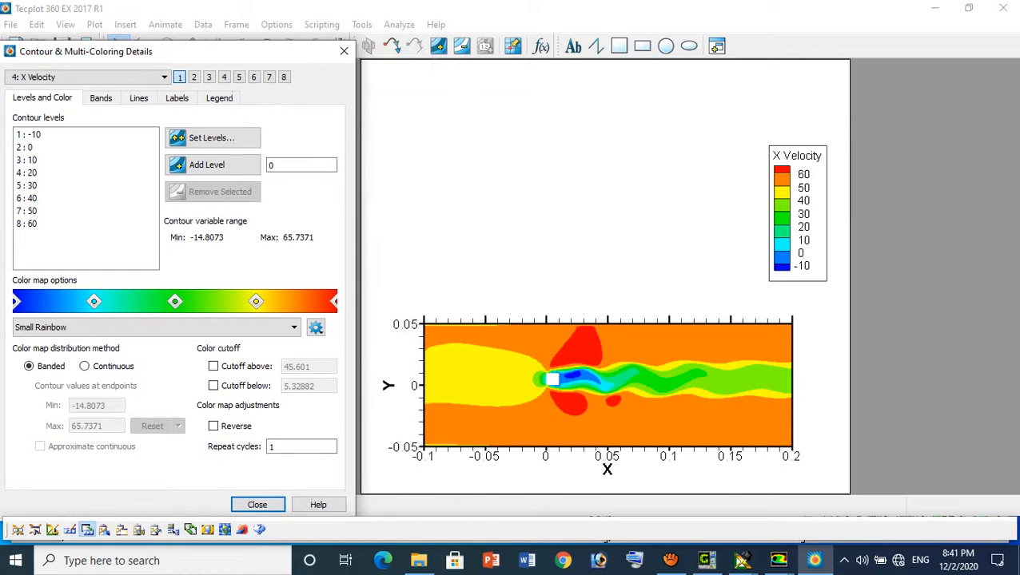
left_click(211, 138)
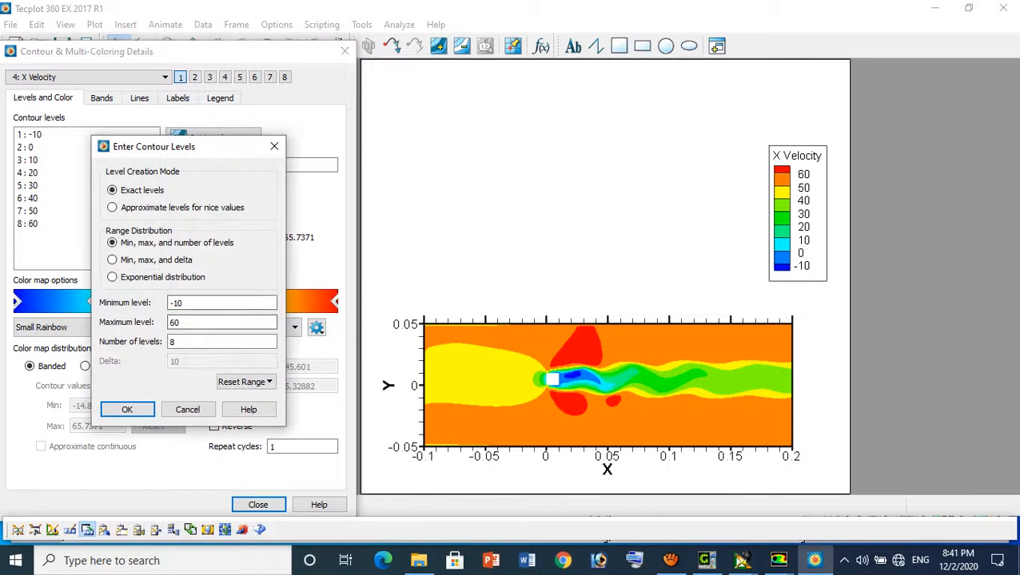
double_click(171, 341)
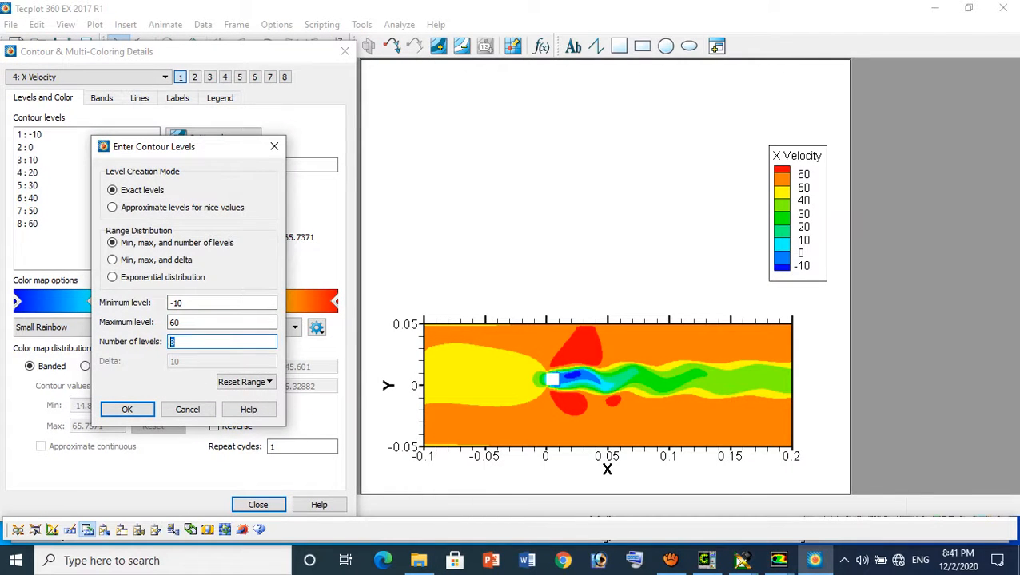
type("21")
key("Return")
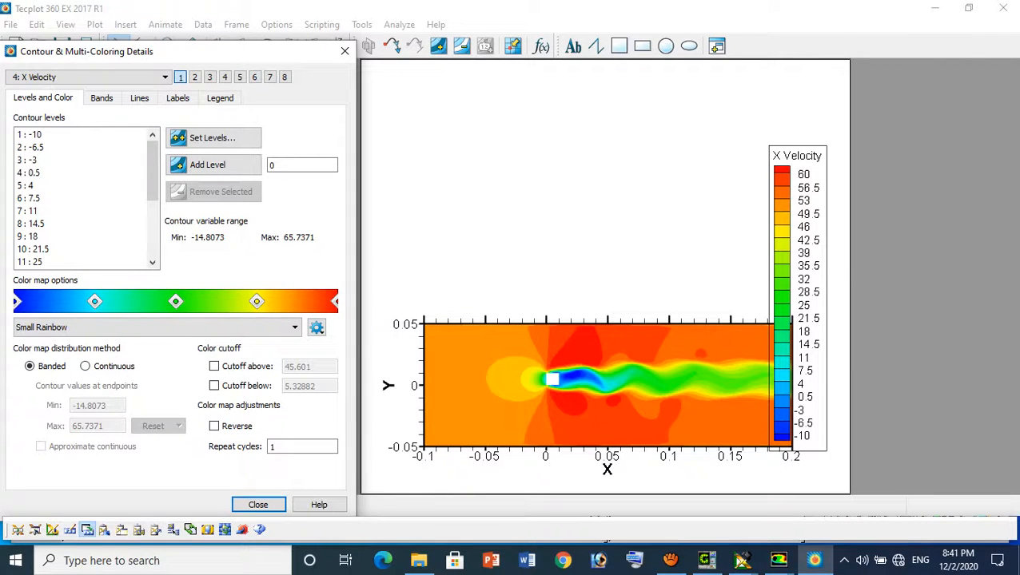
Make the contour legend resize automatically and shift it sideways to about X 98.7%, keeping Y at 80%
double_click(798, 299)
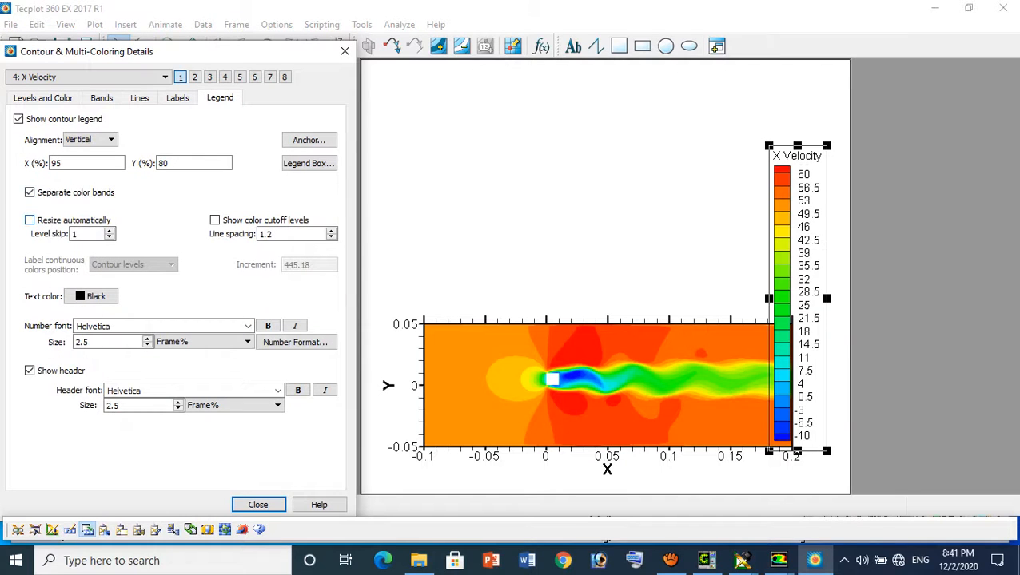
left_click(30, 219)
left_click_drag(797, 232, 815, 232)
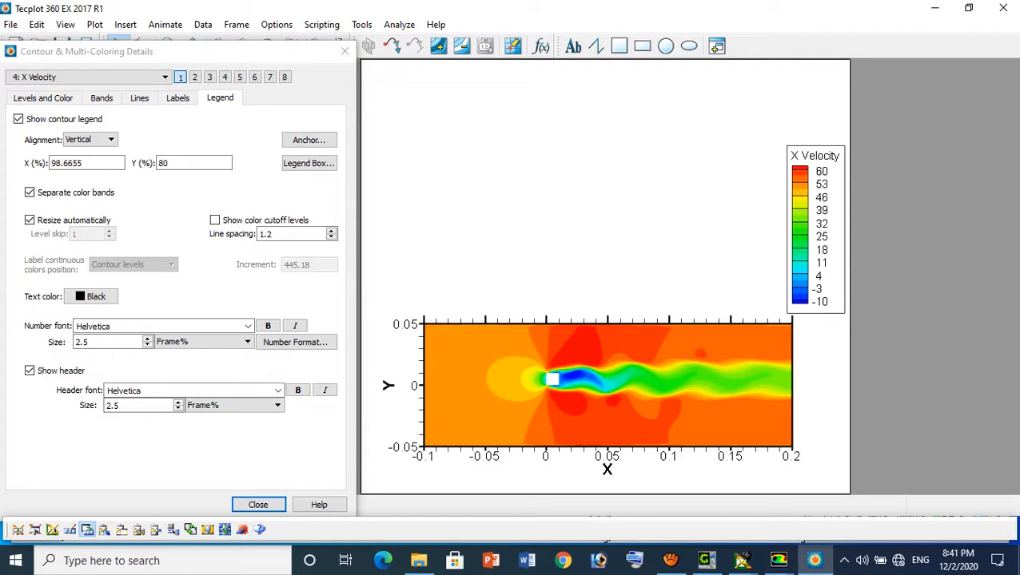
left_click(257, 505)
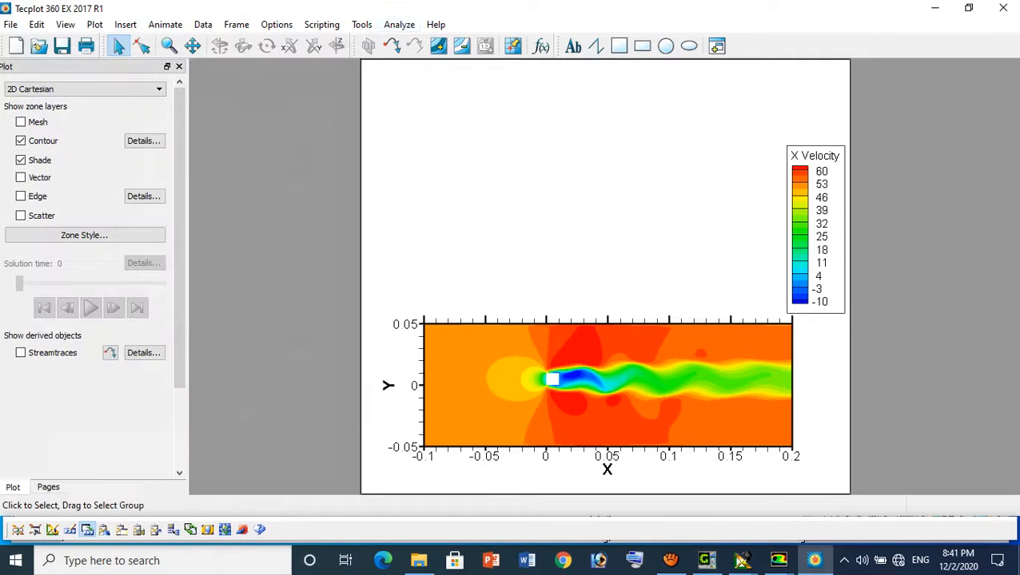
Calculate the Velocity Magnitude variable at the nodes with no normalization, on demand
left_click(399, 24)
left_click(446, 164)
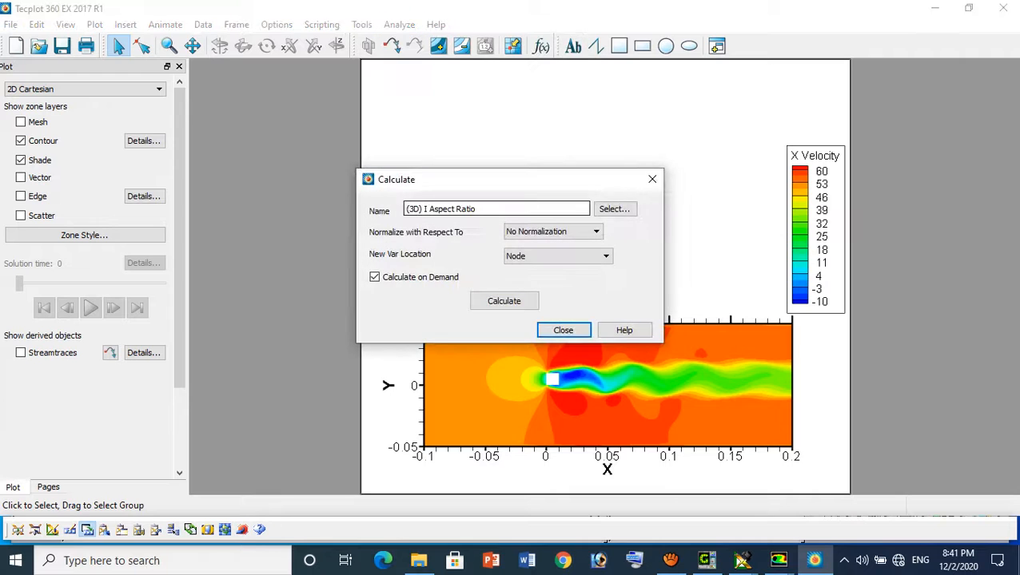
left_click(624, 209)
scroll(503, 274, "down", 5)
scroll(504, 274, "down", 5)
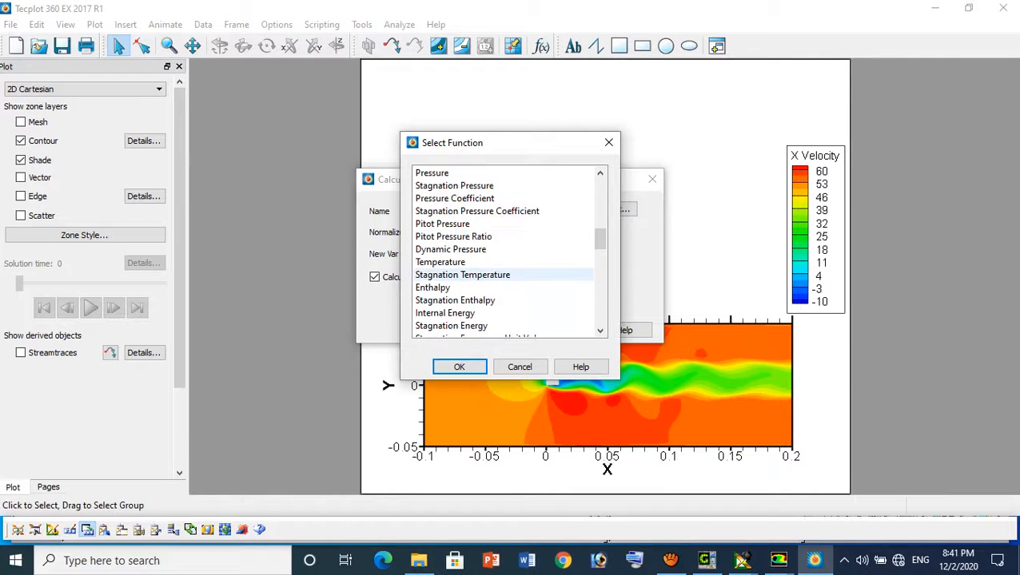
scroll(503, 274, "down", 4)
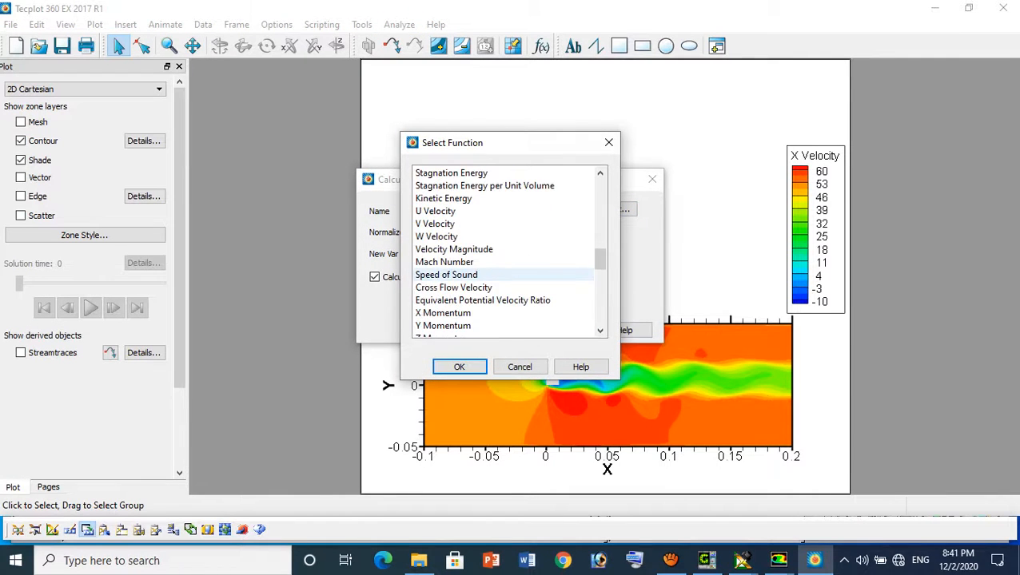
scroll(504, 274, "up", 2)
scroll(504, 274, "down", 2)
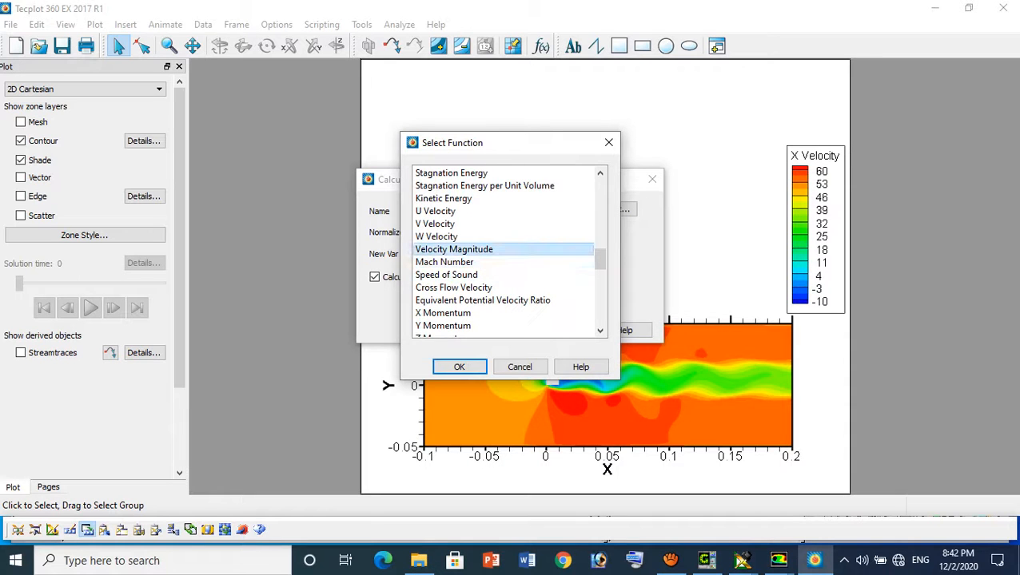
left_click(503, 250)
left_click(459, 367)
left_click(504, 300)
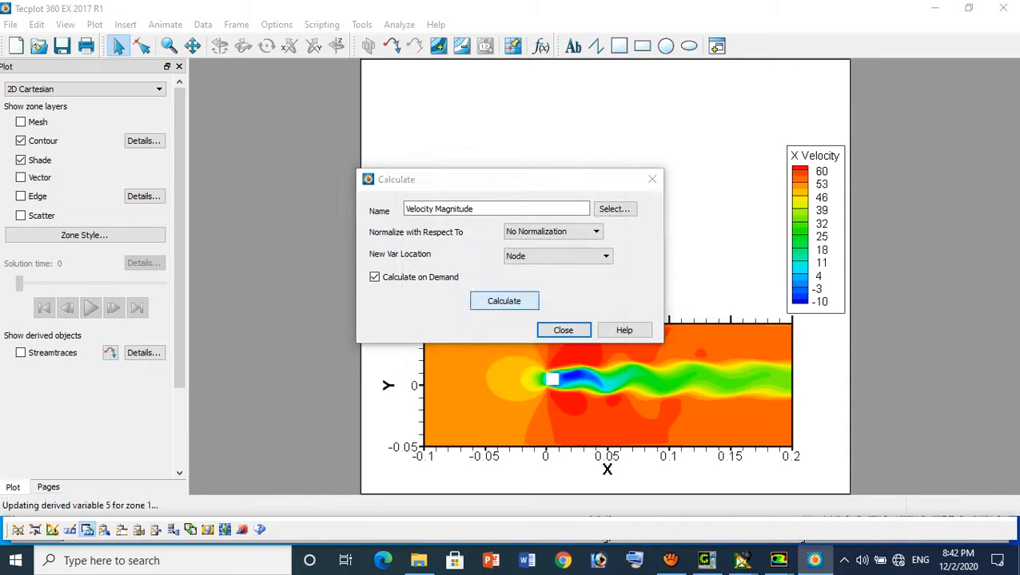
left_click(592, 284)
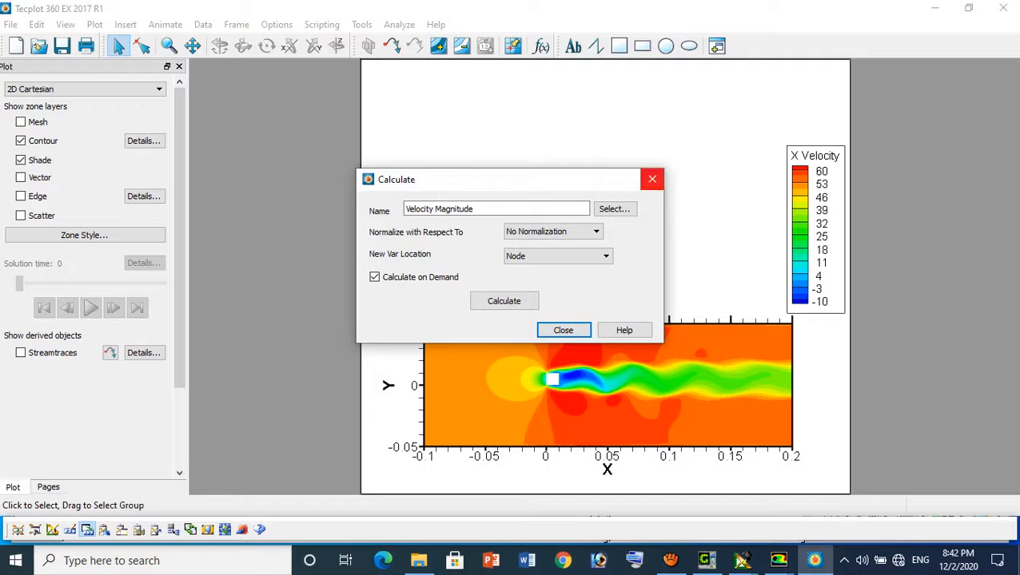
left_click(653, 179)
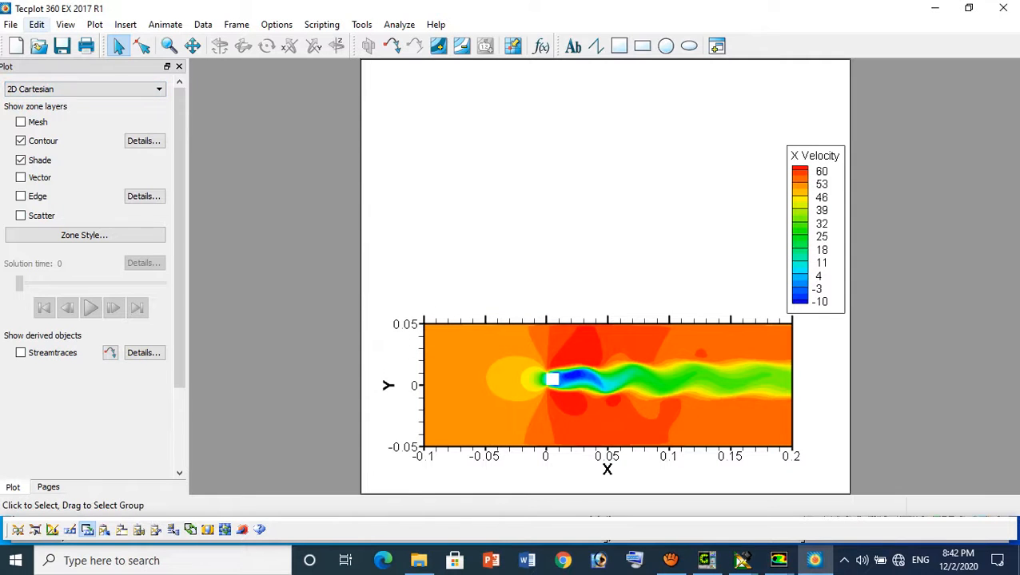
Change the contour variable to Velocity Magnitude
left_click(144, 140)
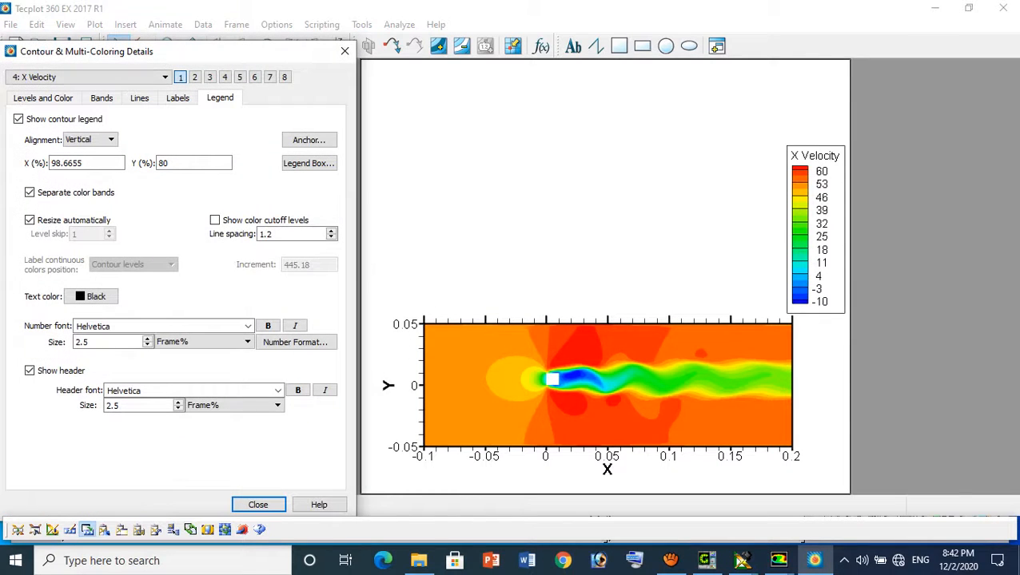
left_click_drag(112, 52, 222, 59)
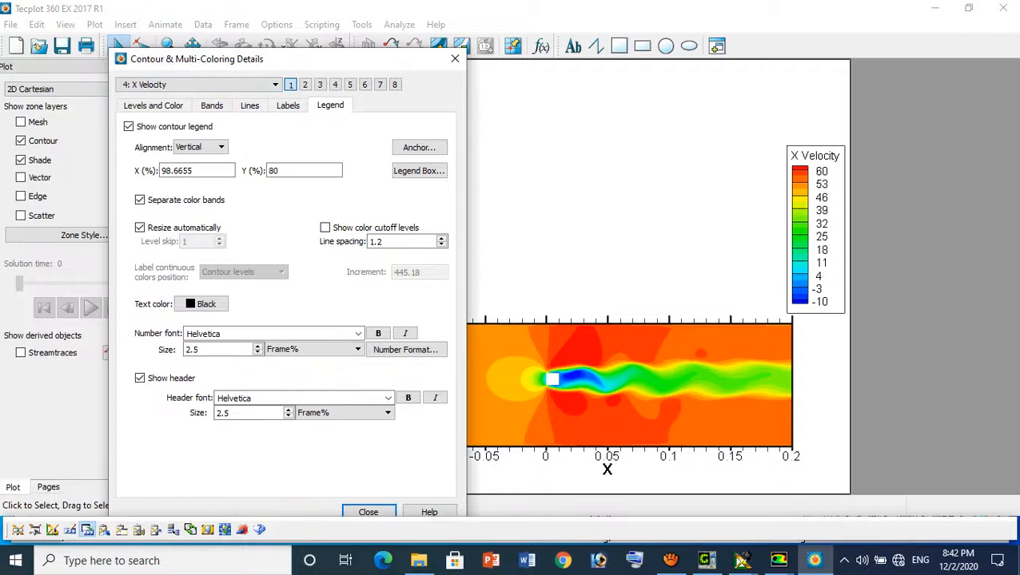
left_click(215, 84)
scroll(210, 136, "down", 4)
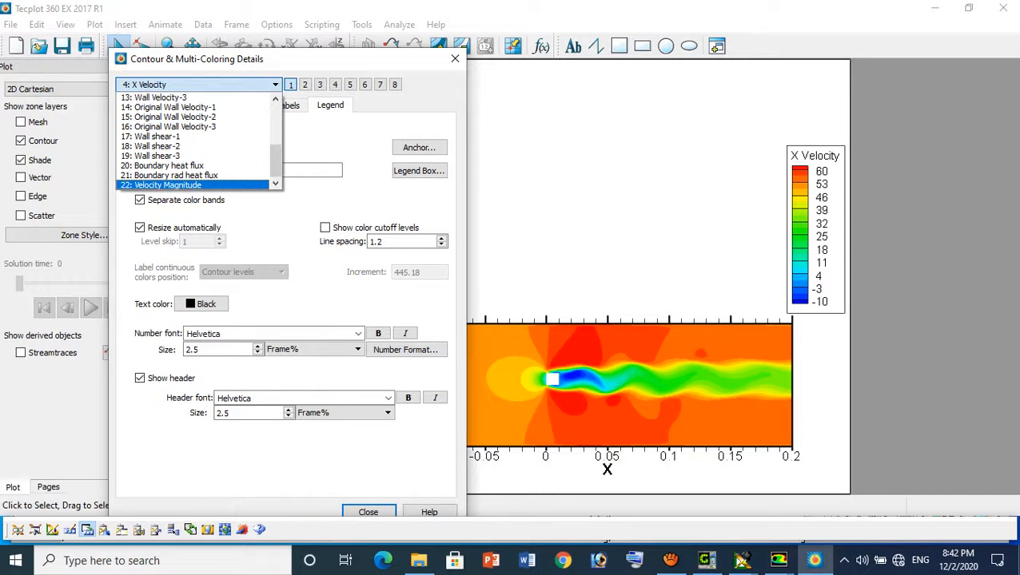
left_click(168, 185)
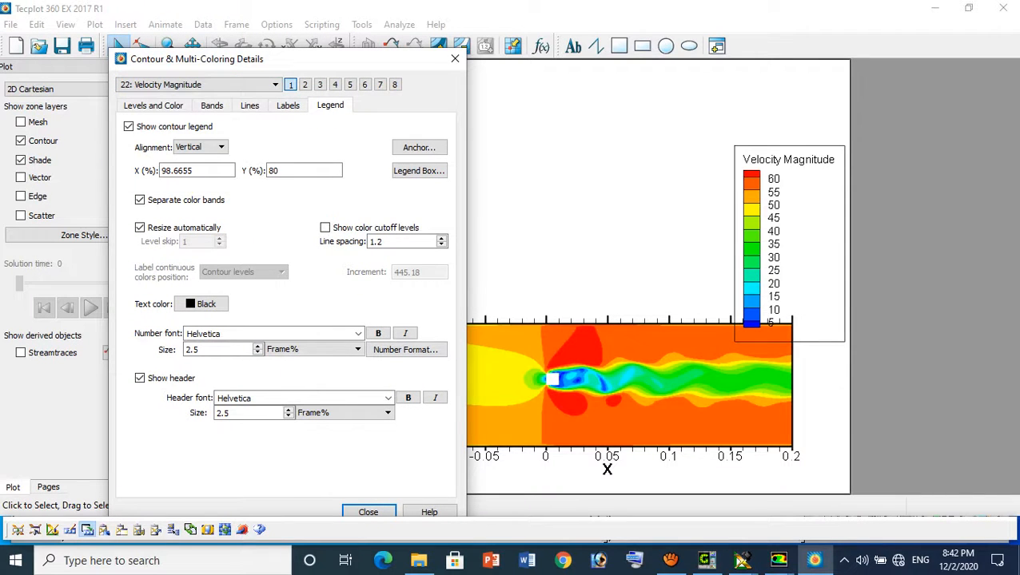
left_click(455, 58)
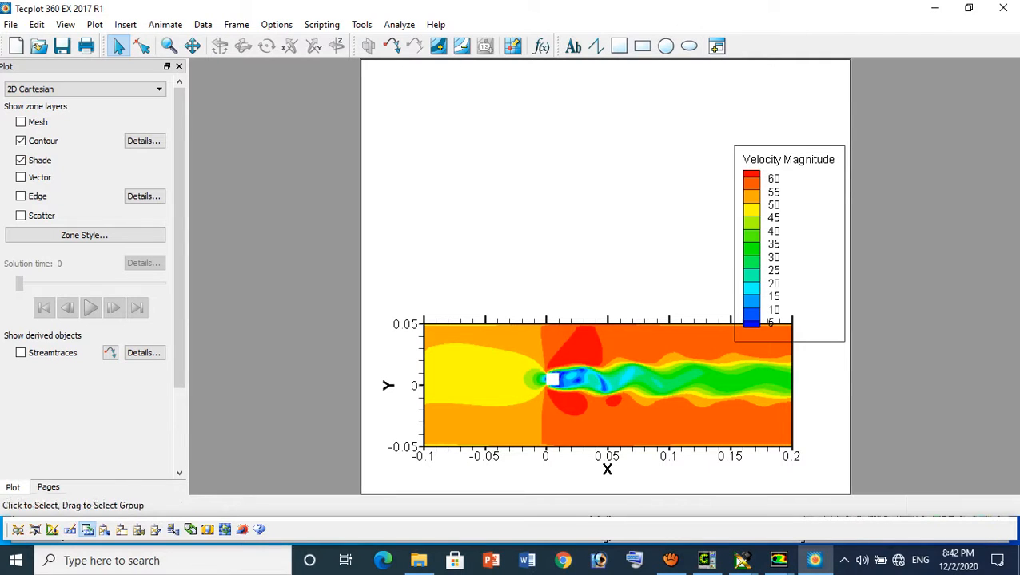
Zoom in on the square cylinder and its near wake to examine the velocity contours, and fit the view back to the data
left_click(168, 46)
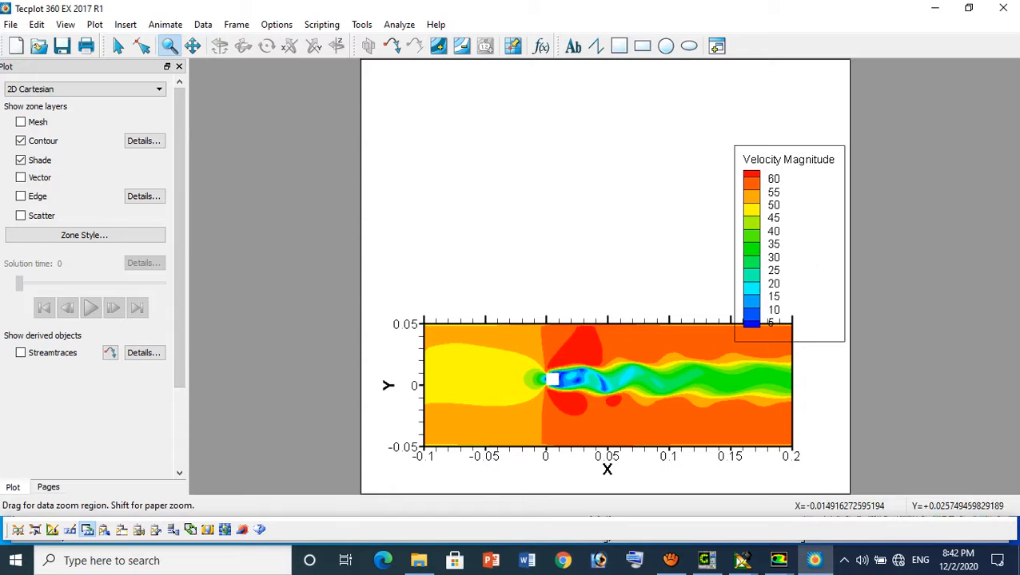
left_click_drag(527, 354, 585, 414)
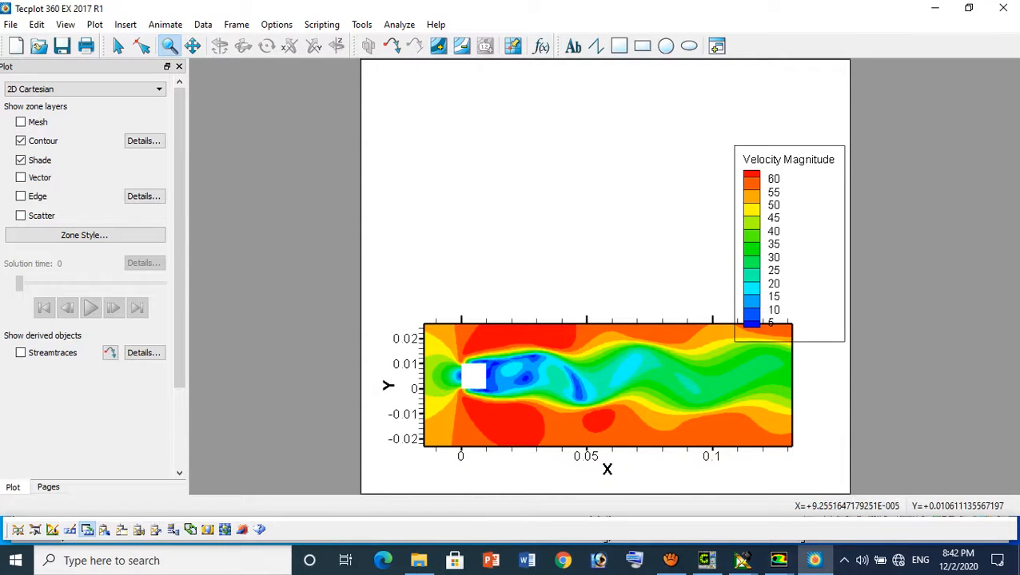
left_click_drag(452, 351, 519, 429)
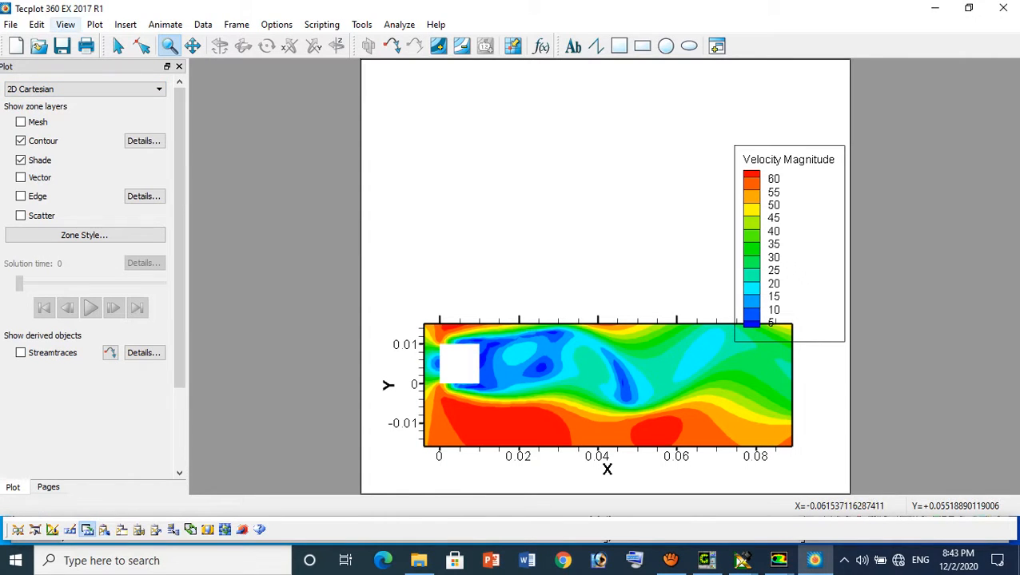
left_click(65, 24)
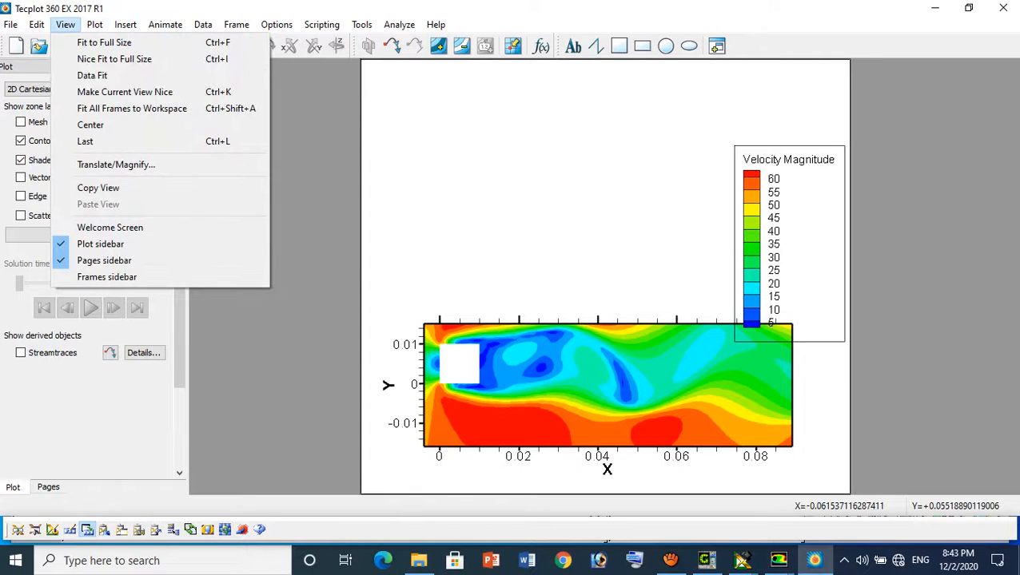
left_click(92, 75)
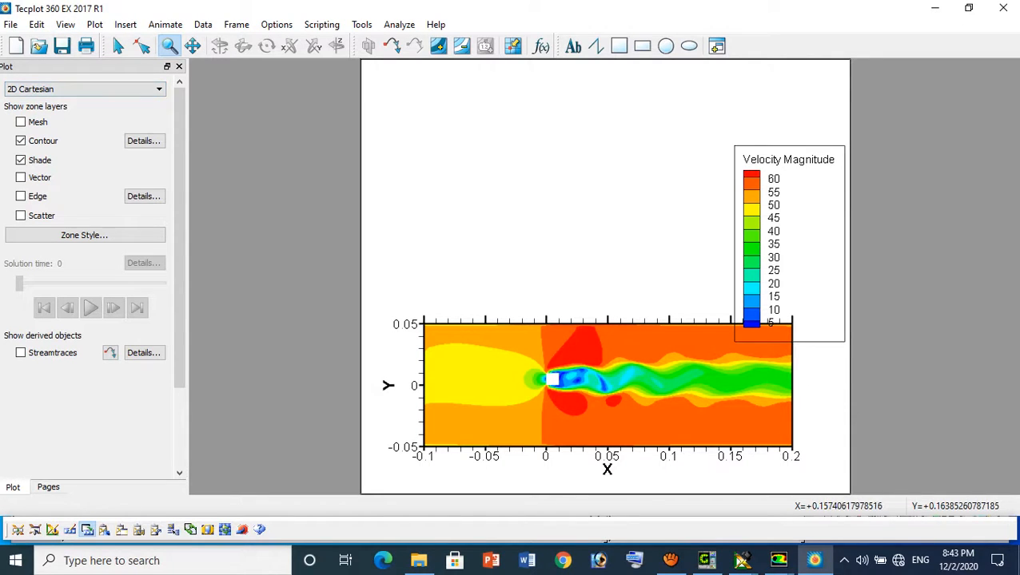
Set the Velocity Magnitude contour legend's alignment to horizontal
left_click(94, 24)
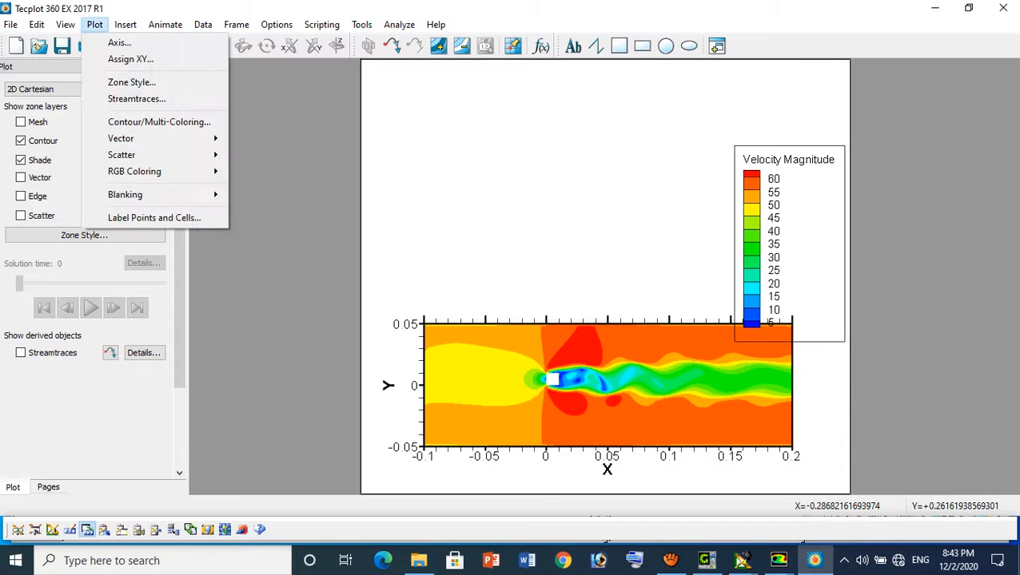
left_click(40, 122)
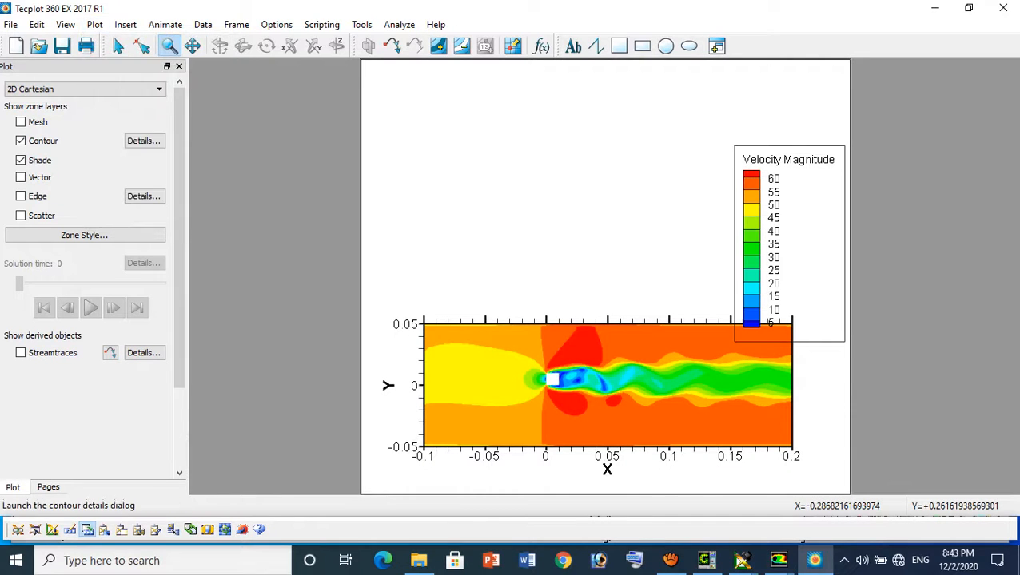
left_click(145, 140)
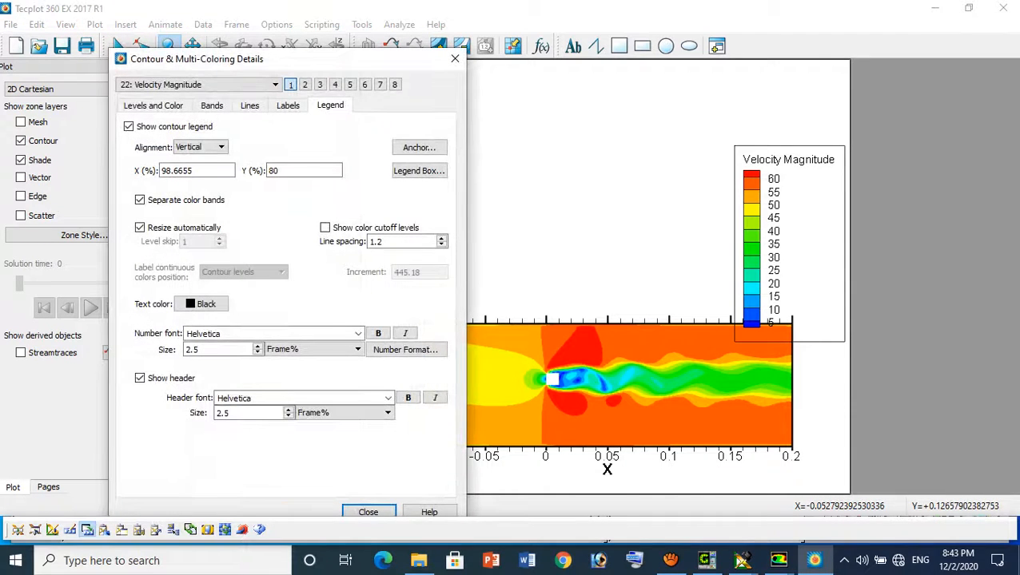
left_click(200, 147)
left_click(194, 170)
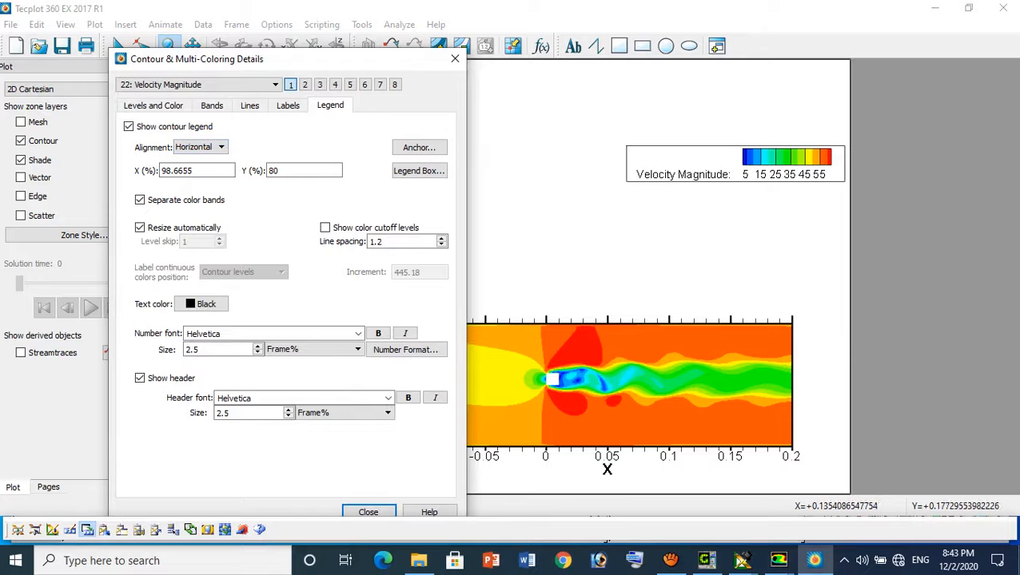
left_click(455, 58)
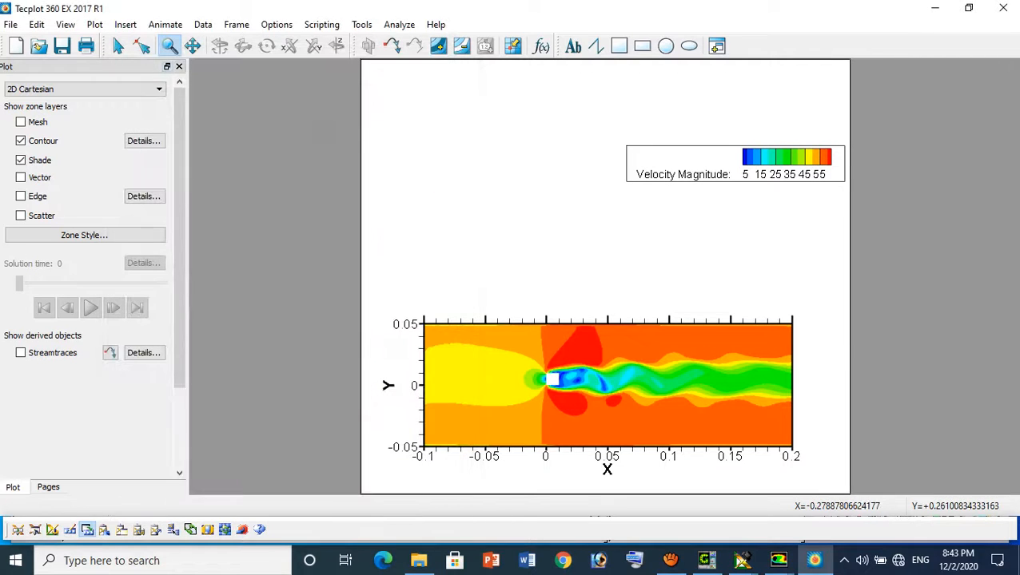
Move the horizontal legend to just above the middle of the contour plot, at about X 72.1% and Y 52.5%
left_click(142, 45)
left_click(719, 164)
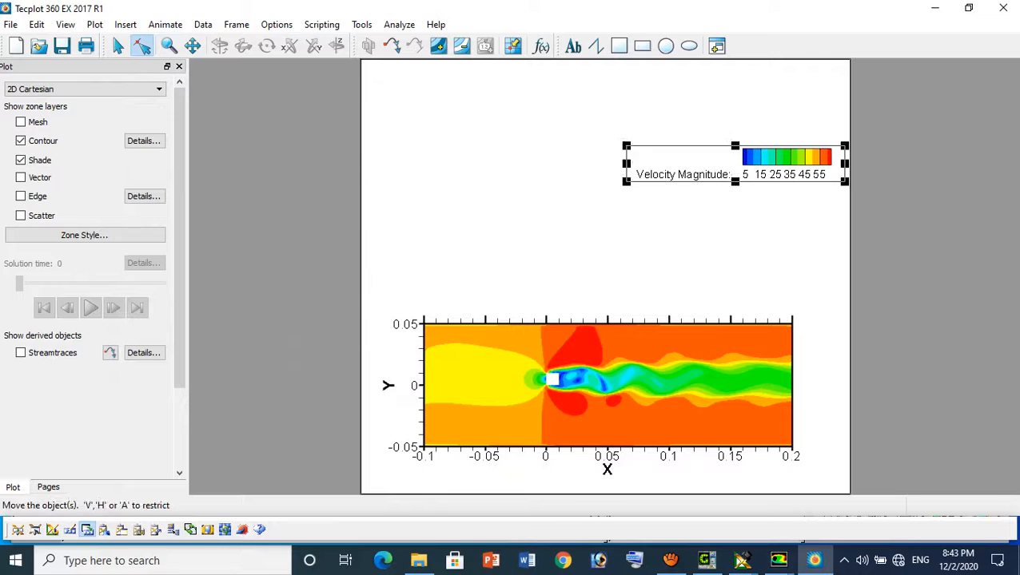
left_click_drag(720, 164, 589, 284)
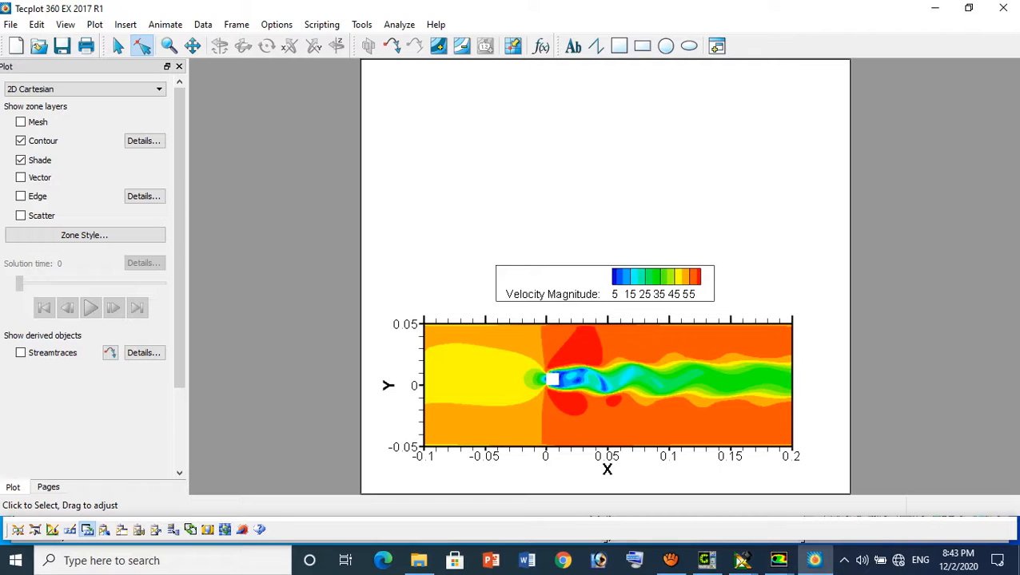
Set the Velocity Magnitude contour levels to 21 exact levels with a minimum of 0 and a maximum of 60
double_click(560, 288)
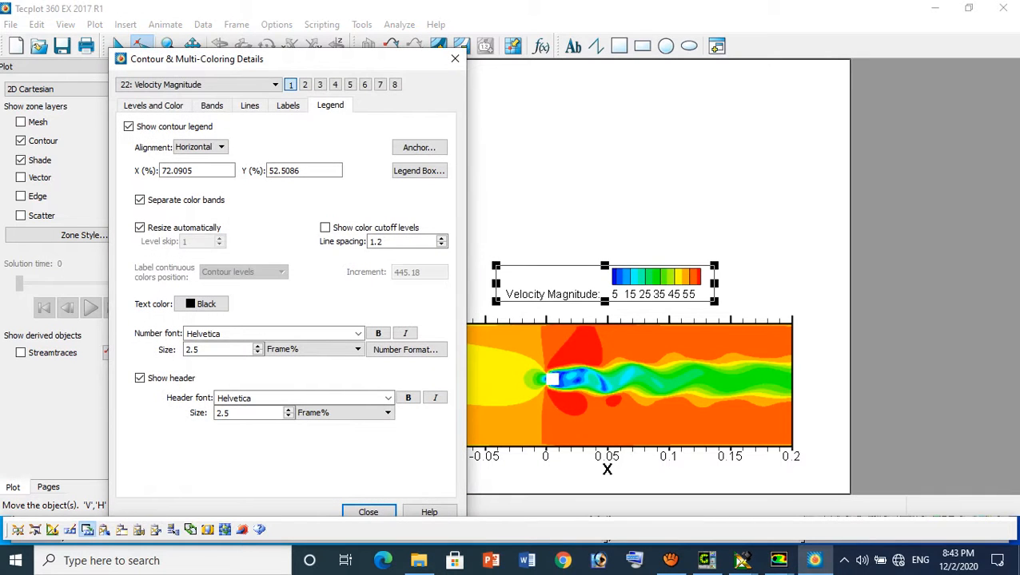
left_click(152, 106)
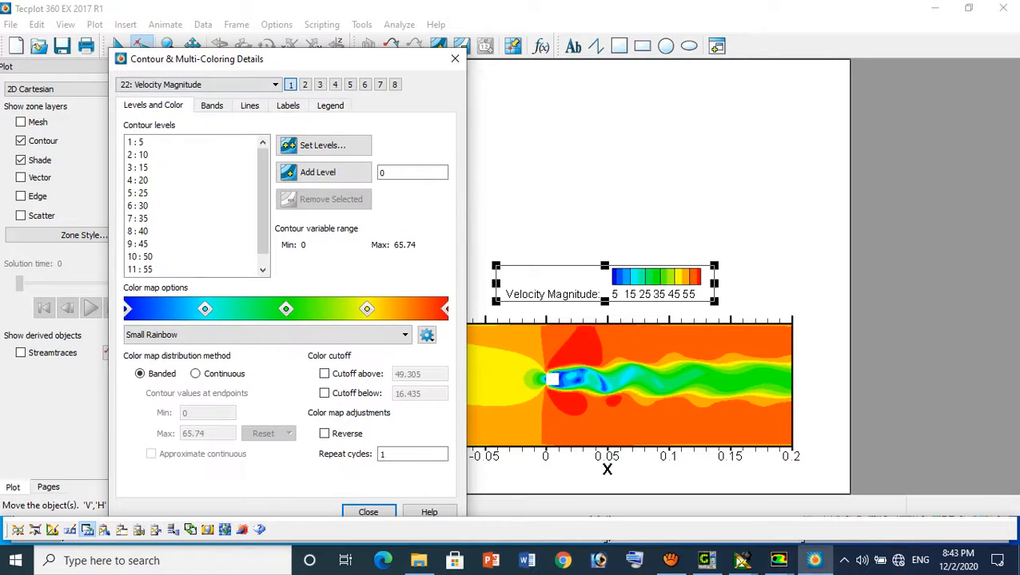
left_click(322, 145)
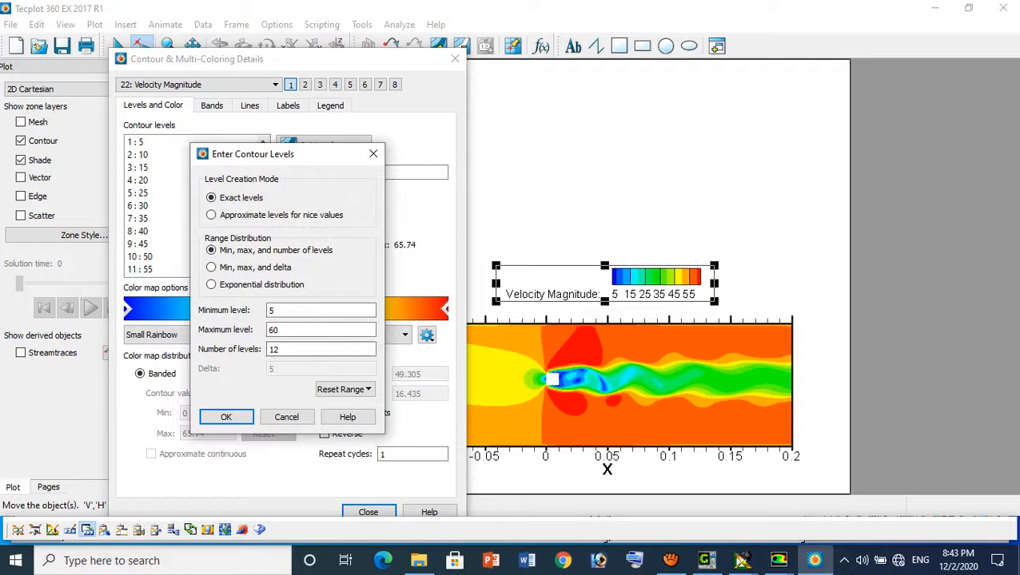
type("21")
left_click_drag(287, 311, 262, 311)
type("0")
key("Return")
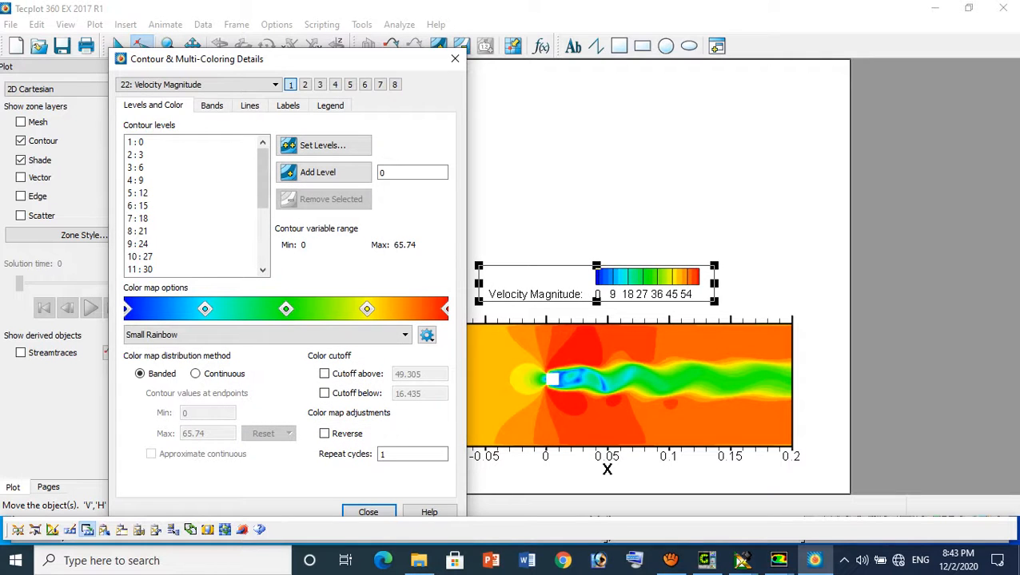
left_click(639, 185)
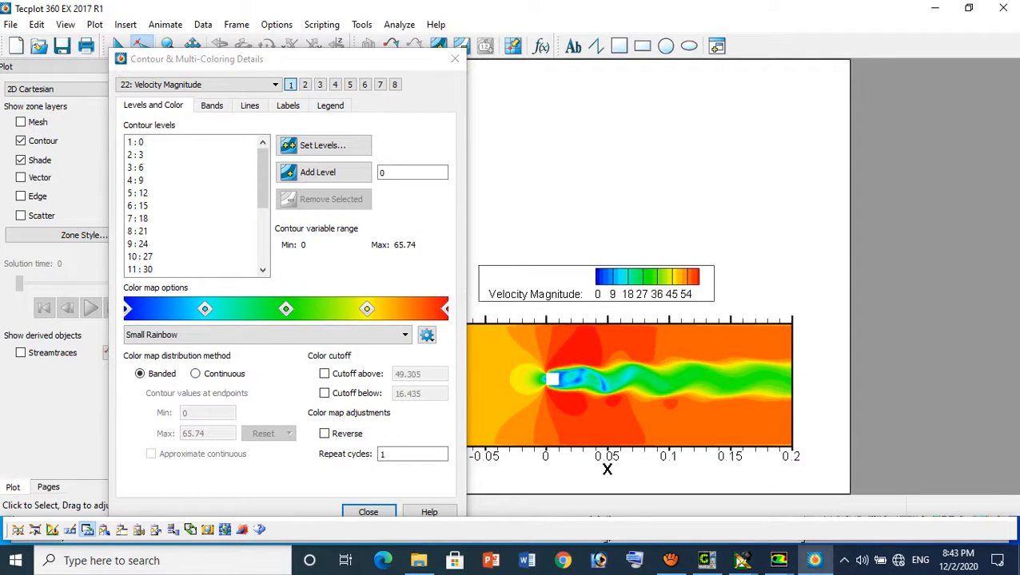
left_click(455, 59)
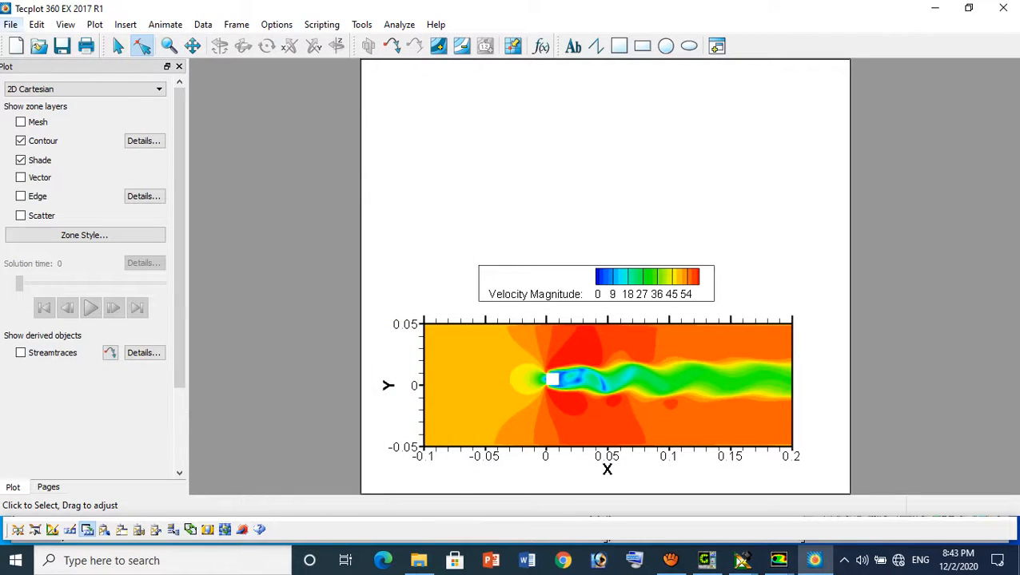
left_click(11, 24)
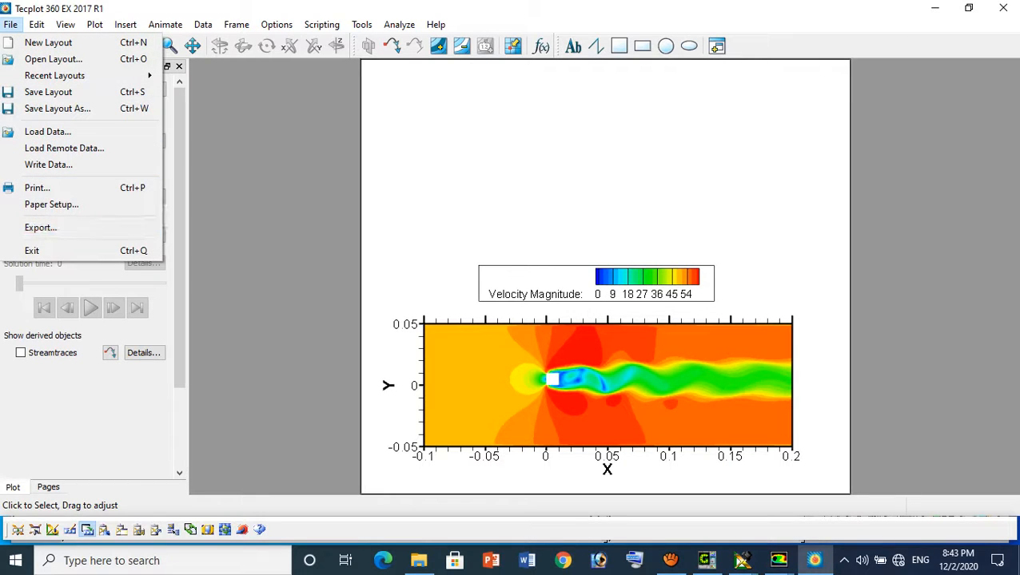
key("Escape")
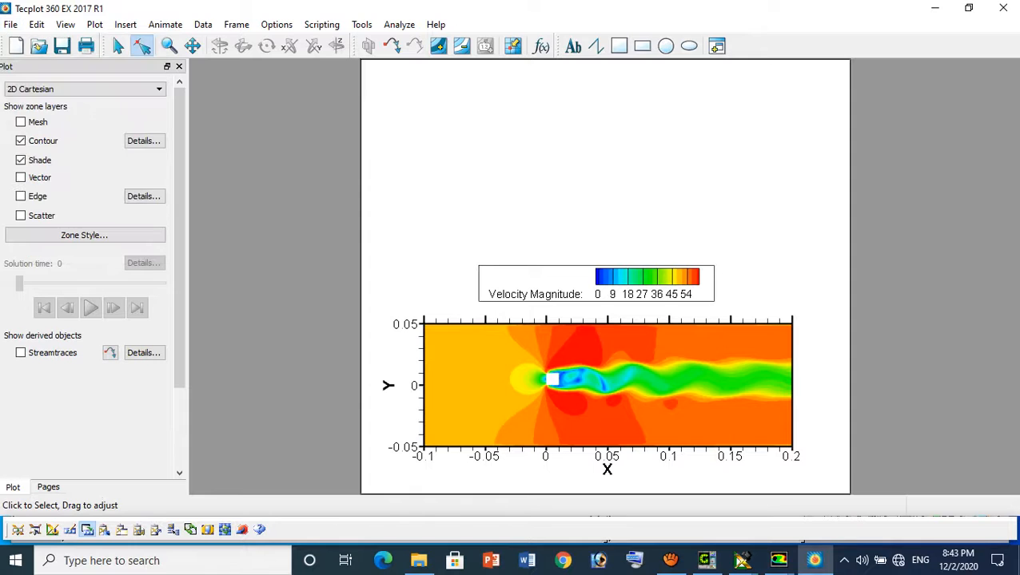
Try out the contour legend's separate color bands, header and color cutoff level options, restoring each one
left_click(144, 141)
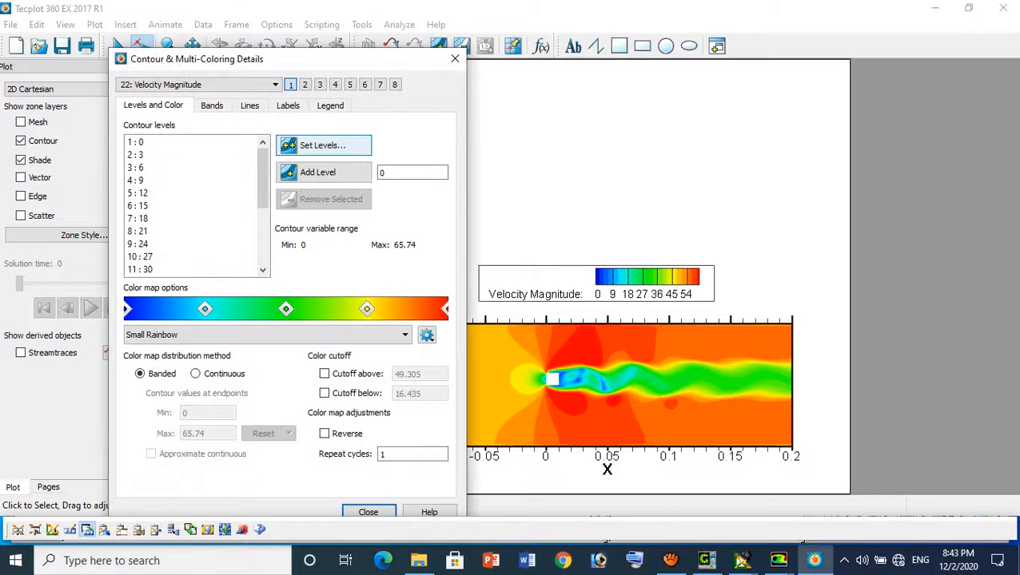
left_click(330, 105)
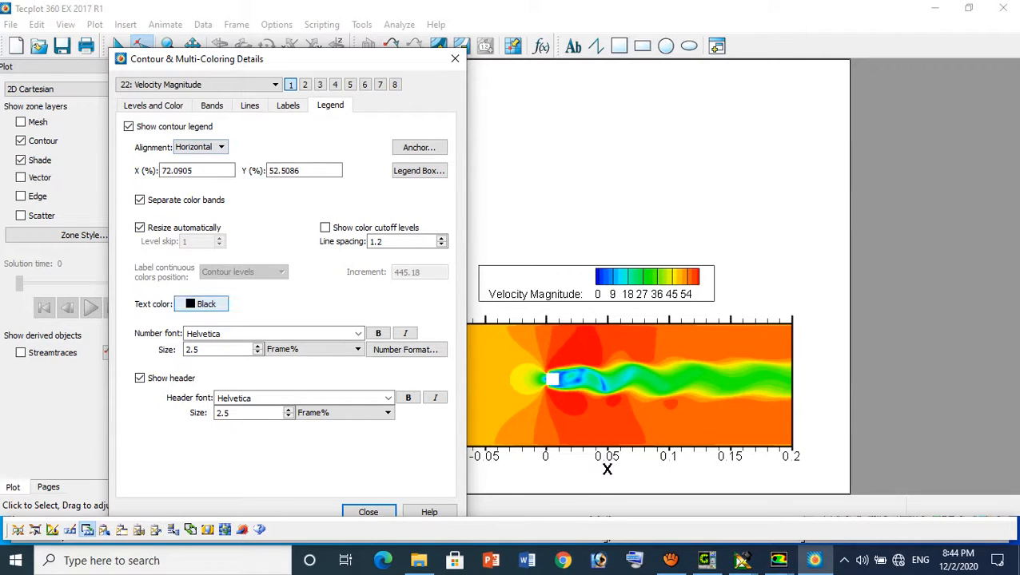
left_click(140, 199)
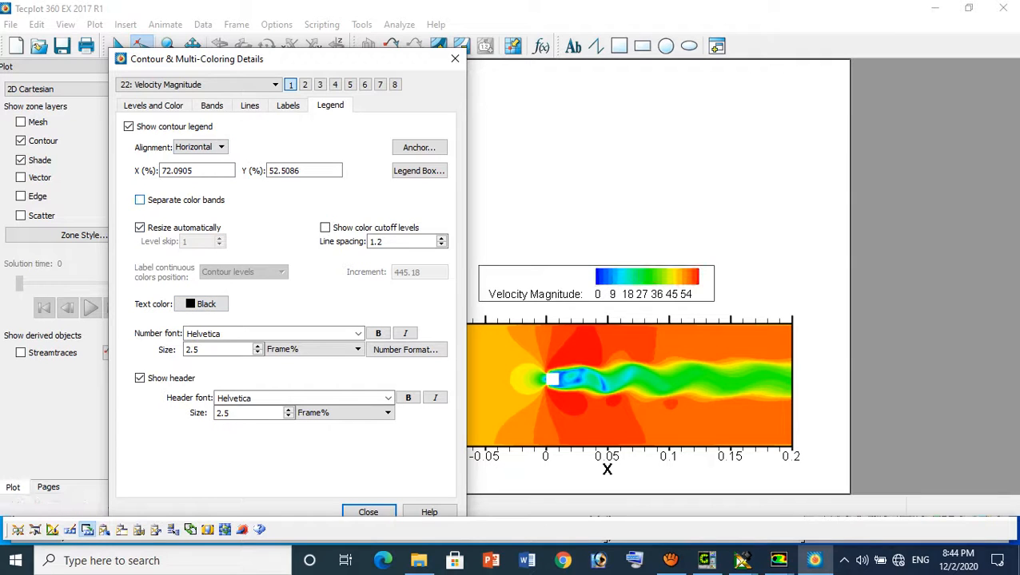
left_click(140, 200)
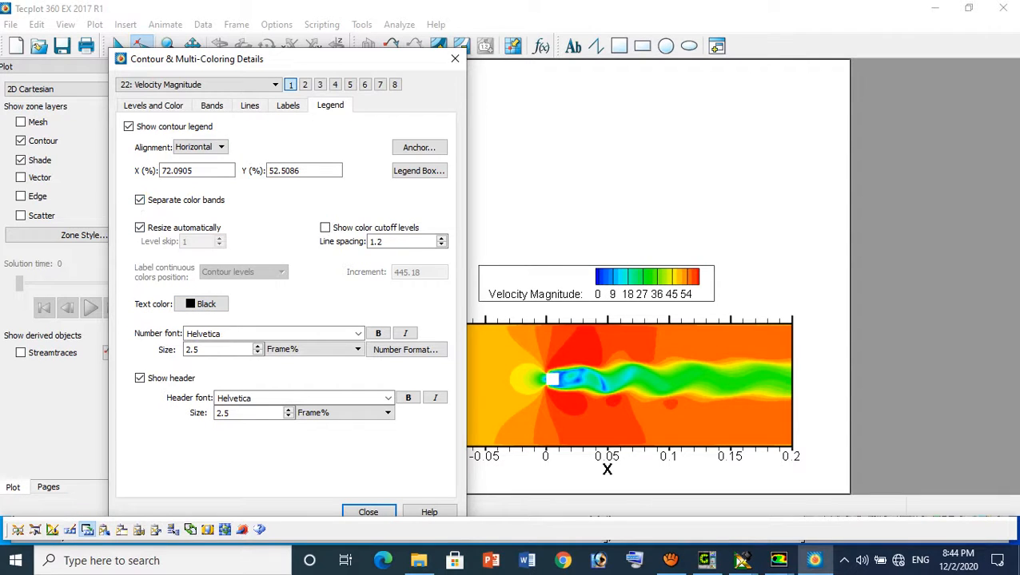
left_click(140, 378)
left_click(140, 378)
left_click(326, 228)
left_click(325, 228)
Remove the box around the contour legend and hide the legend's header
left_click(419, 171)
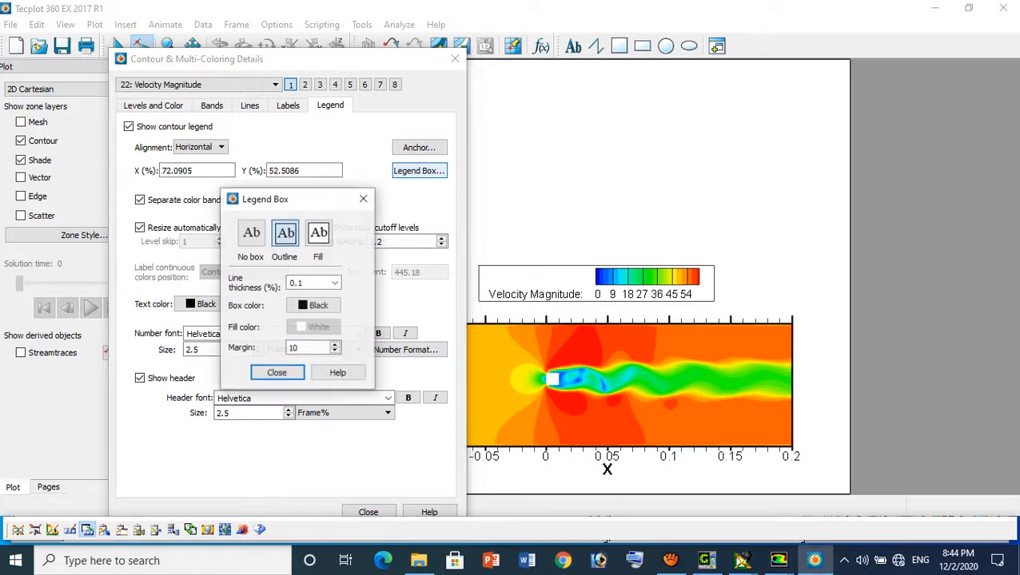
left_click(251, 232)
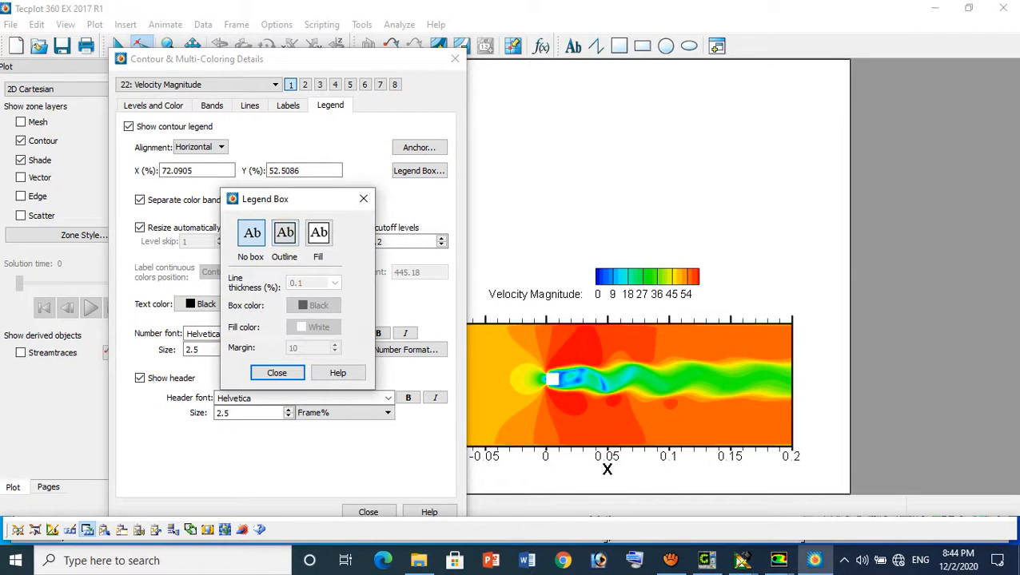
left_click(363, 198)
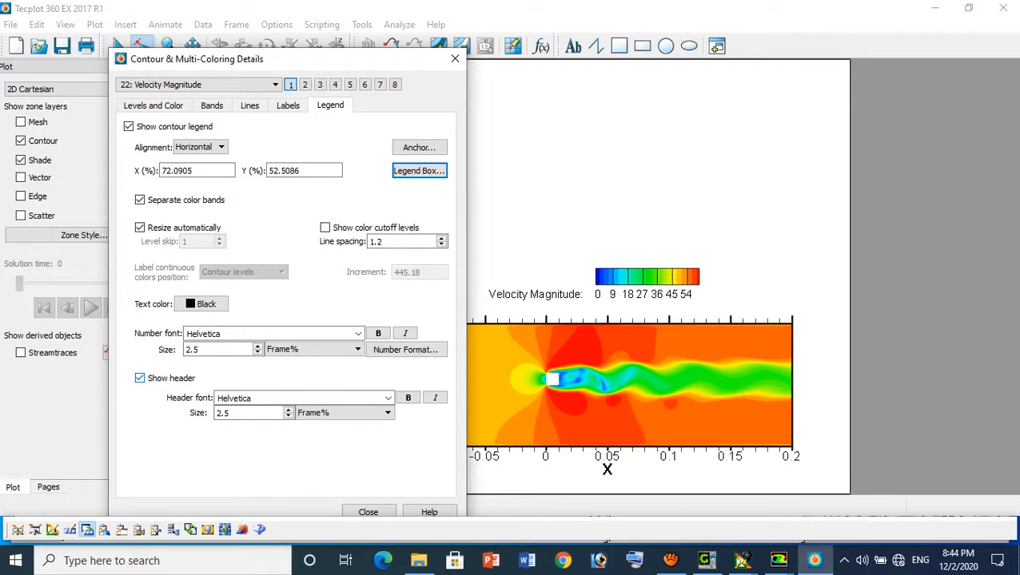
left_click(141, 378)
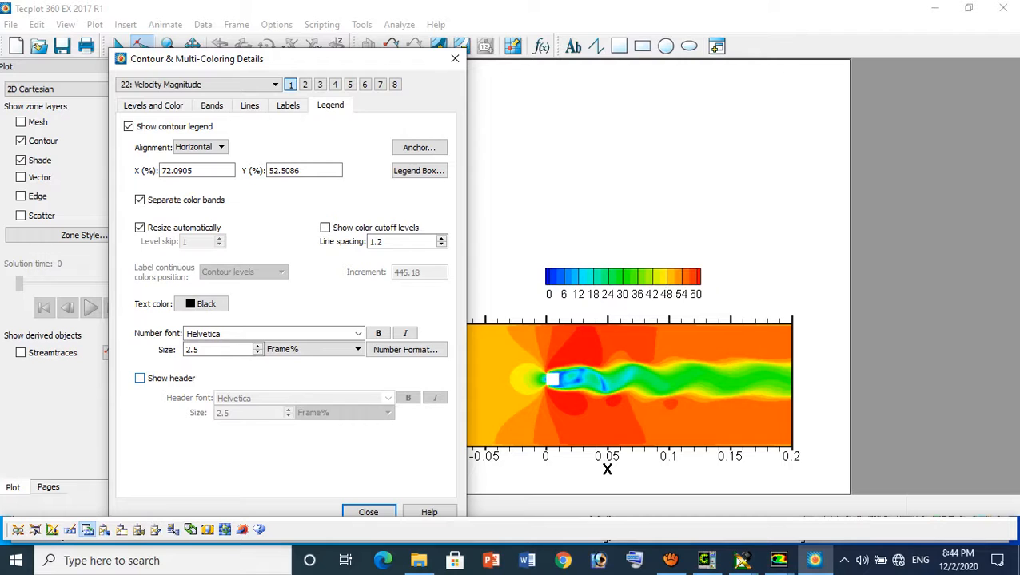
left_click(455, 59)
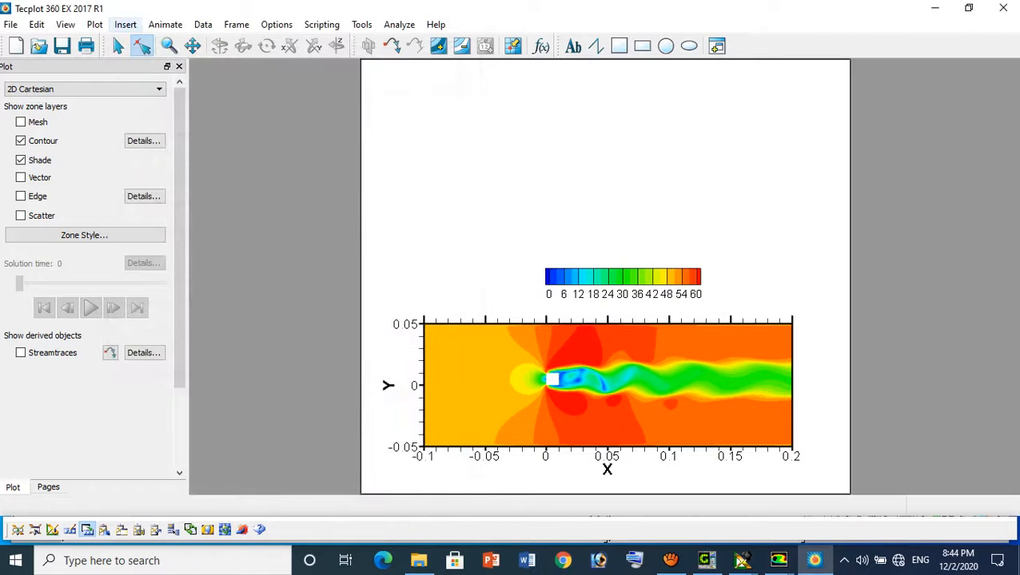
Add a text label reading "Velocity (m/s)" in the blank area beside the color legend
left_click(125, 24)
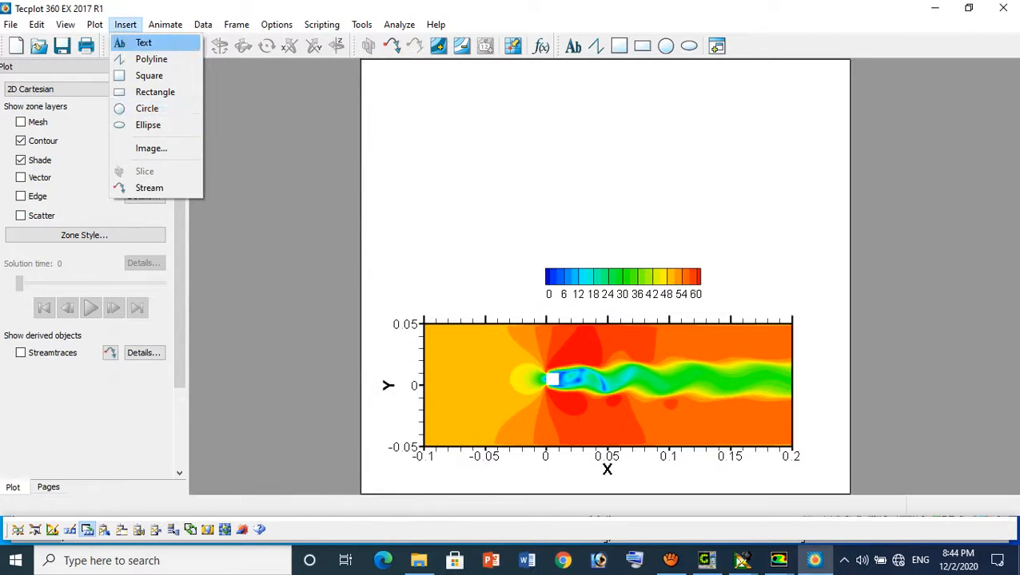
left_click(140, 42)
left_click(460, 285)
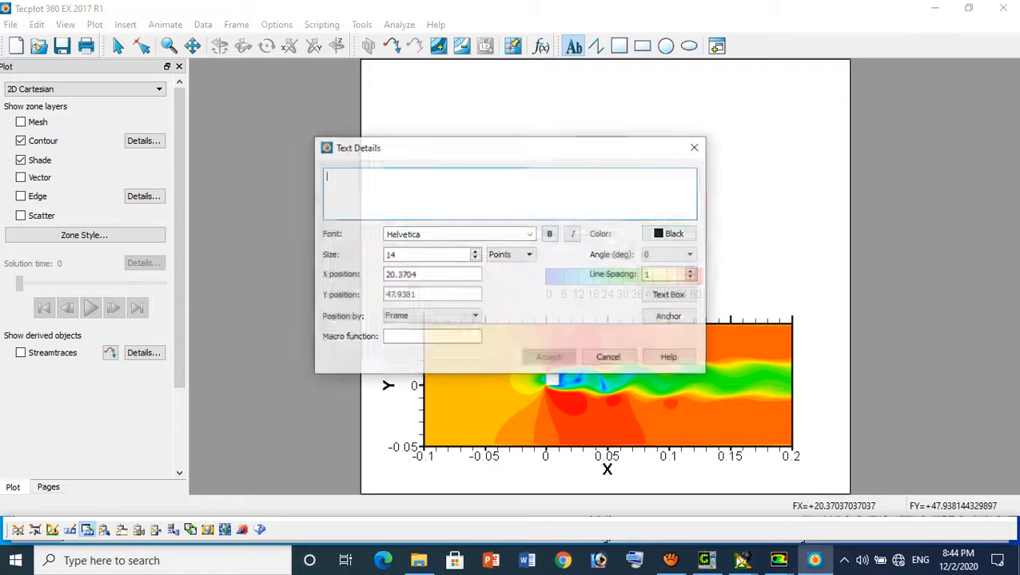
type("Ve")
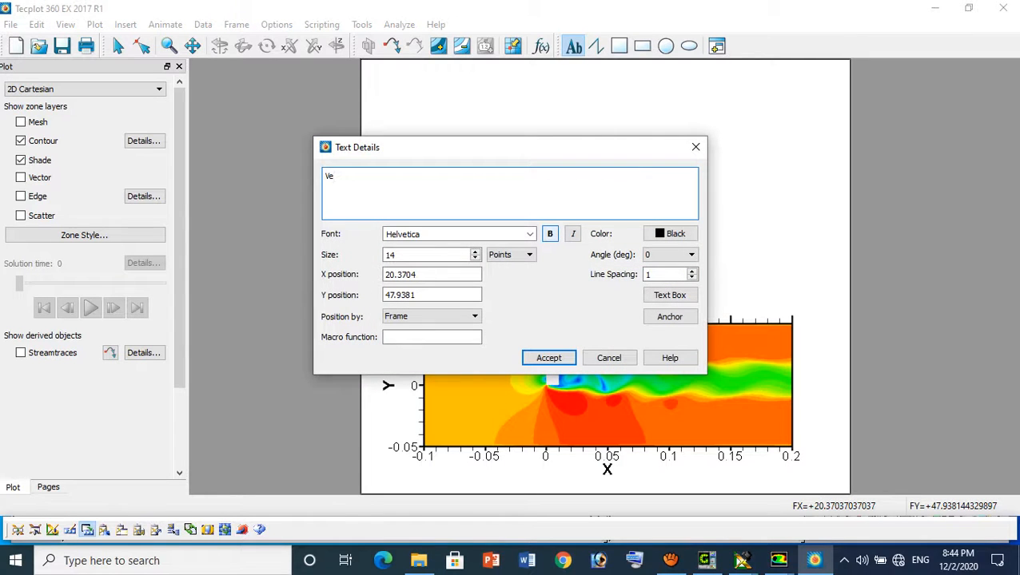
type("locity magnitu")
key("BackSpace")
key("BackSpace")
key("BackSpace")
key("BackSpace")
key("BackSpace")
key("BackSpace")
key("BackSpace")
type("(m/s")
left_click(549, 358)
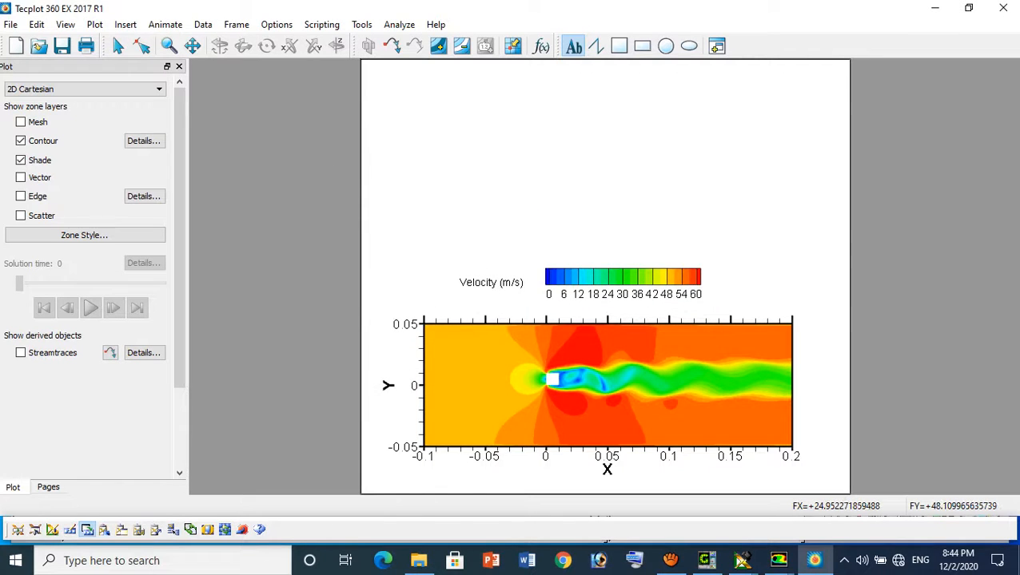
left_click(483, 284)
left_click(696, 147)
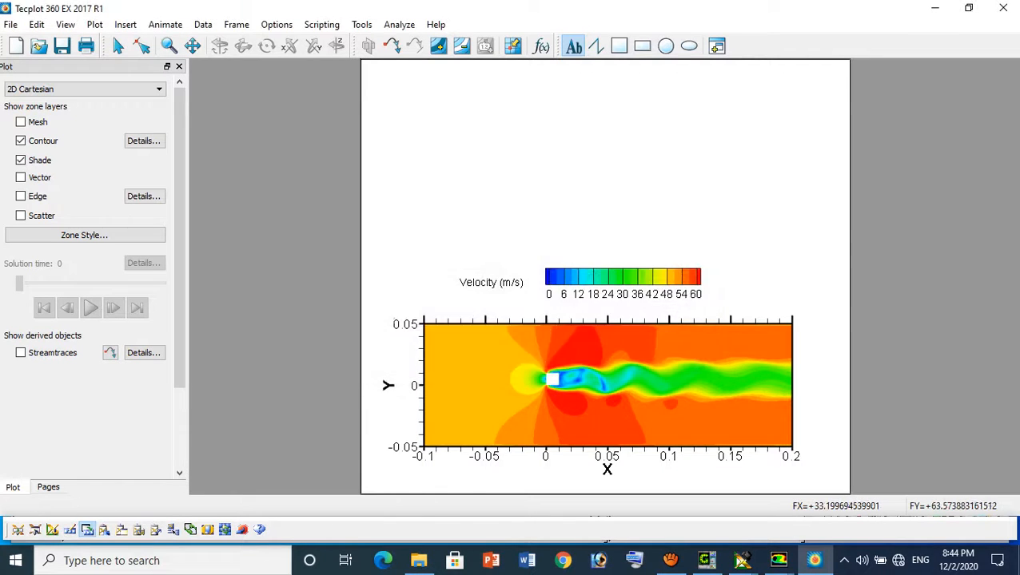
Move the "Velocity (m/s)" label slightly closer to the color legend and line it up with the color bar
left_click(142, 46)
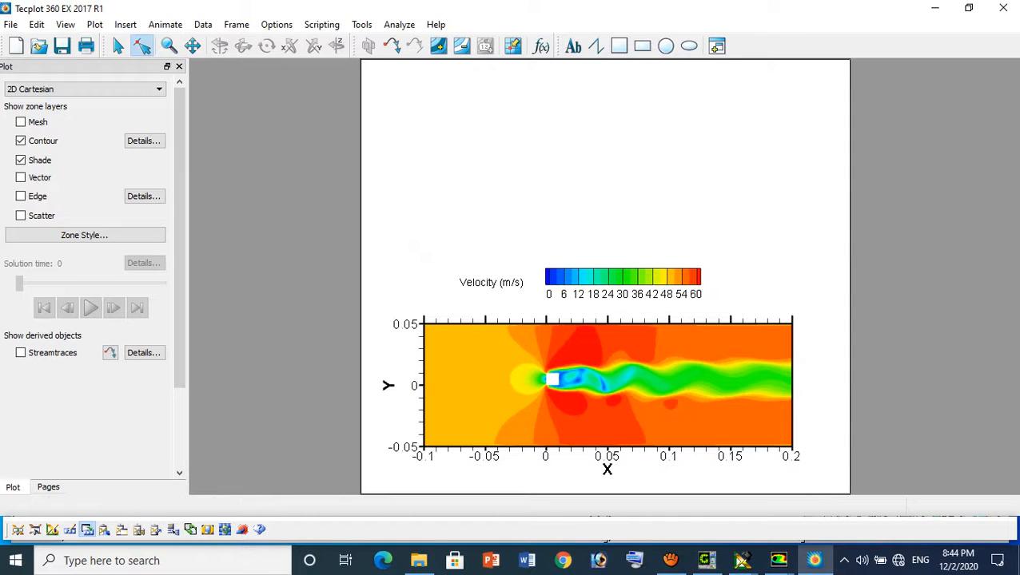
left_click(491, 283)
left_click_drag(491, 283, 500, 279)
key("Escape")
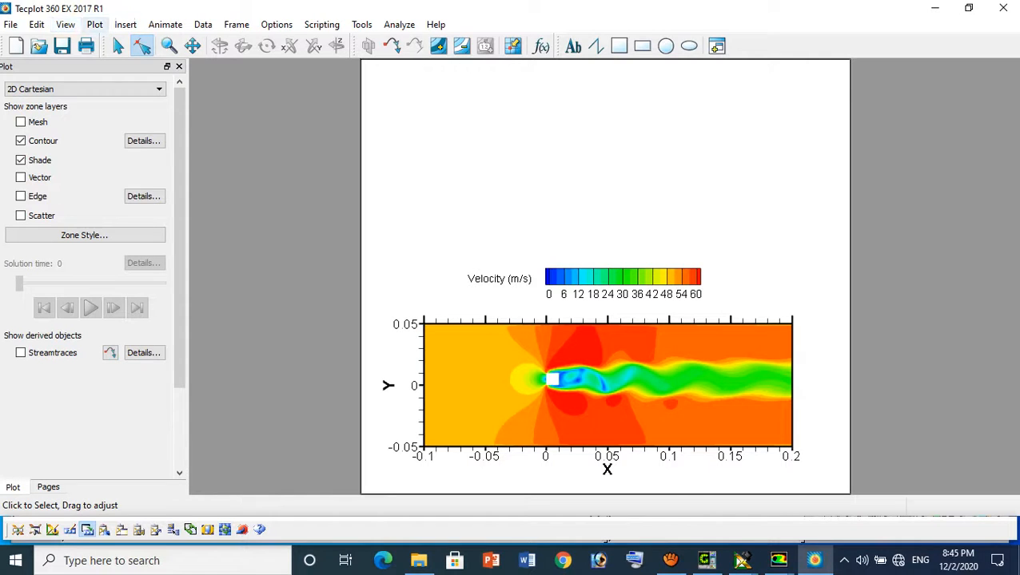
Add a text label "Time= &(solutiontime)" in the blank area above the velocity label to display the solution time
left_click(125, 24)
left_click(140, 41)
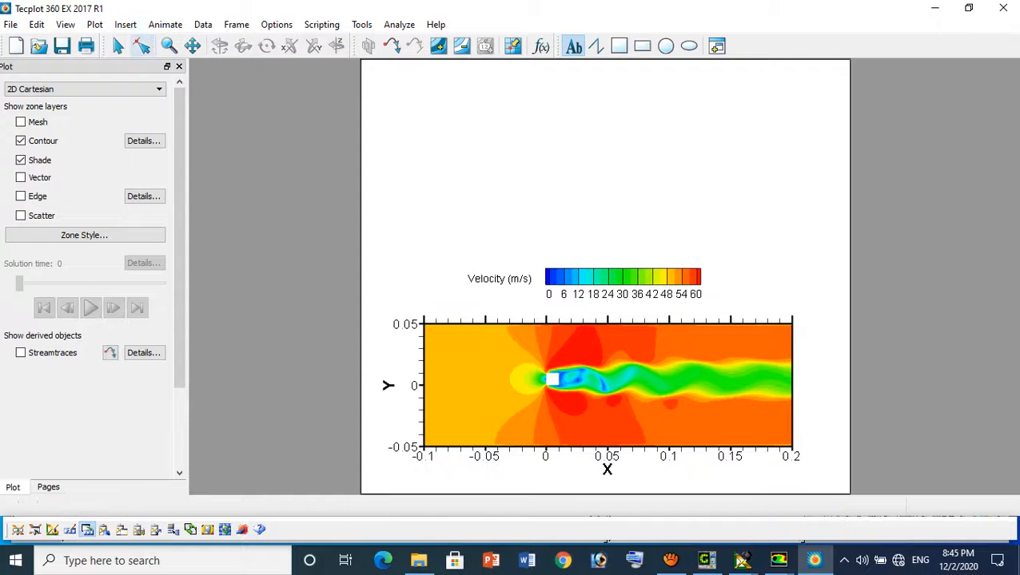
left_click(467, 191)
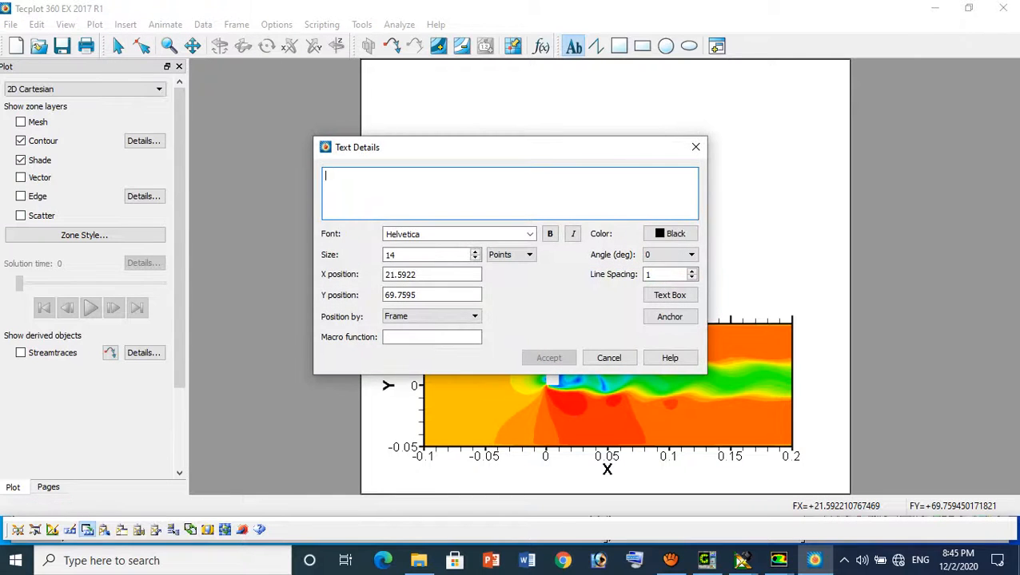
type("Ti")
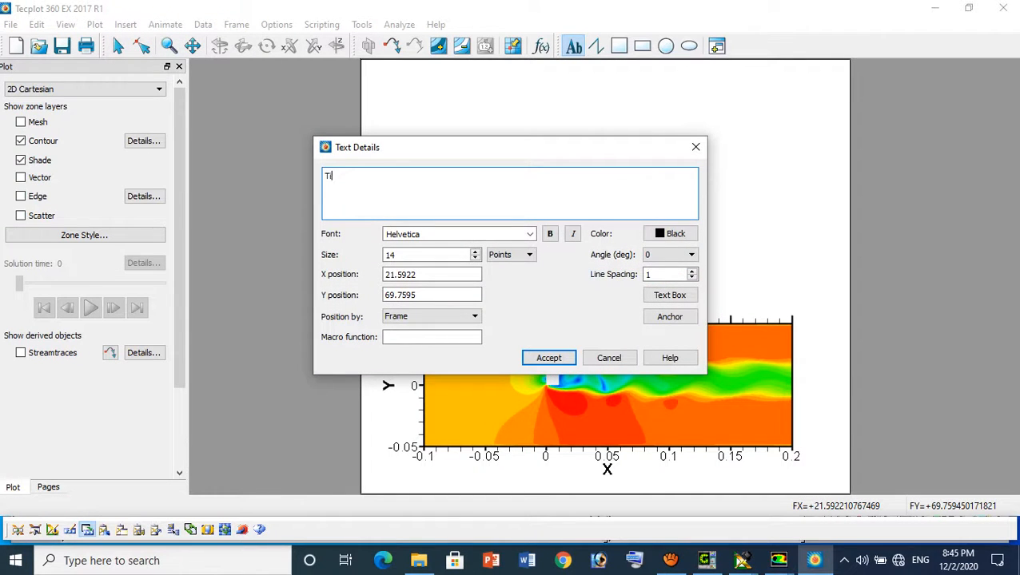
type("me= (&")
key("BackSpace")
key("BackSpace")
type("&(solutiontime)")
left_click(548, 357)
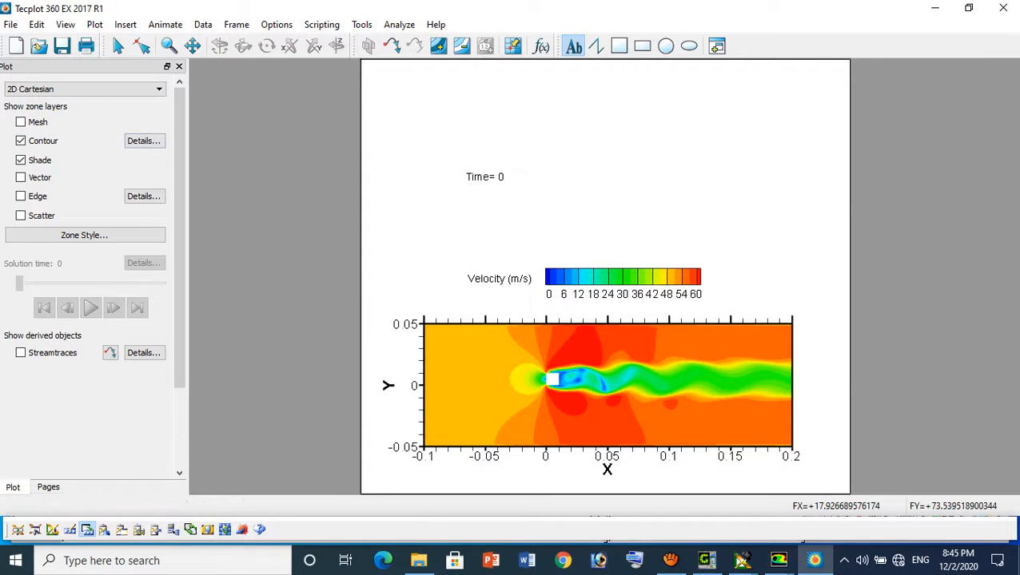
Delete the solution time label from the plot
left_click(141, 46)
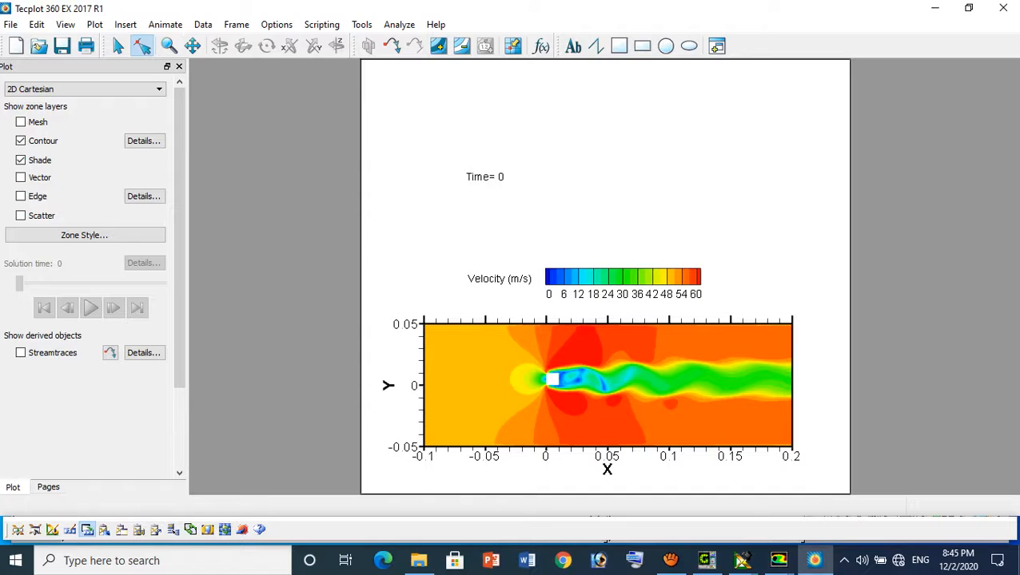
left_click(485, 177)
key("Delete")
left_click(535, 286)
left_click(485, 177)
key("Delete")
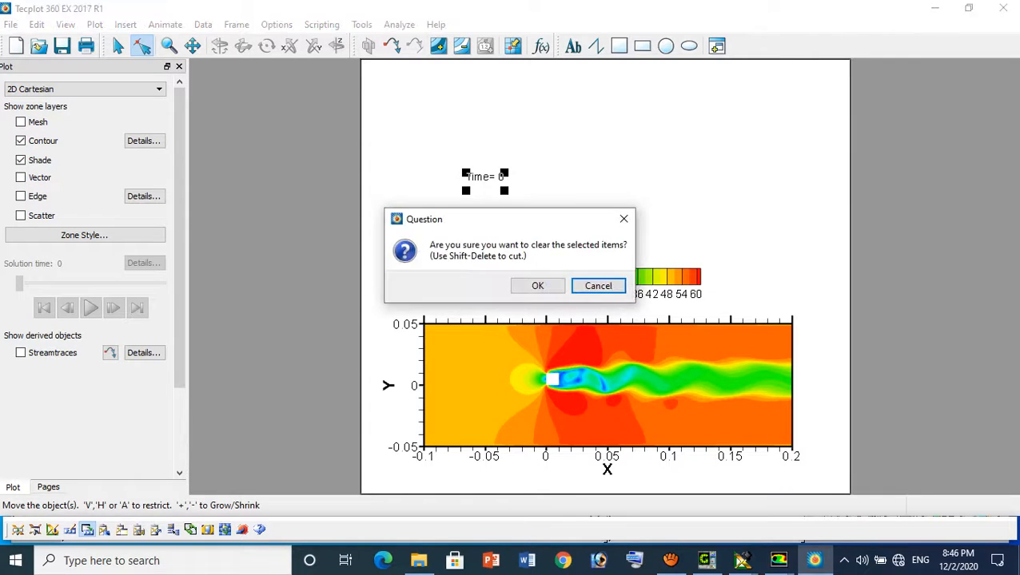
left_click(537, 285)
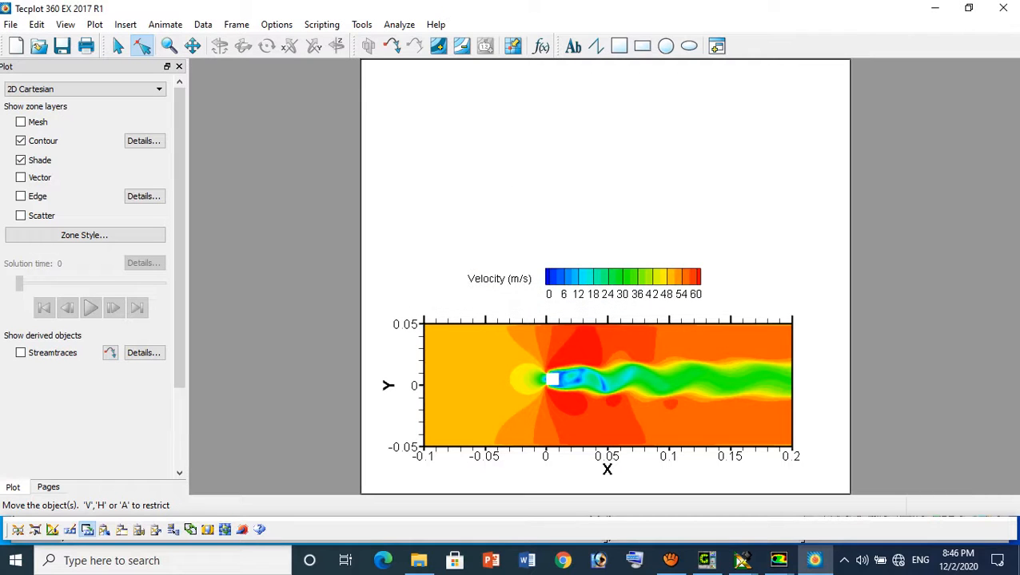
Set up an image export of the current frame in PNG format with a width of 1500
left_click(10, 24)
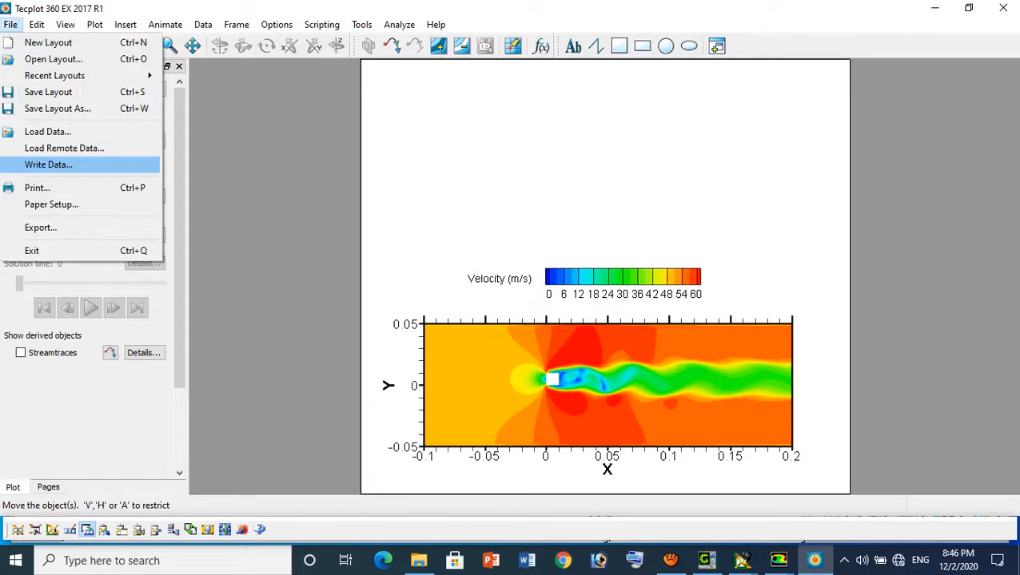
left_click(36, 226)
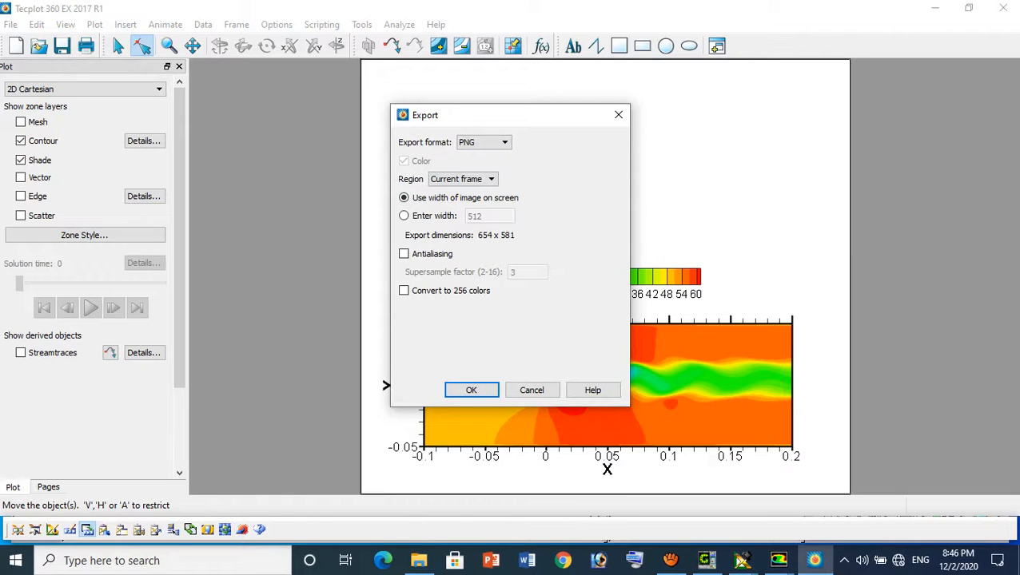
left_click(404, 216)
double_click(474, 215)
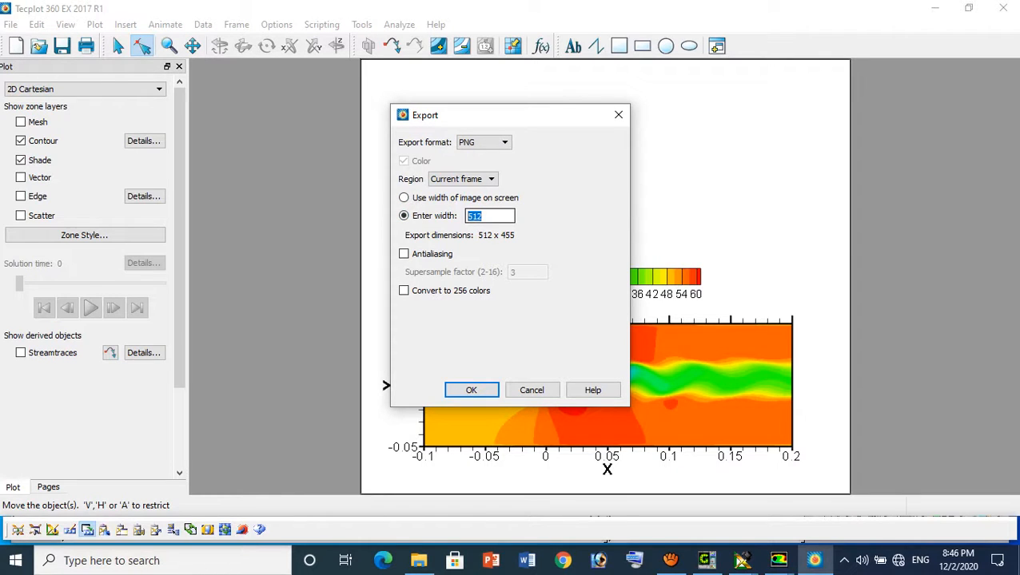
type("1500")
left_click(484, 142)
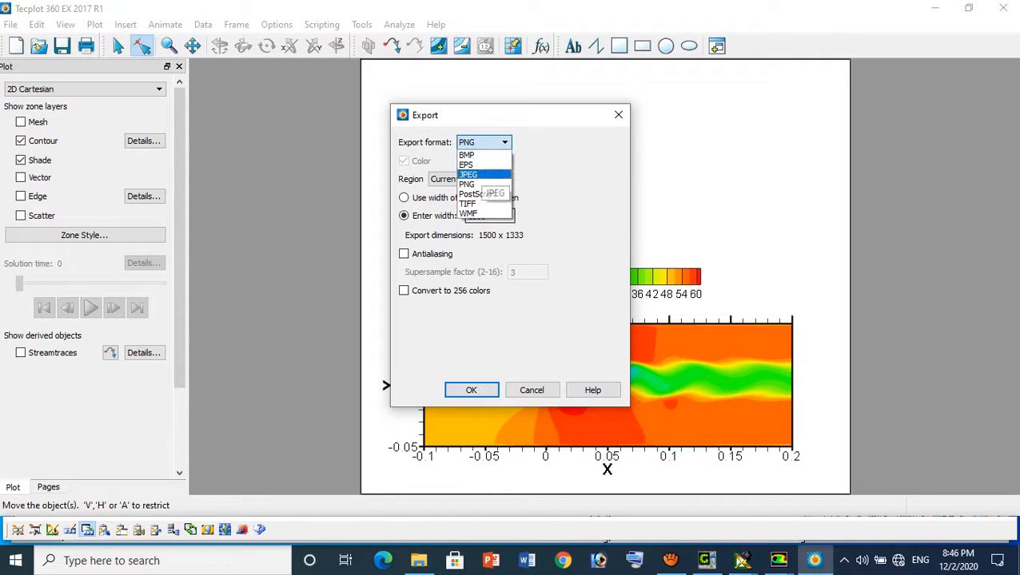
left_click(482, 205)
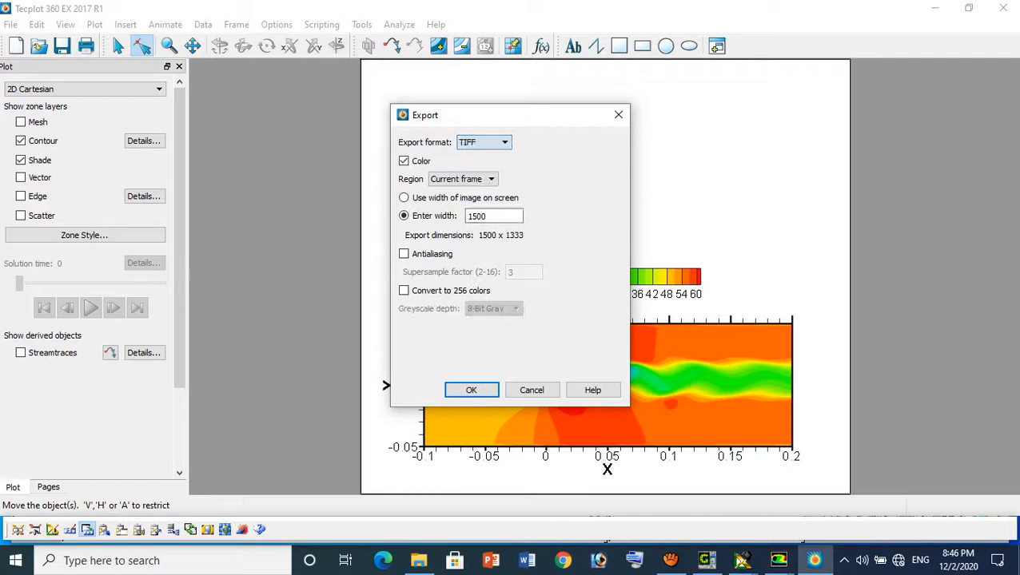
left_click(485, 143)
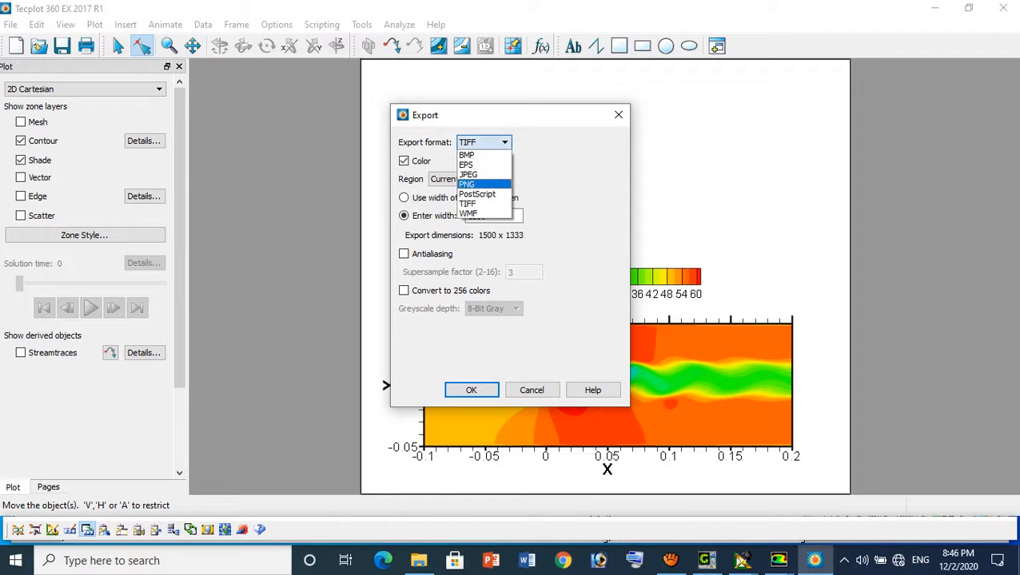
left_click(472, 184)
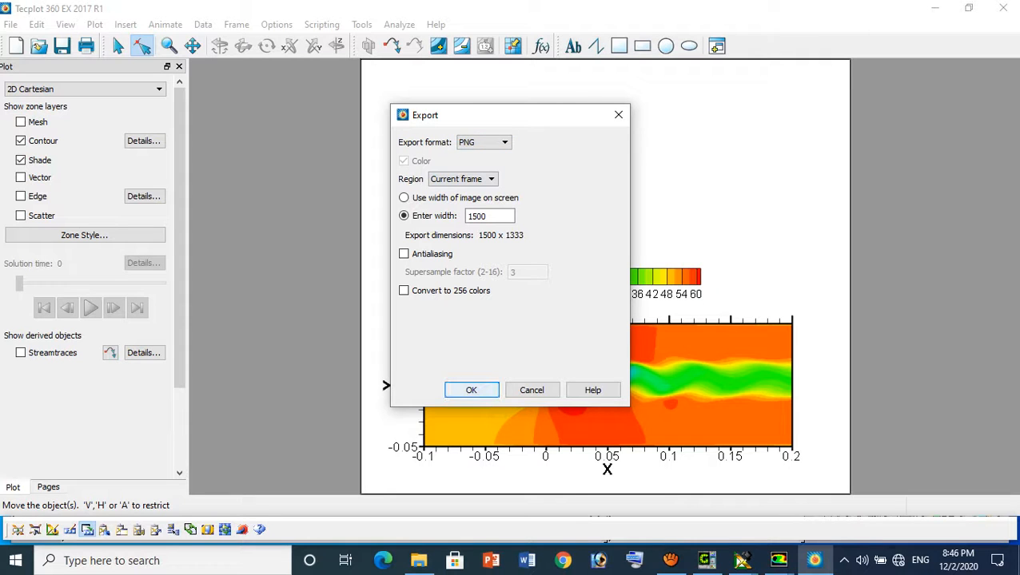
Export the image into the project folder under the file name "Velocity contour"
left_click(471, 390)
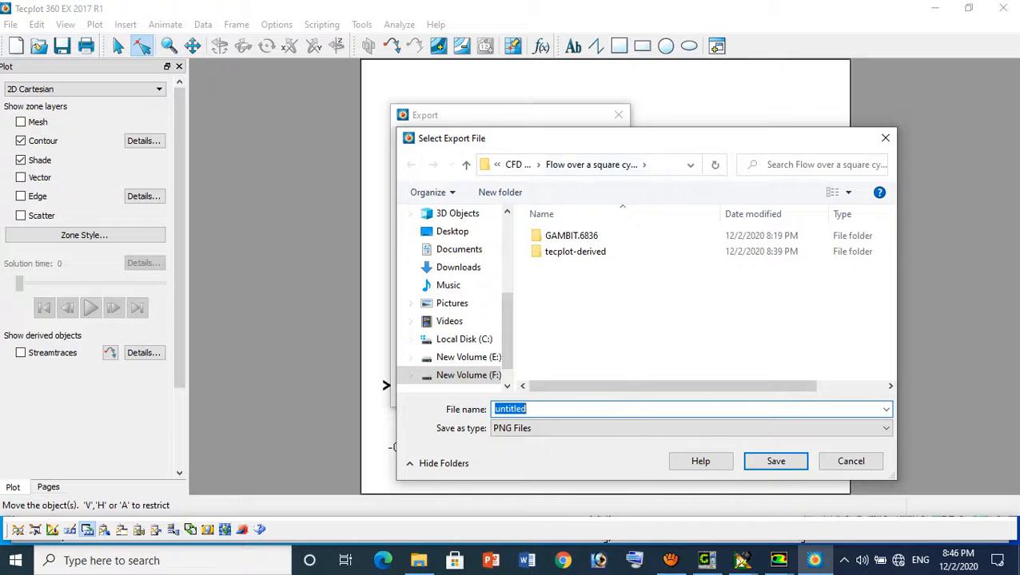
type("Velocity contour")
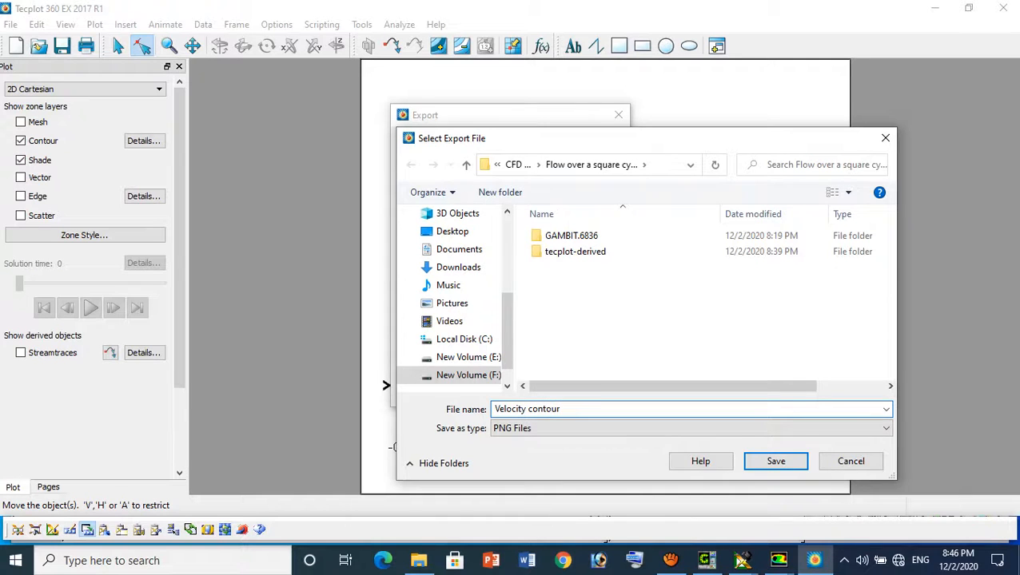
key("Return")
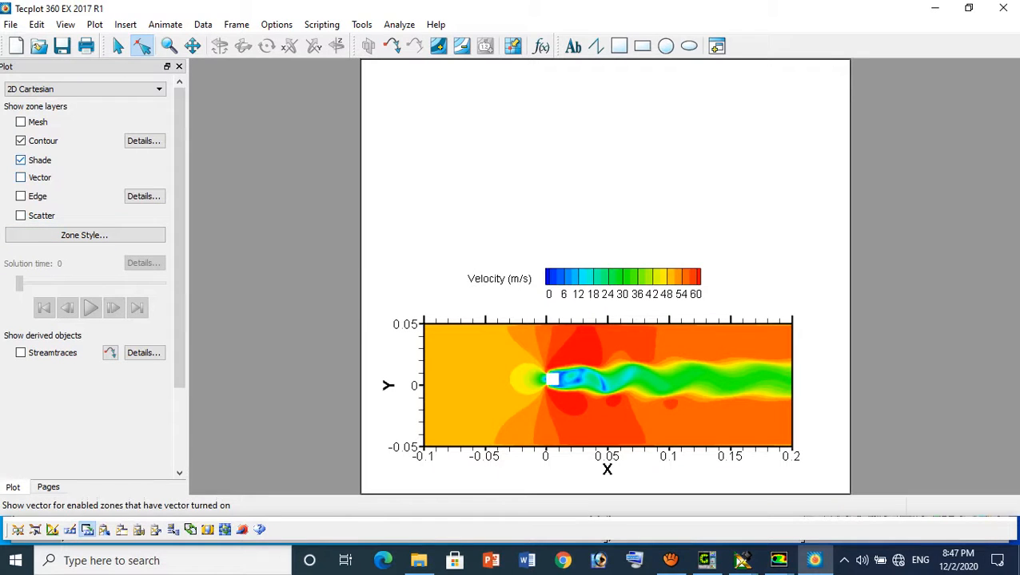
Display velocity vectors on the plot with X Velocity as U and Y Velocity as V, framed around the cylinder wake
left_click(21, 177)
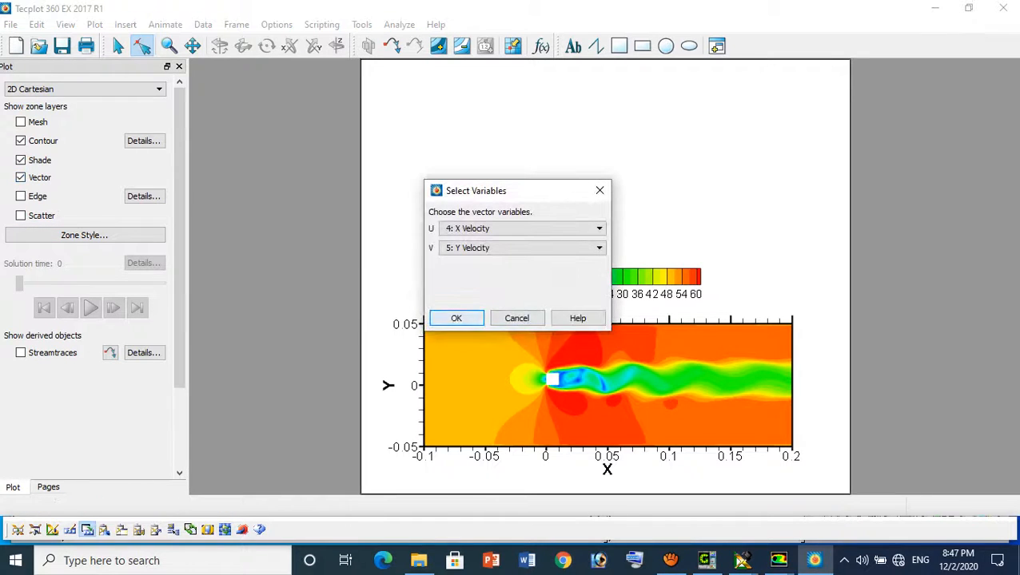
left_click(455, 317)
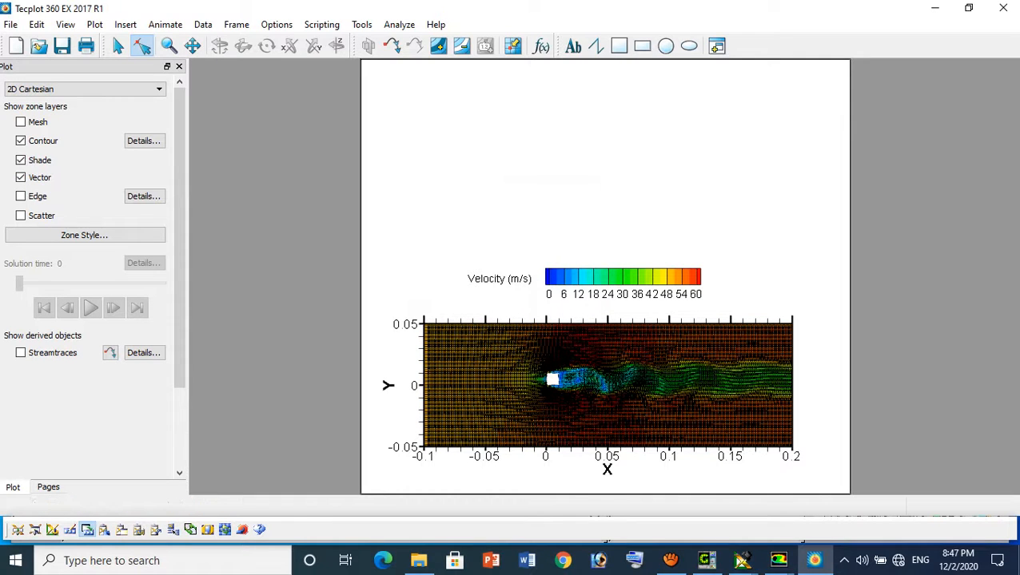
scroll(608, 386, "up", 7)
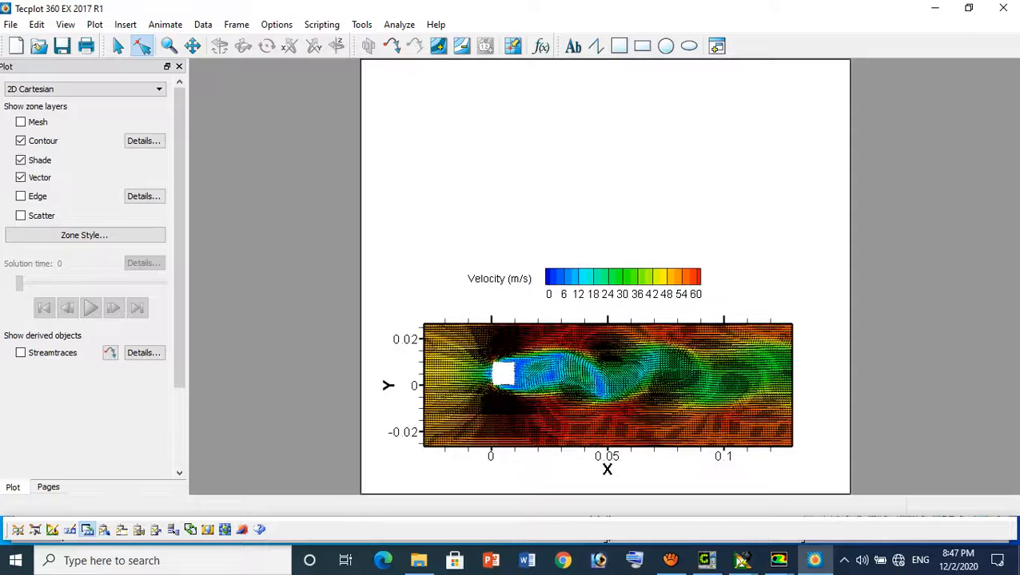
scroll(608, 385, "up", 3)
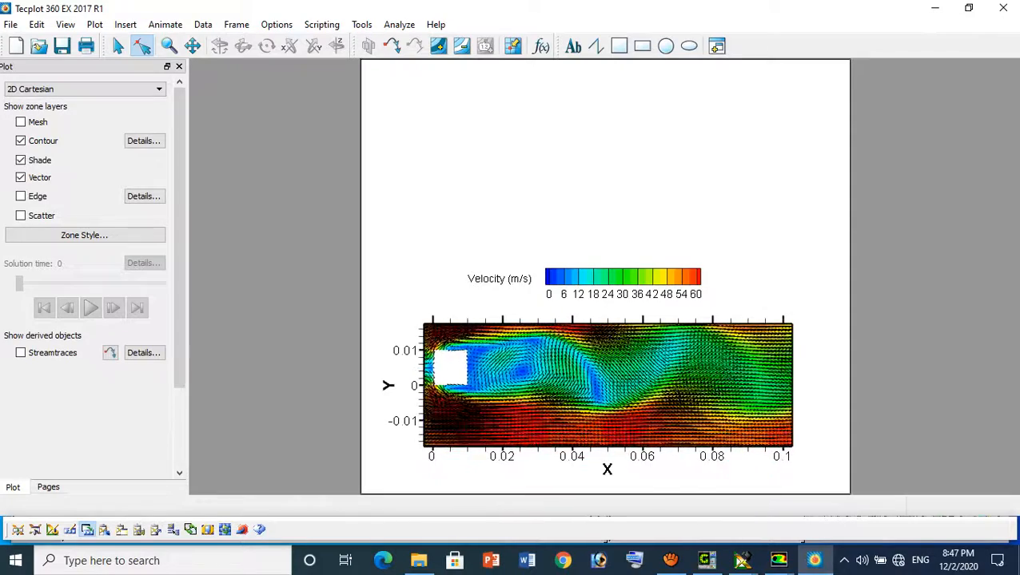
scroll(607, 385, "down", 4)
scroll(607, 385, "up", 4)
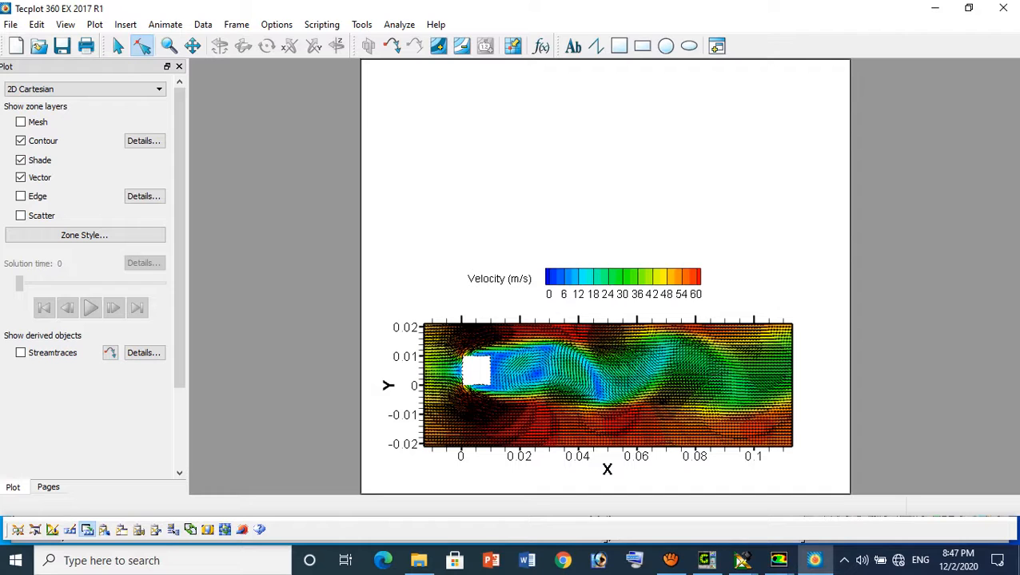
left_click(192, 45)
left_click_drag(560, 364, 569, 385)
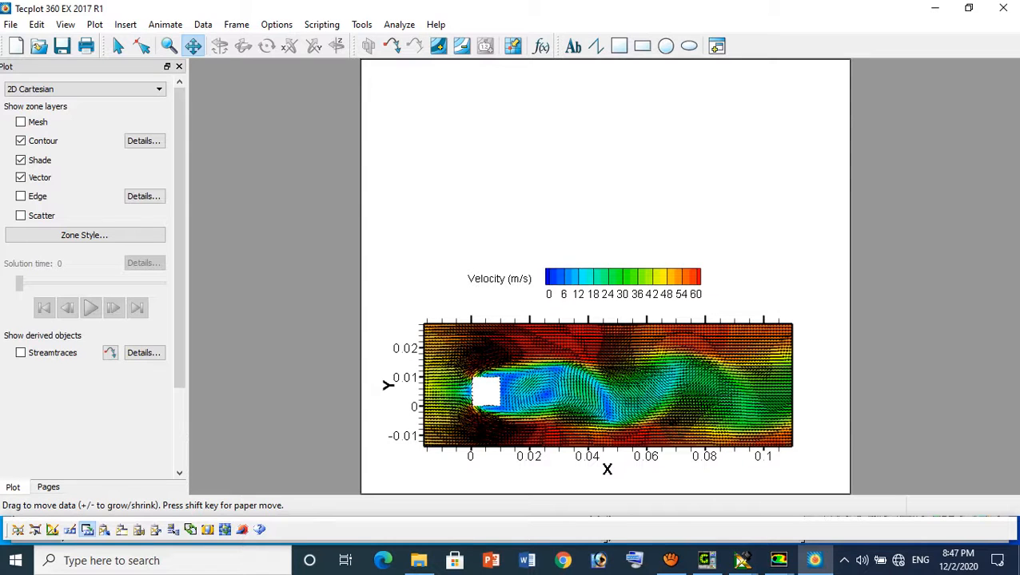
Compare the vectors with and without the contour layer and examine the vector pattern in the wake behind the square cylinder
left_click(21, 141)
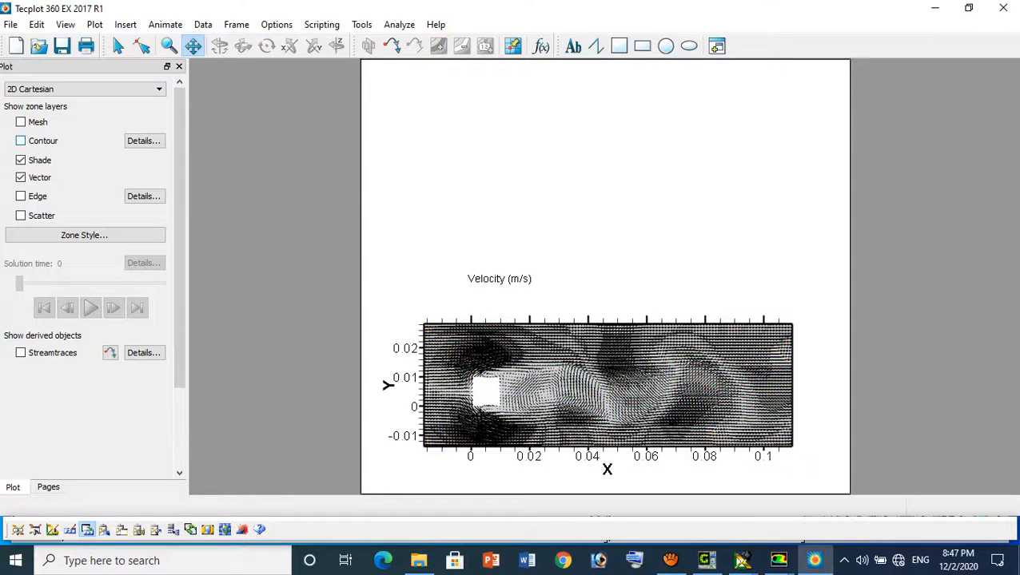
left_click(20, 141)
scroll(607, 385, "up", 5)
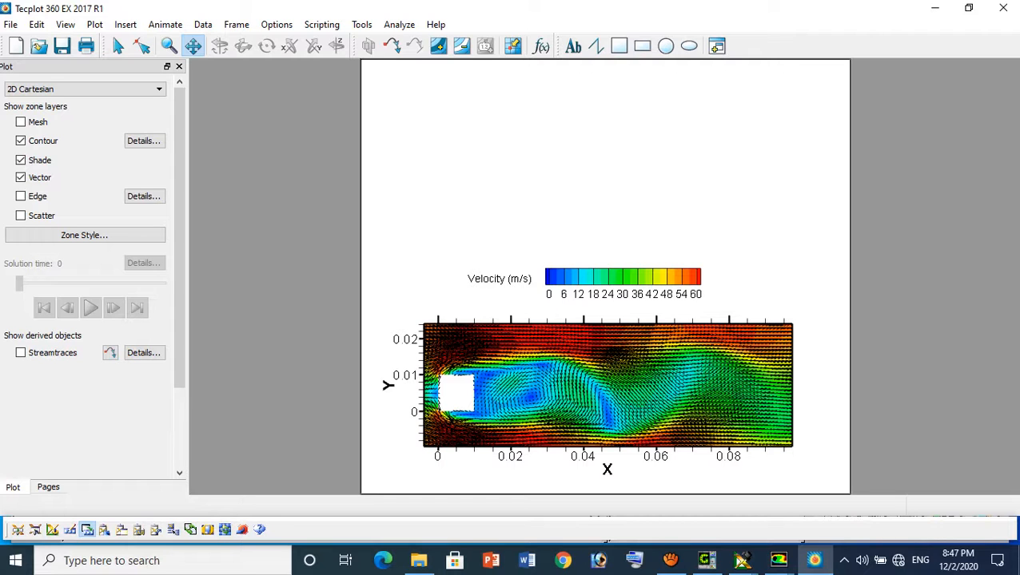
scroll(608, 385, "up", 8)
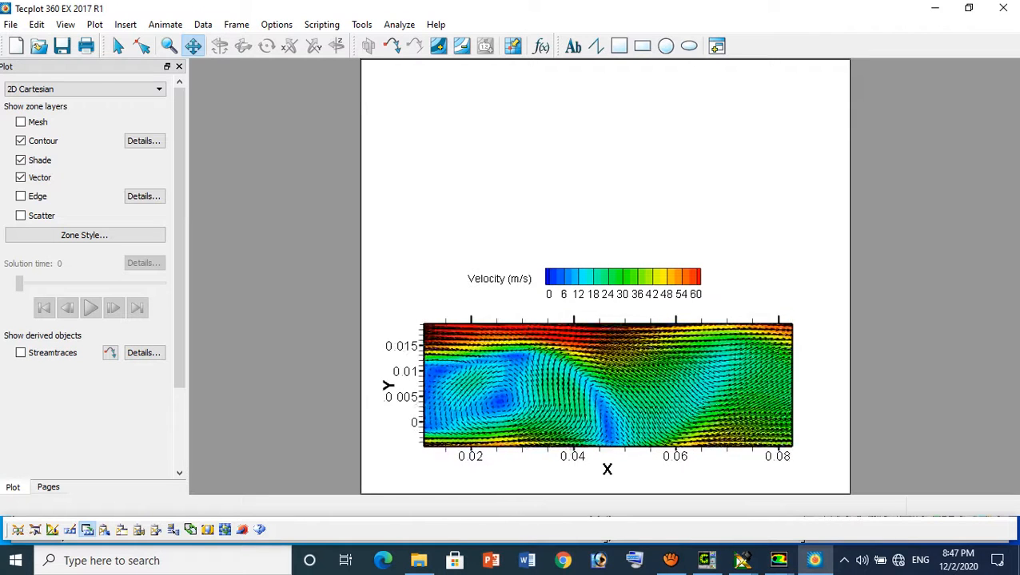
scroll(607, 385, "down", 8)
scroll(607, 386, "down", 2)
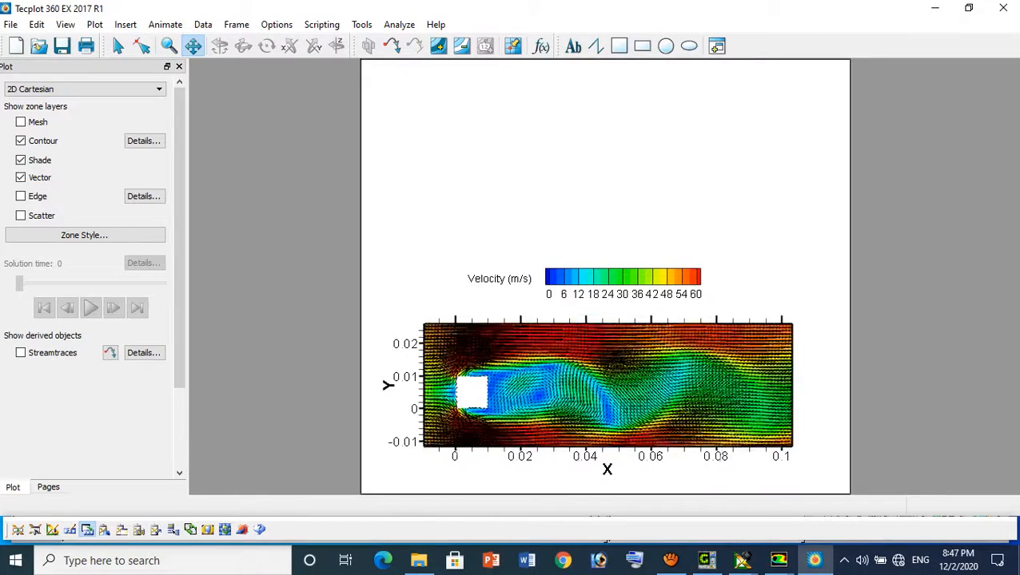
scroll(607, 385, "up", 1)
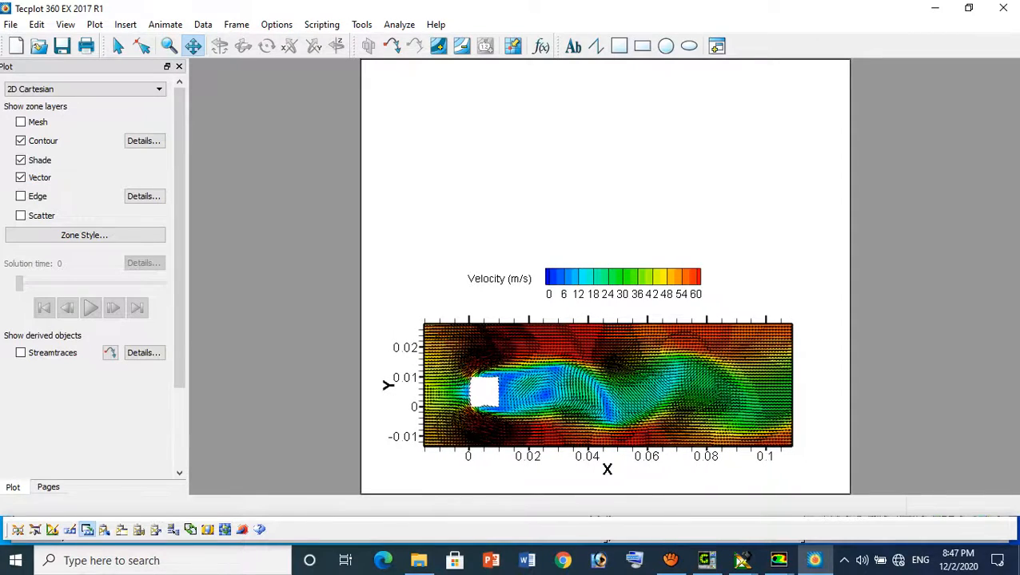
scroll(608, 386, "down", 2)
scroll(608, 385, "down", 2)
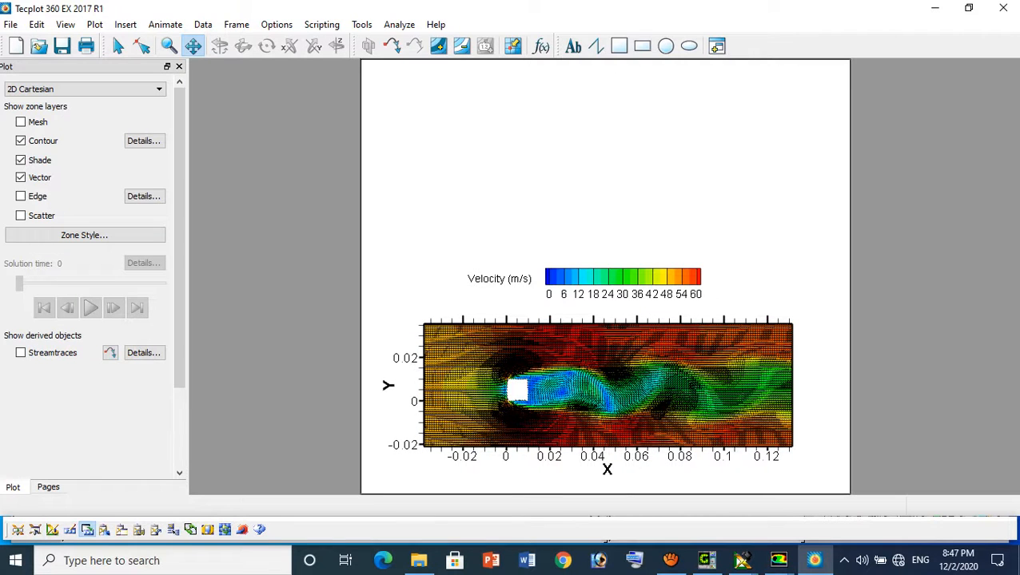
scroll(609, 386, "up", 2)
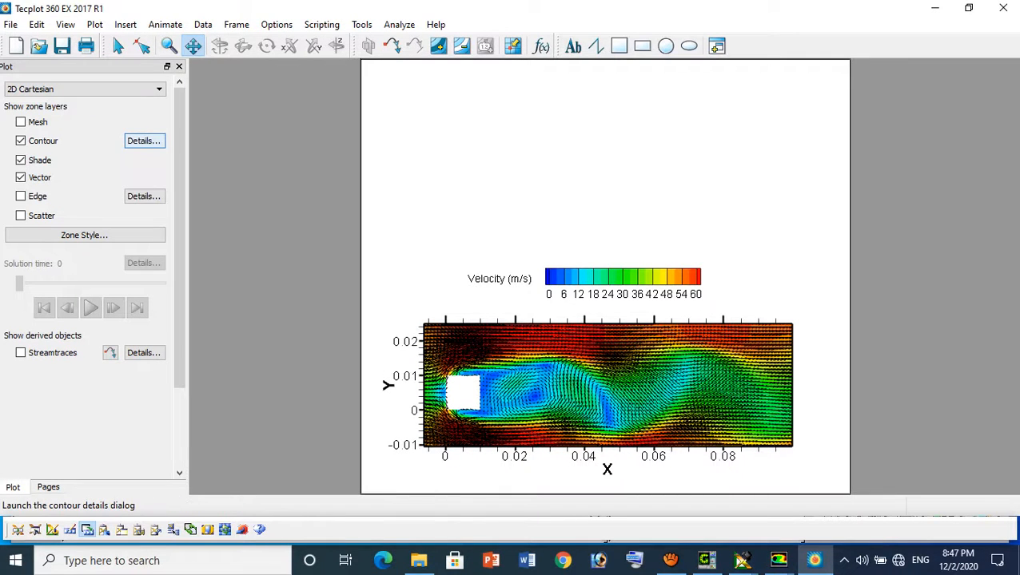
Review the length, arrowhead and reference vector settings in the vector details
left_click(144, 141)
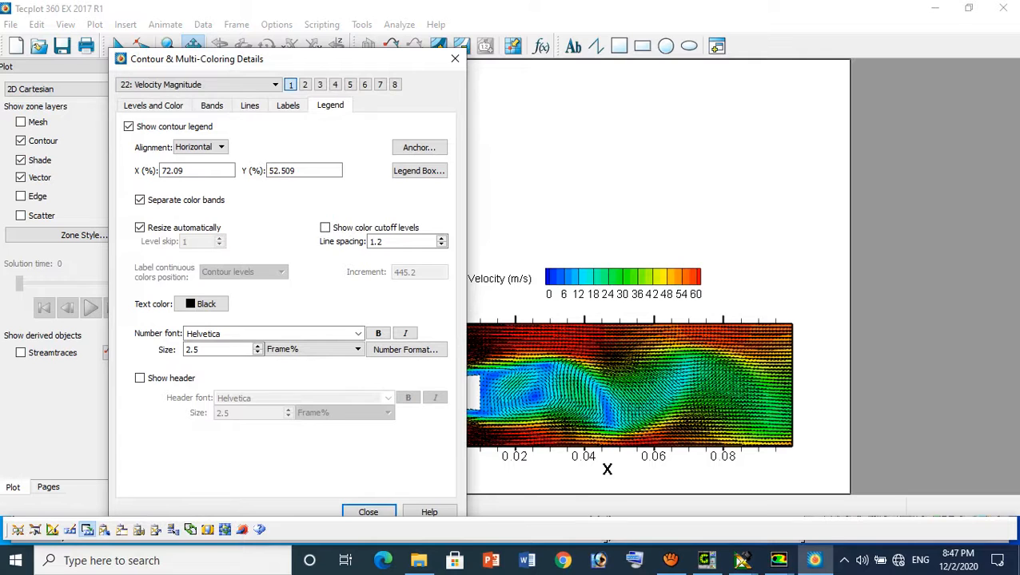
left_click(454, 58)
left_click(125, 24)
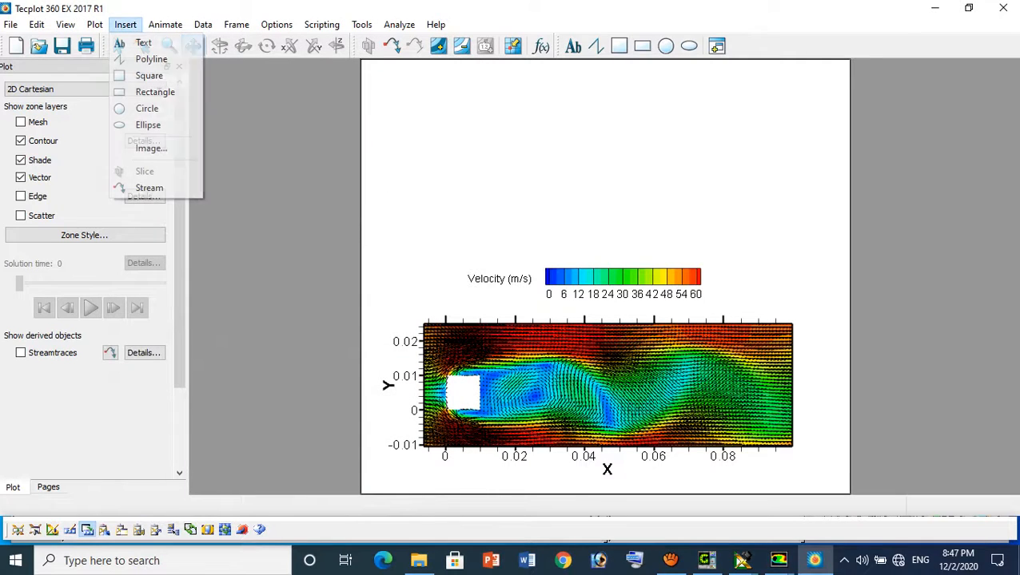
mouse_move(94, 24)
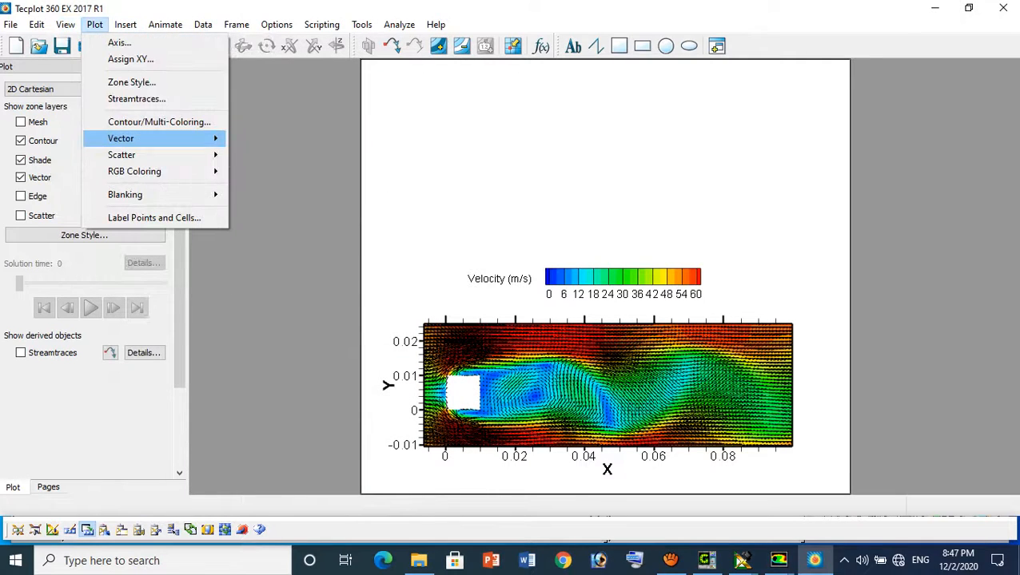
mouse_move(121, 139)
left_click(266, 141)
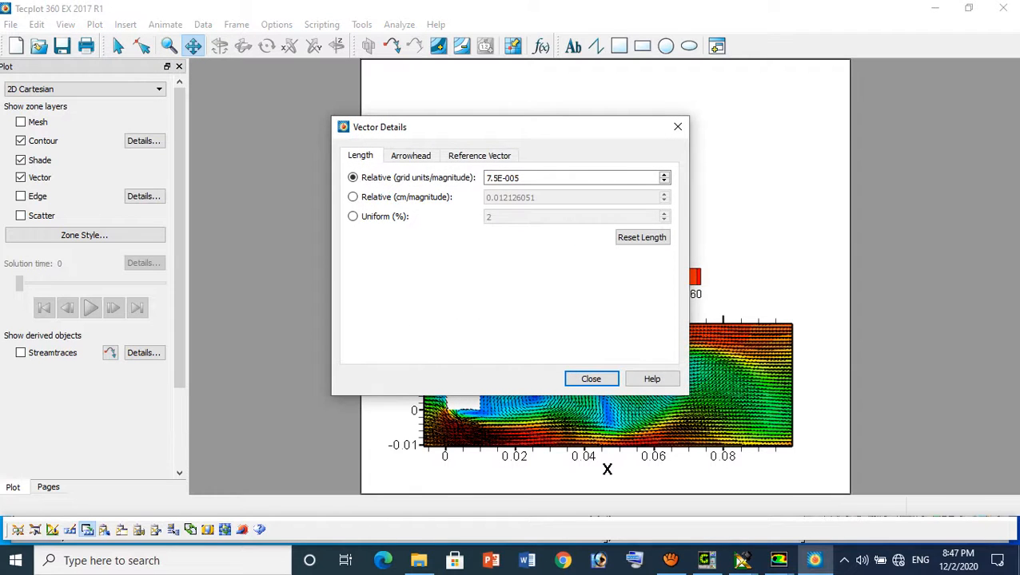
left_click(410, 155)
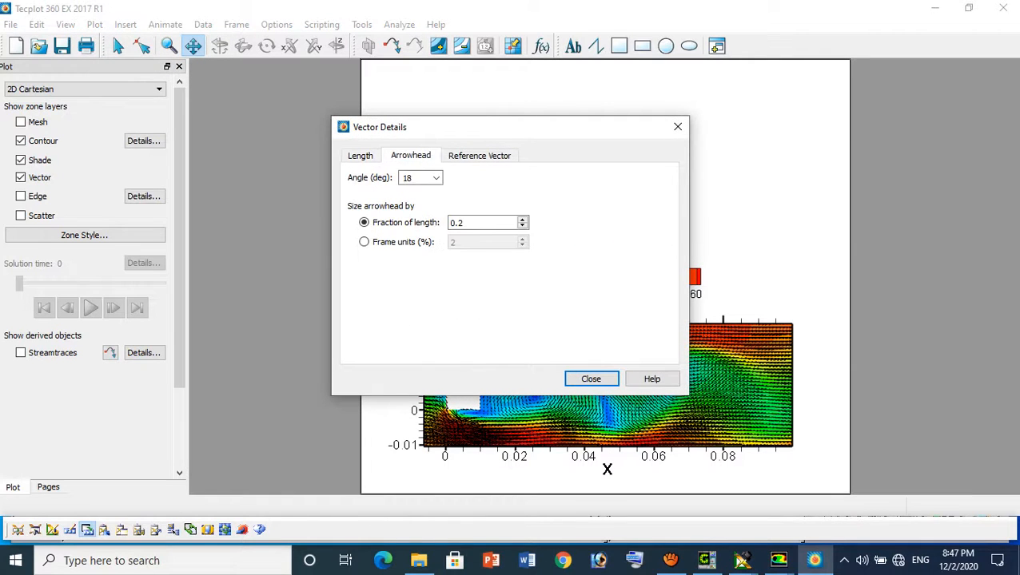
left_click(479, 156)
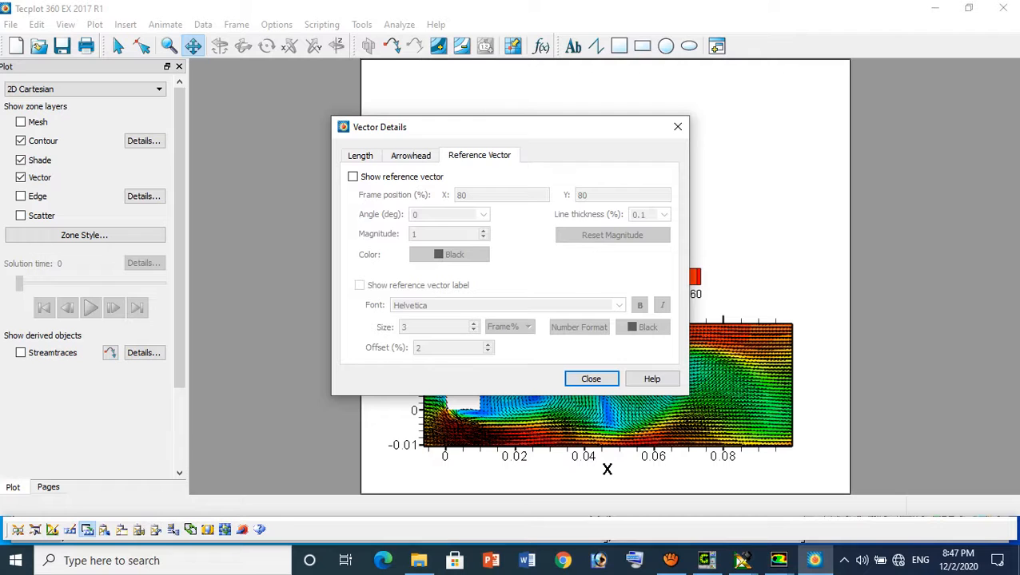
left_click(677, 127)
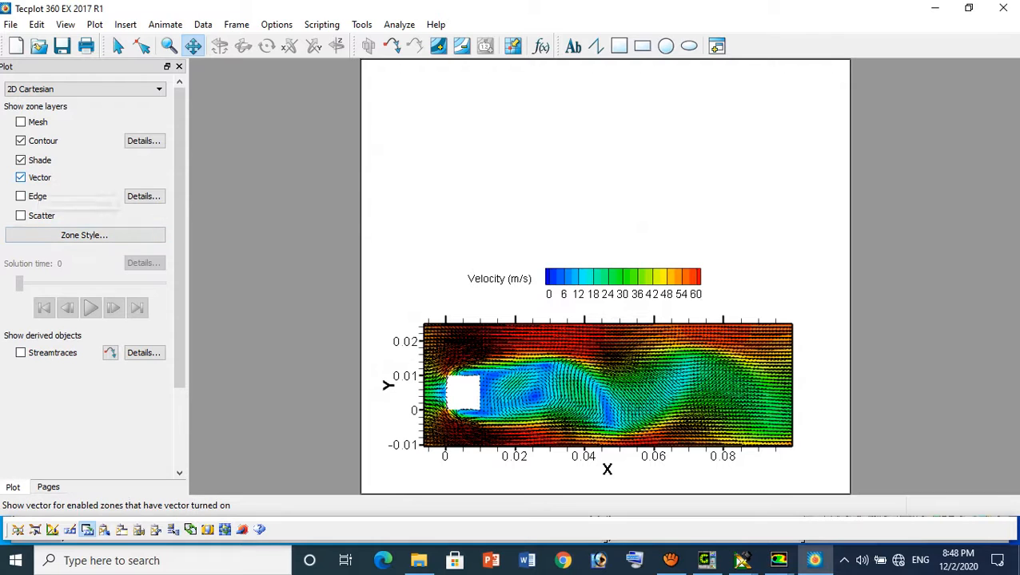
Hide the vectors, fit the full domain, and place a vertical rake of streamtraces across the flow at about X = 0.04 behind the cylinder
left_click(21, 177)
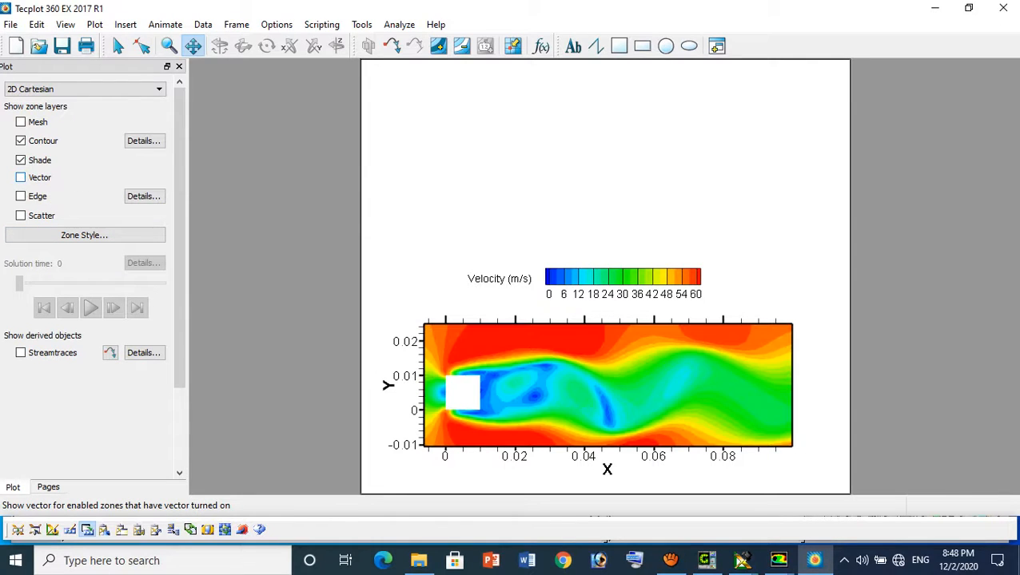
left_click(21, 353)
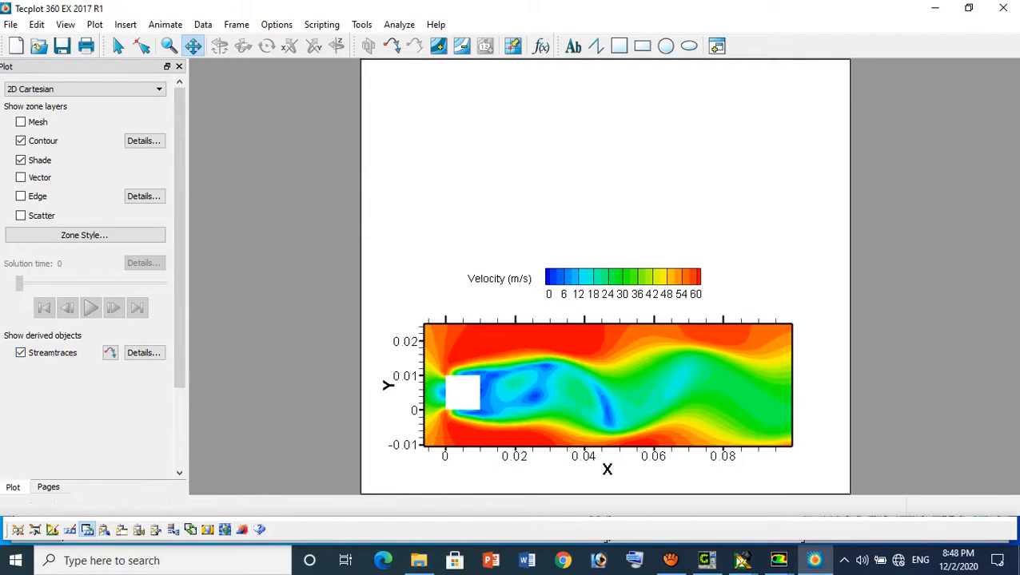
left_click(65, 25)
left_click(125, 92)
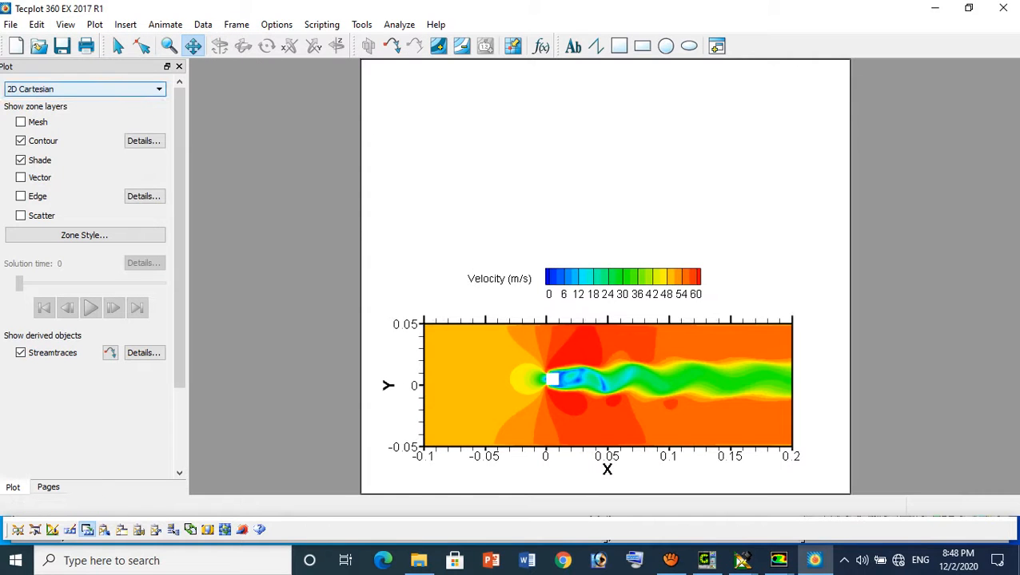
left_click(110, 353)
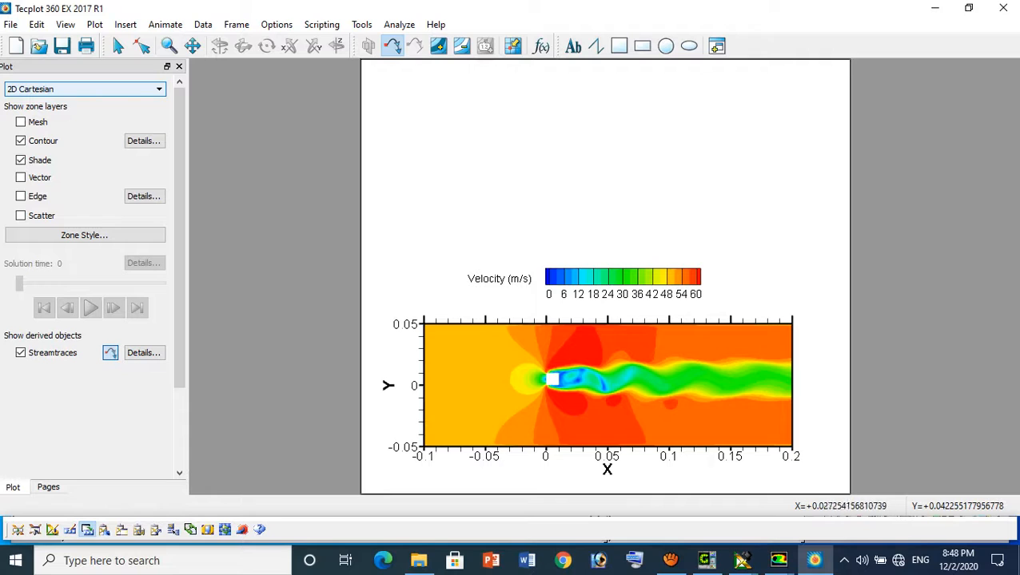
left_click_drag(592, 334, 591, 427)
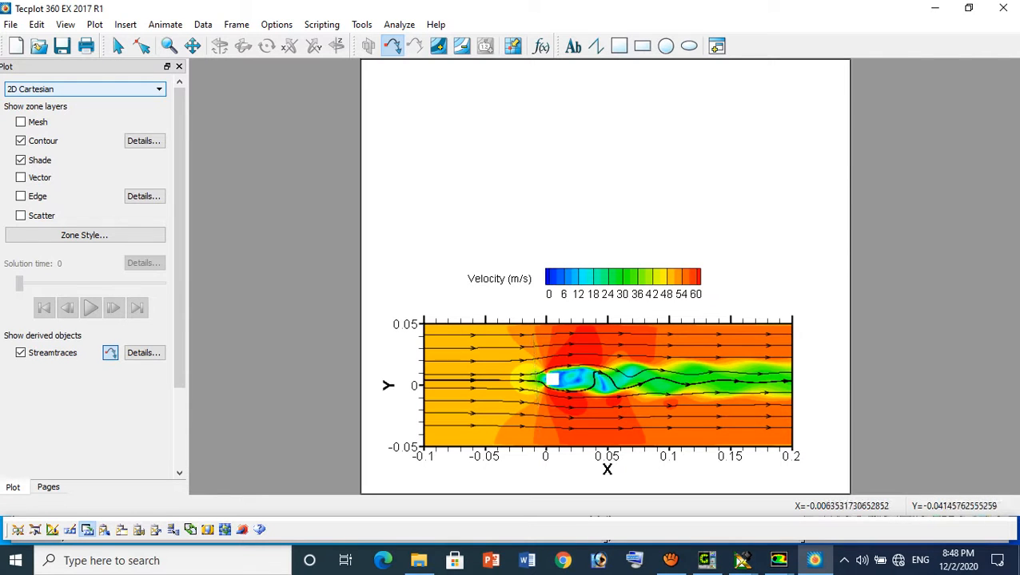
Add another vertical rake of streamtraces across the flow just upstream of the square cylinder, at about X = -0.01
left_click_drag(534, 336, 534, 438)
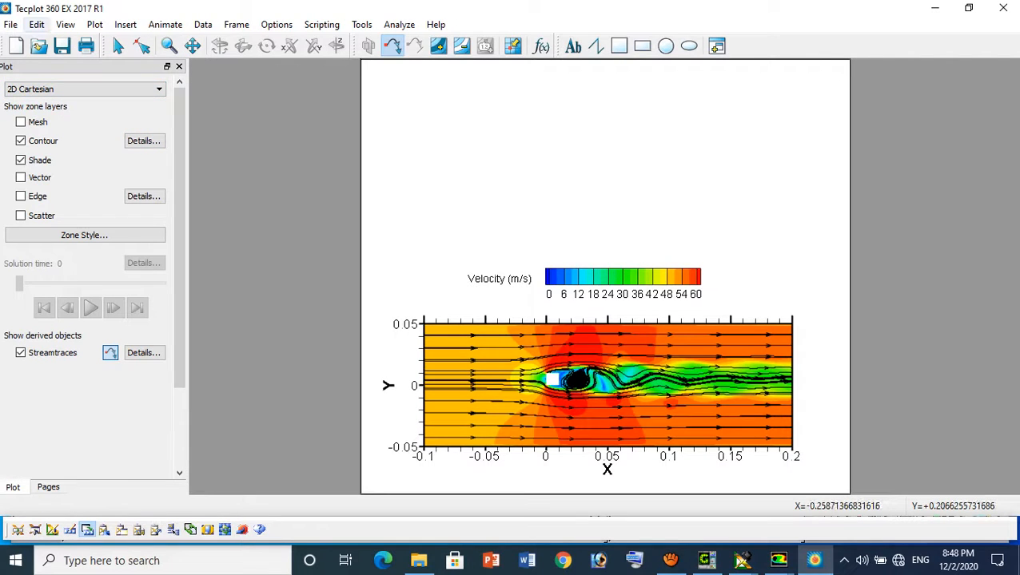
Export the current frame with the streamtraces as a 1500-pixel-wide PNG image named Streamlines in the square-cylinder project folder
left_click(10, 23)
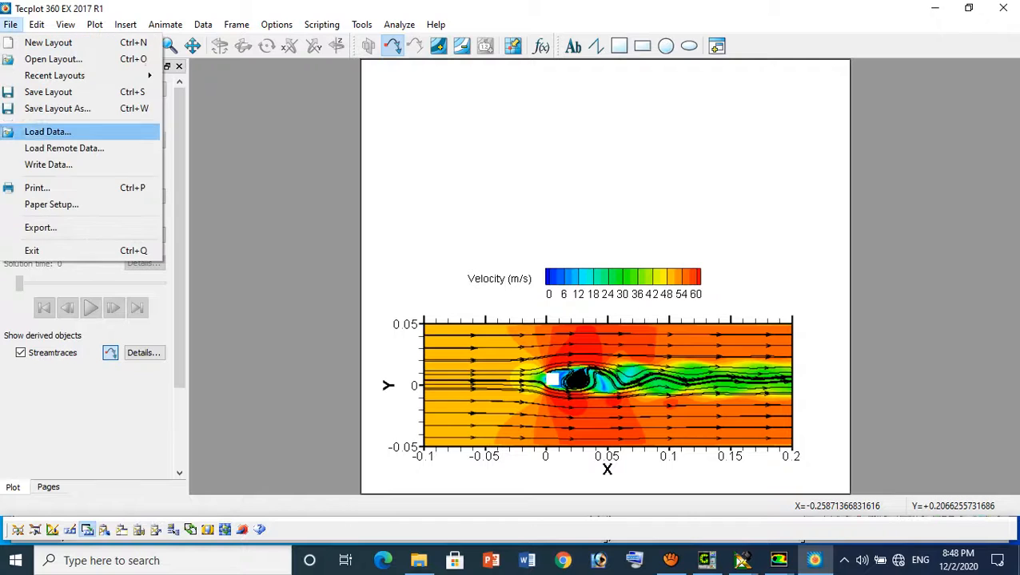
left_click(40, 227)
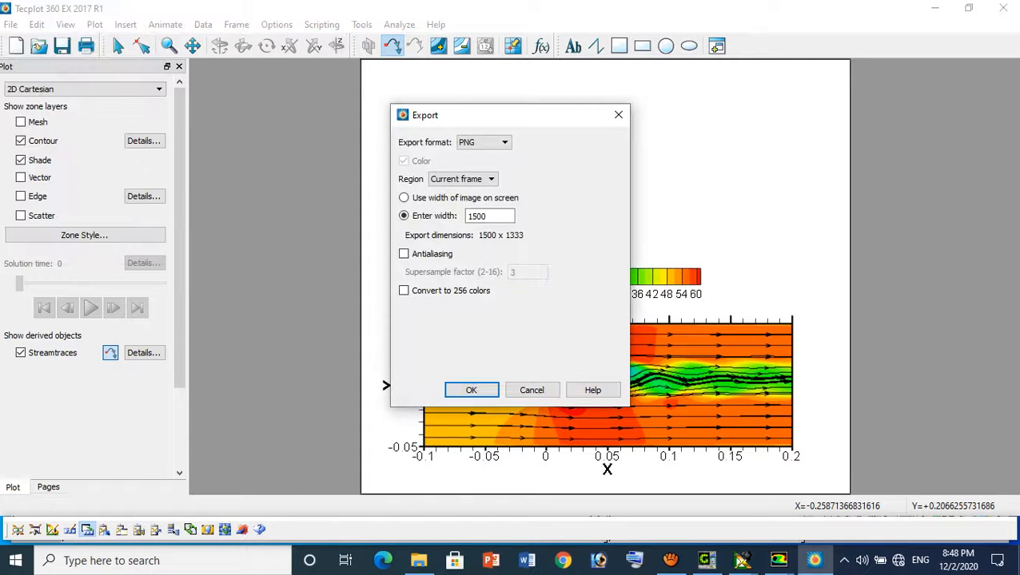
left_click(471, 390)
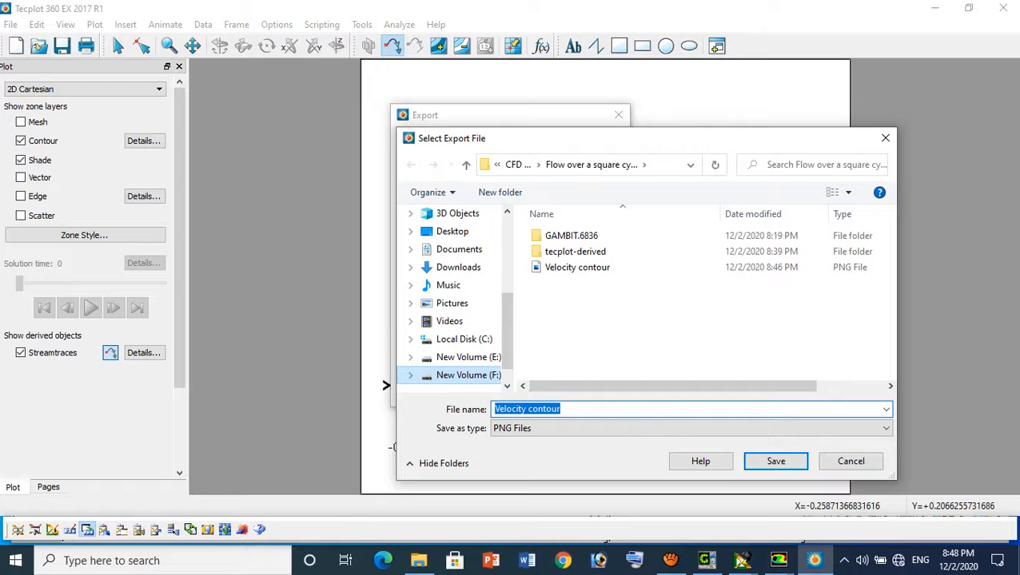
type("Streaml")
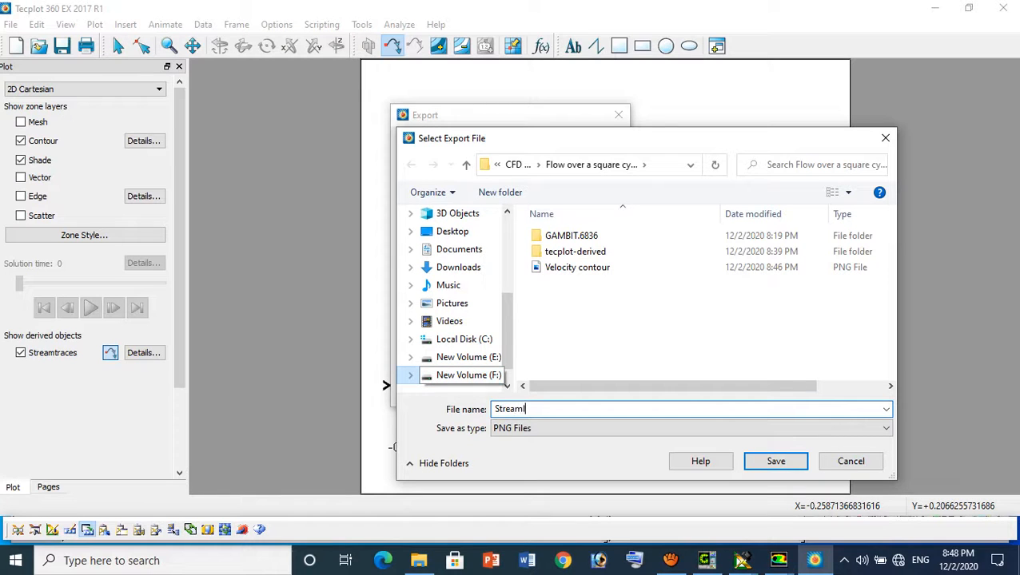
type("ines")
key("Return")
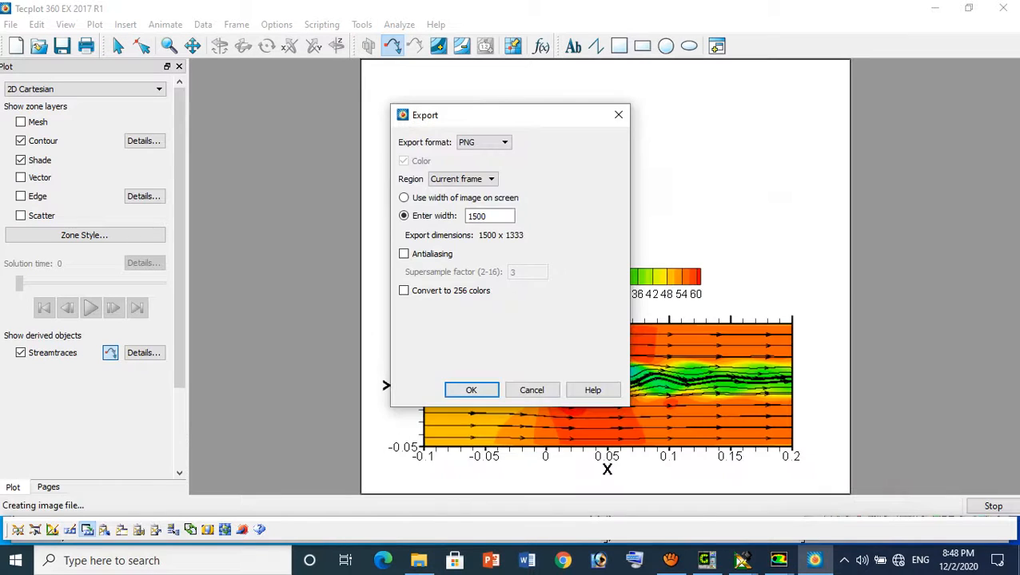